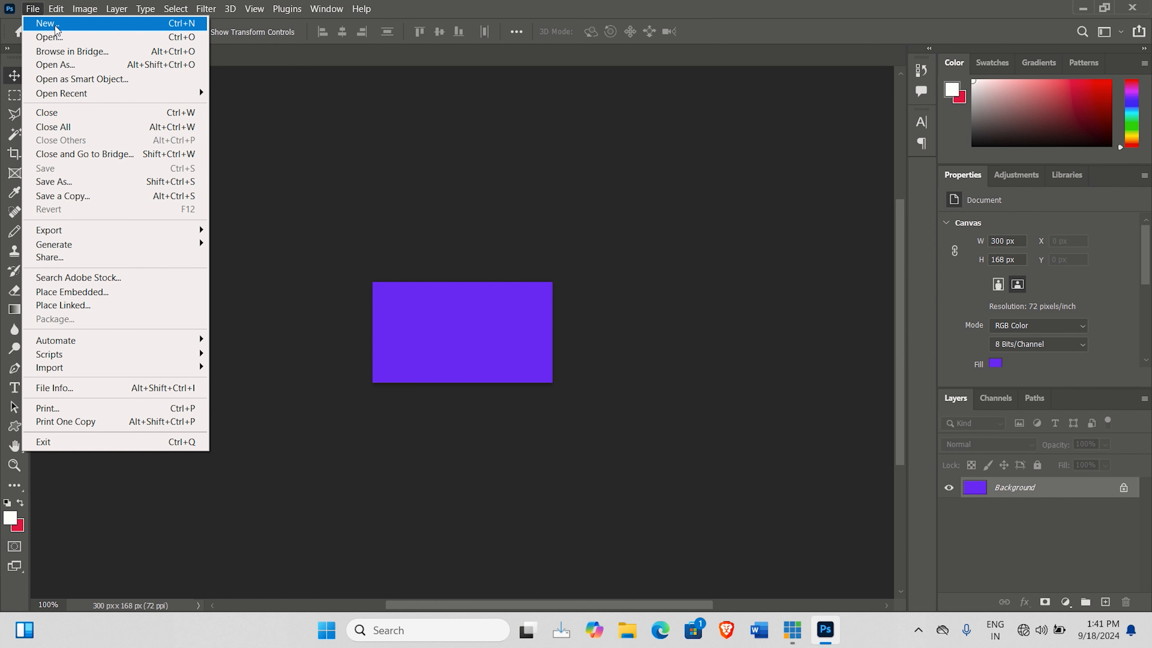
Start a new document and bring up the blank Photo presets
{"action": "left_click", "coordinate": [47, 23]}
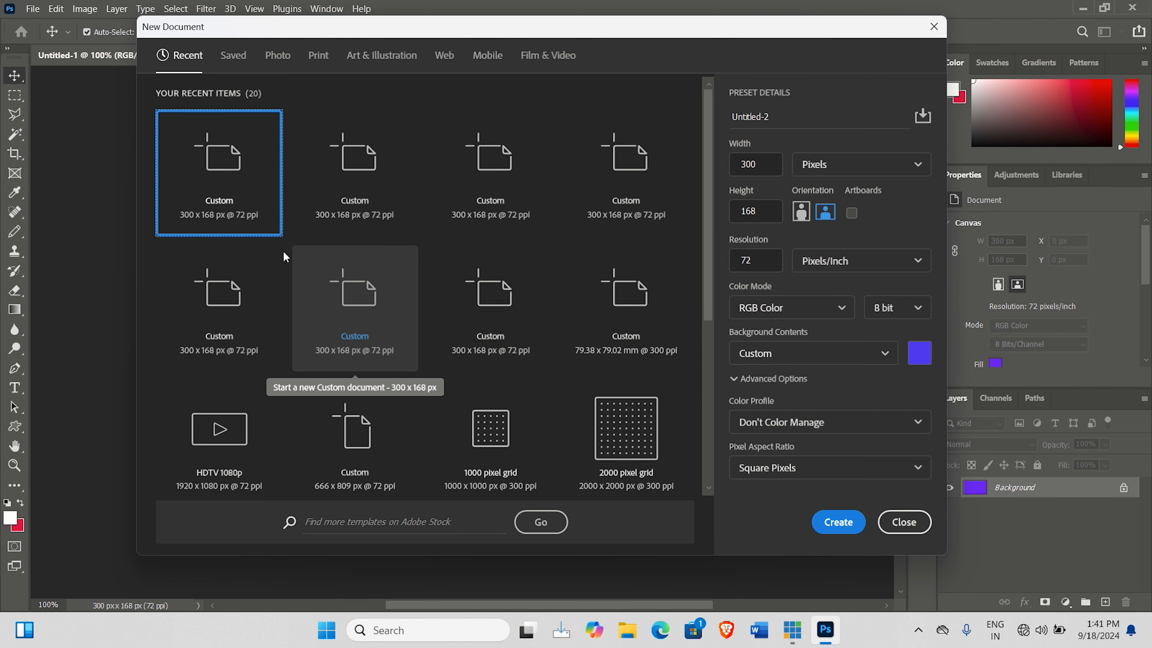
{"action": "left_click", "coordinate": [234, 56]}
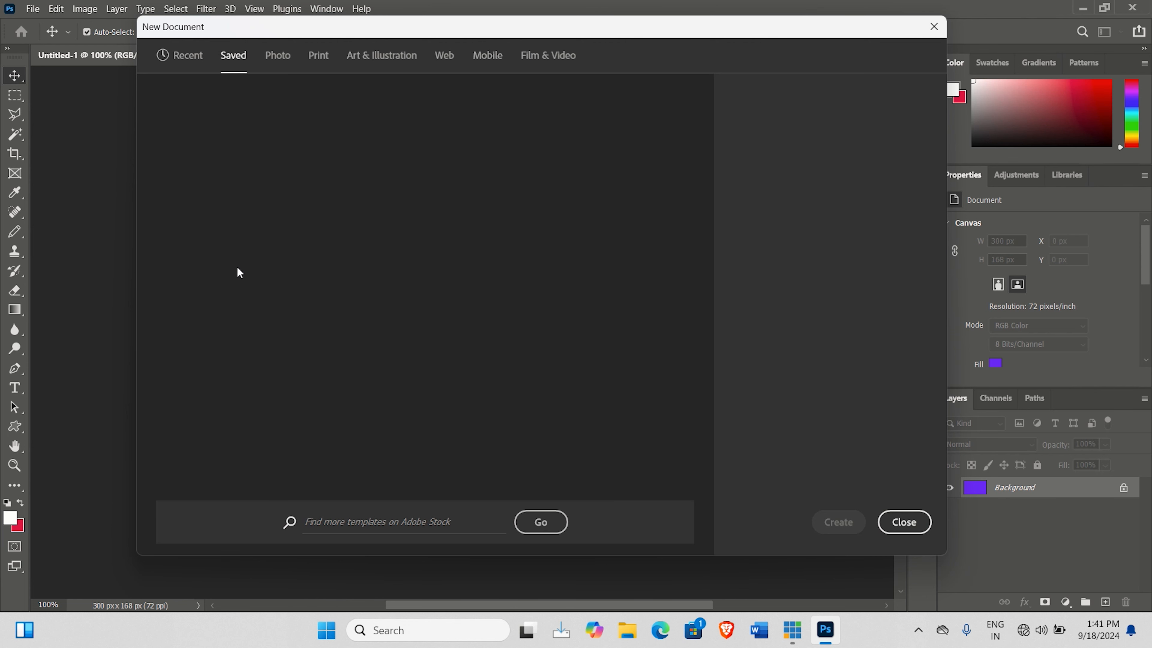
{"action": "left_click", "coordinate": [280, 58]}
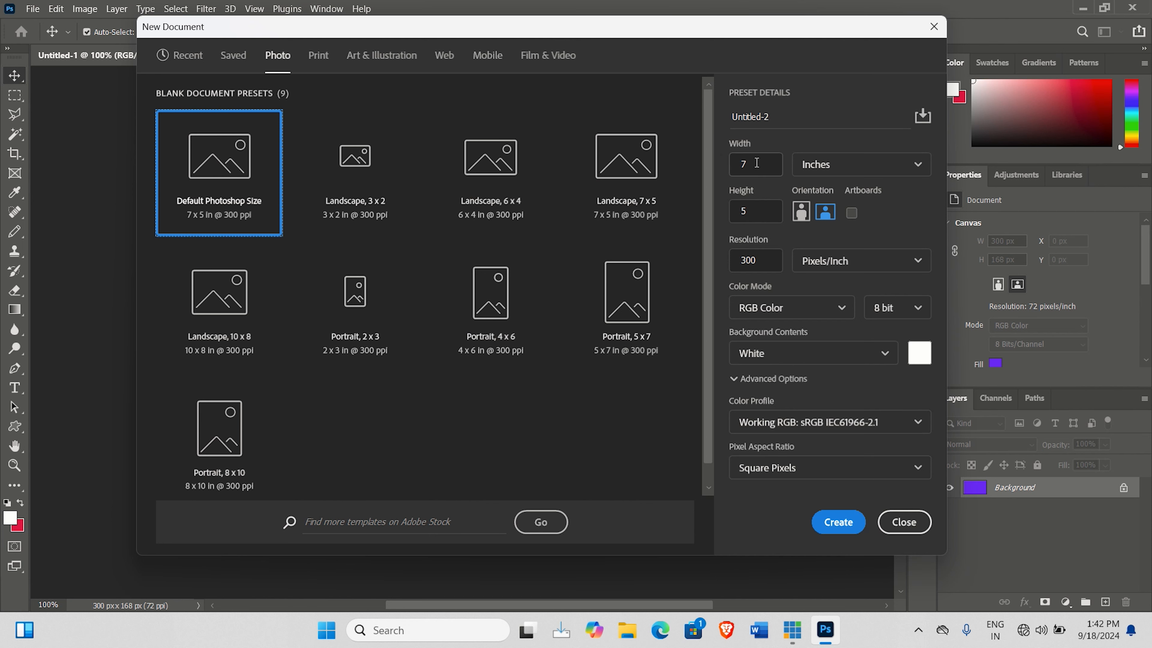
Try pixels, centimeters and millimeters as the measurement unit for the new document's size
{"action": "left_click", "coordinate": [839, 174]}
{"action": "left_click", "coordinate": [831, 194]}
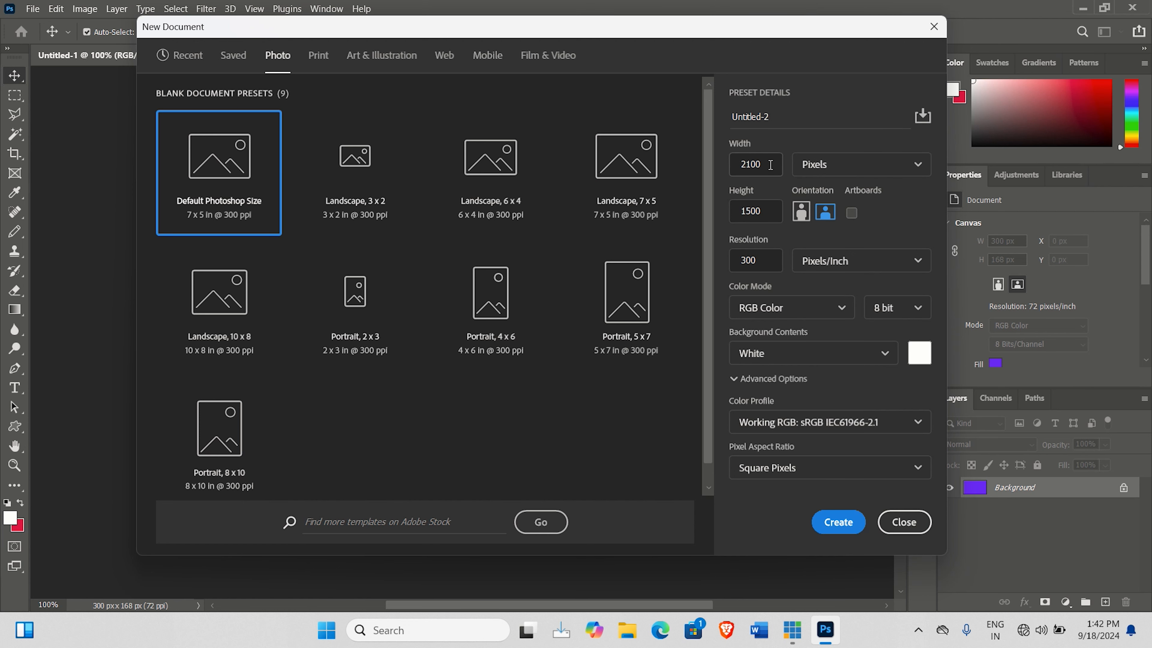
{"action": "left_click", "coordinate": [846, 161]}
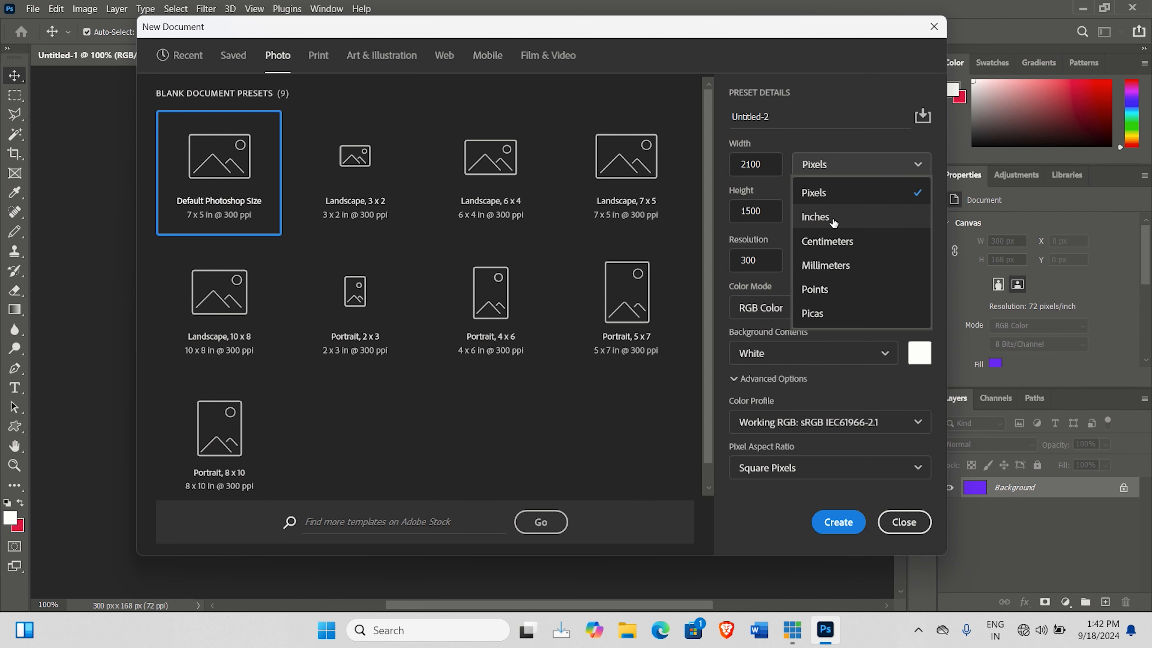
{"action": "left_click", "coordinate": [835, 242]}
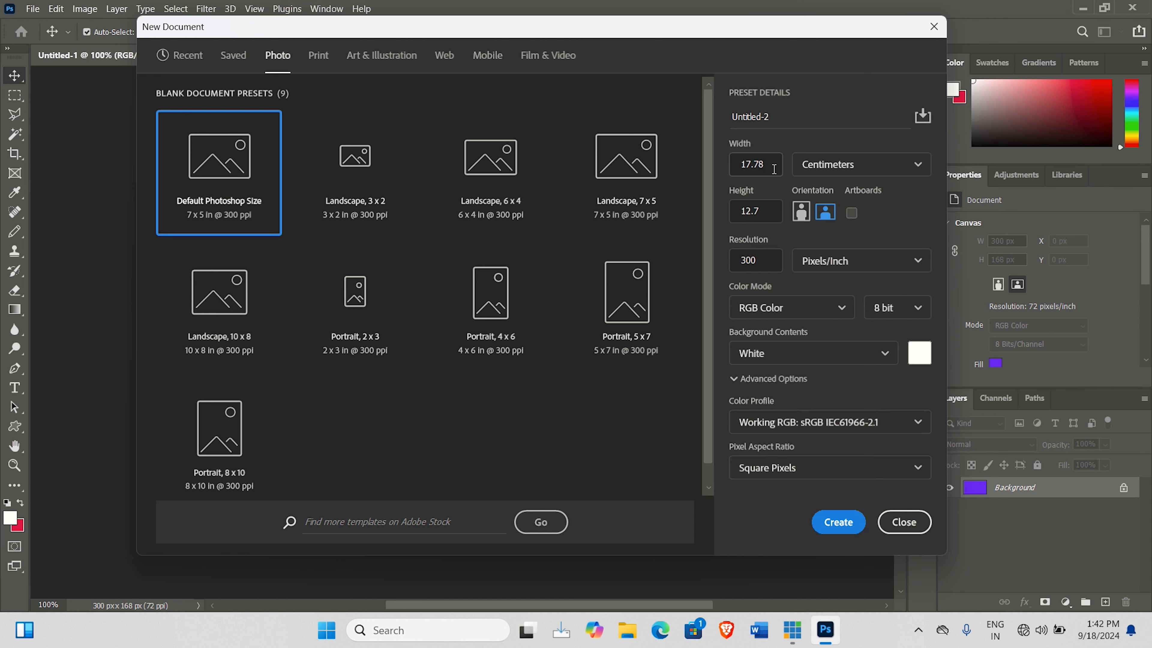
{"action": "left_click", "coordinate": [874, 168]}
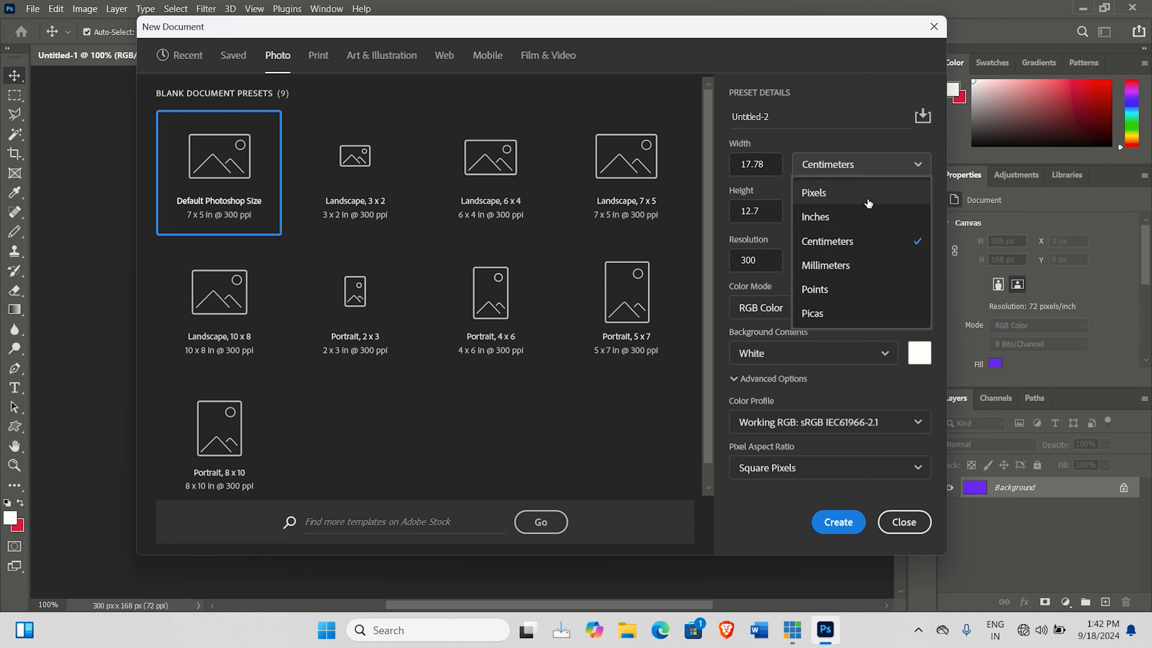
{"action": "left_click", "coordinate": [840, 267]}
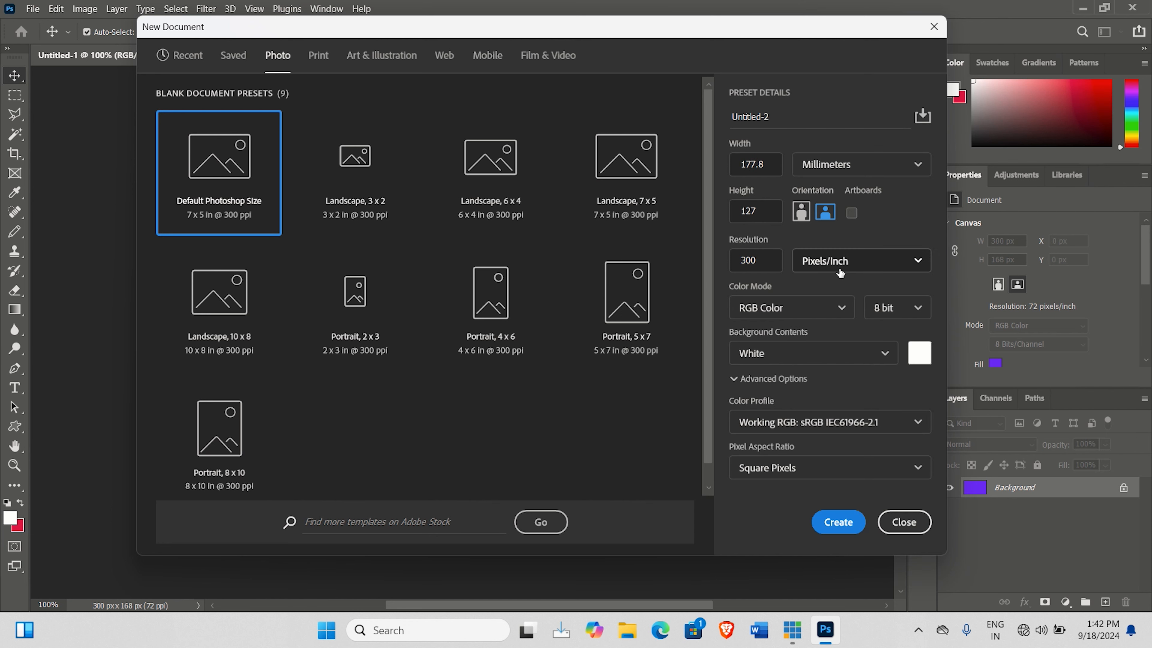
{"action": "left_click", "coordinate": [846, 167]}
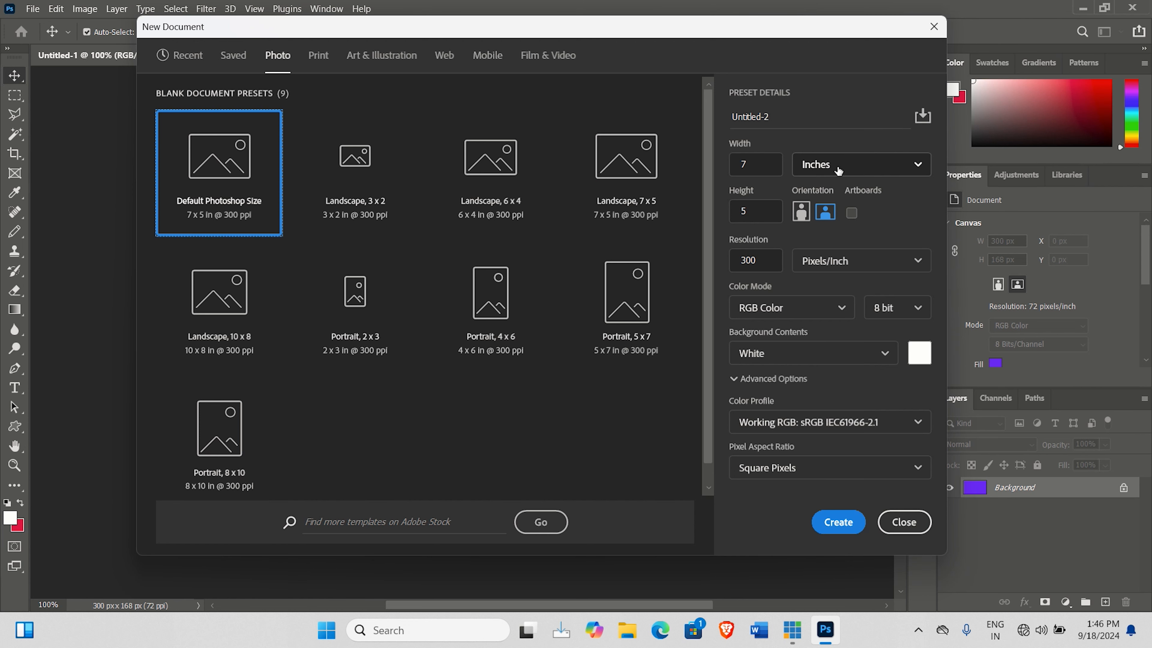
Create the 7 x 5 inch document in landscape orientation at 300 pixels/inch with white background contents
{"action": "left_click", "coordinate": [801, 212]}
{"action": "left_click", "coordinate": [823, 213]}
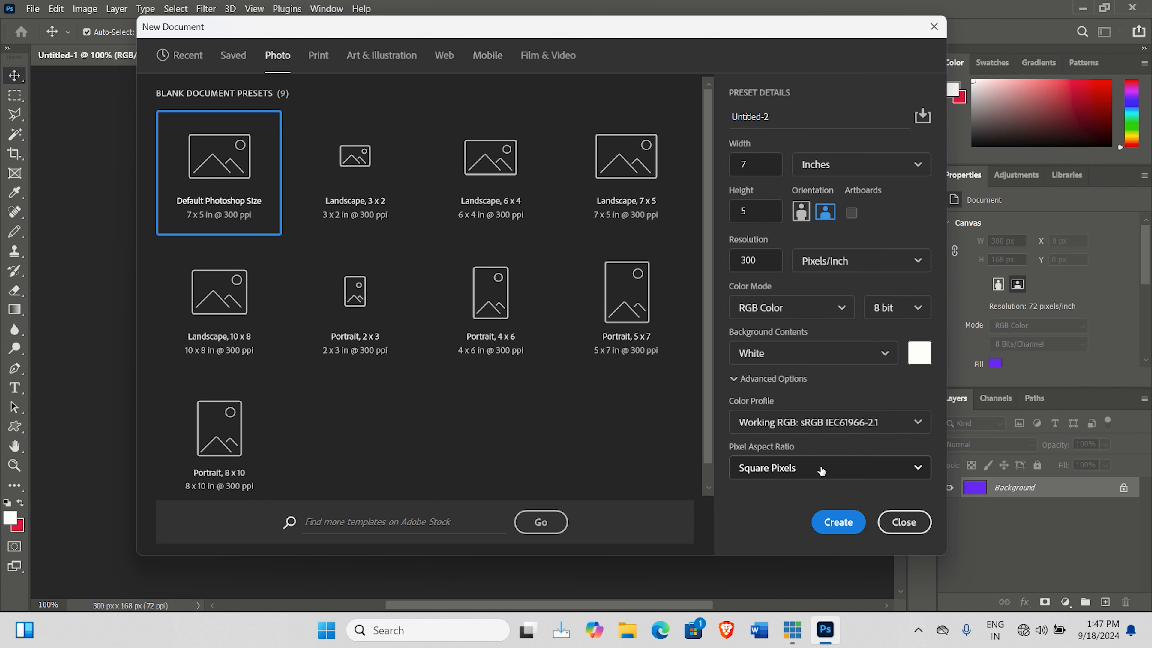
{"action": "left_click", "coordinate": [828, 523]}
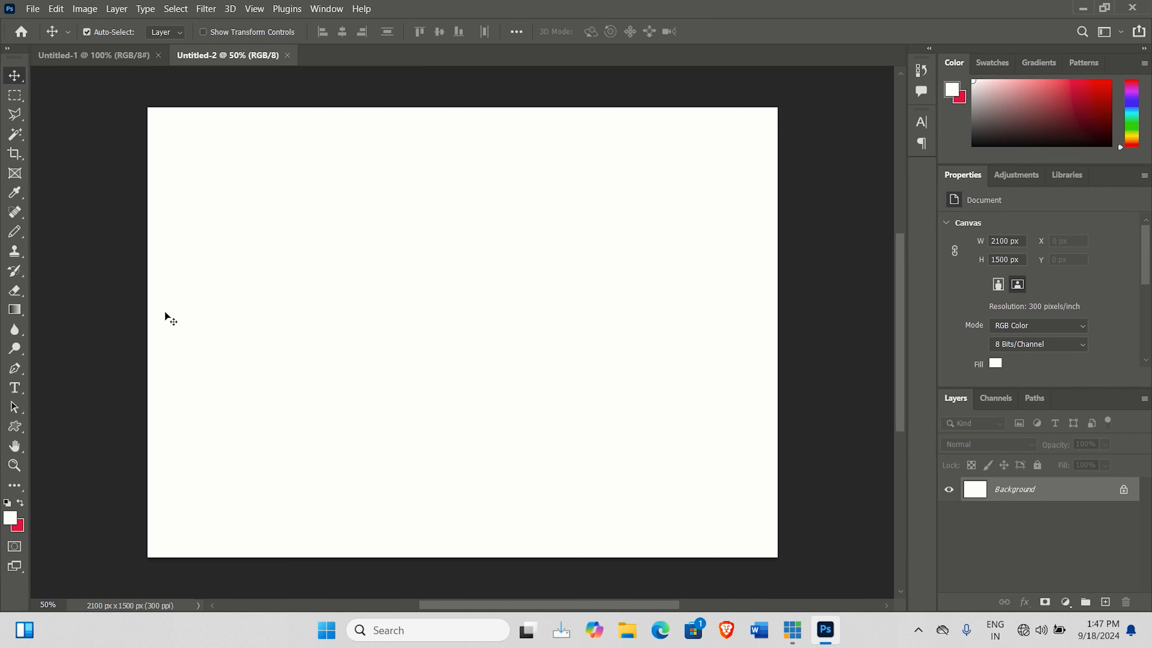
Show the rulers and place a vertical guide at about 495 px across the canvas
{"action": "left_click_drag", "start_coordinate": [148, 319], "coordinate": [258, 327]}
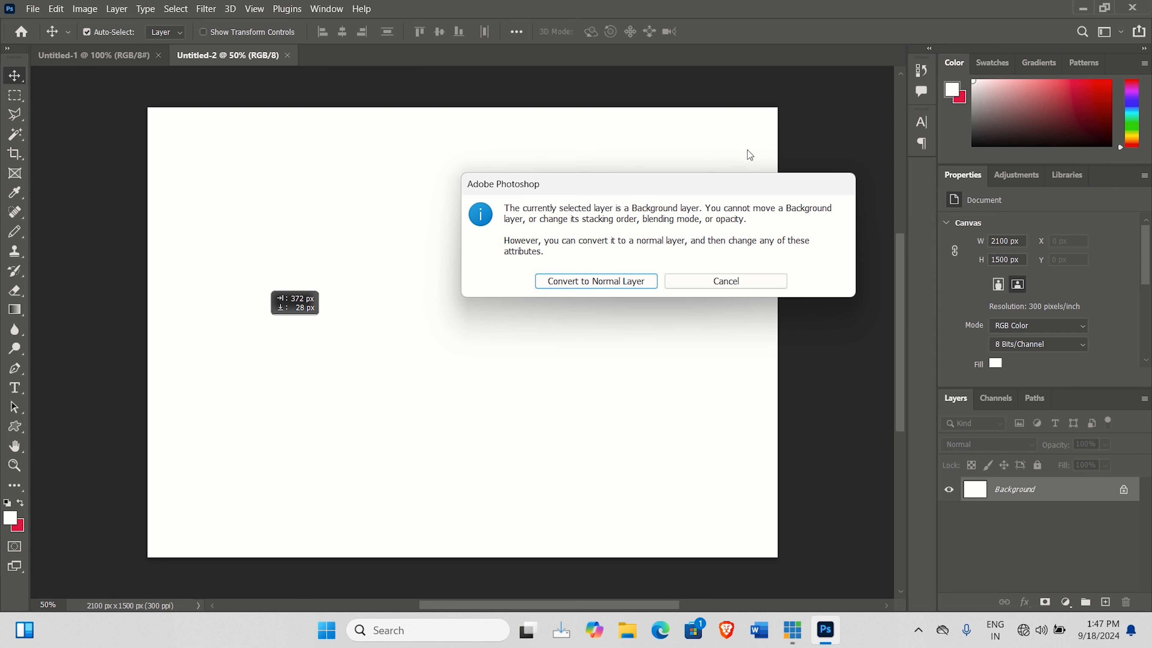
{"action": "left_click", "coordinate": [726, 280]}
{"action": "key", "text": "ctrl+r"}
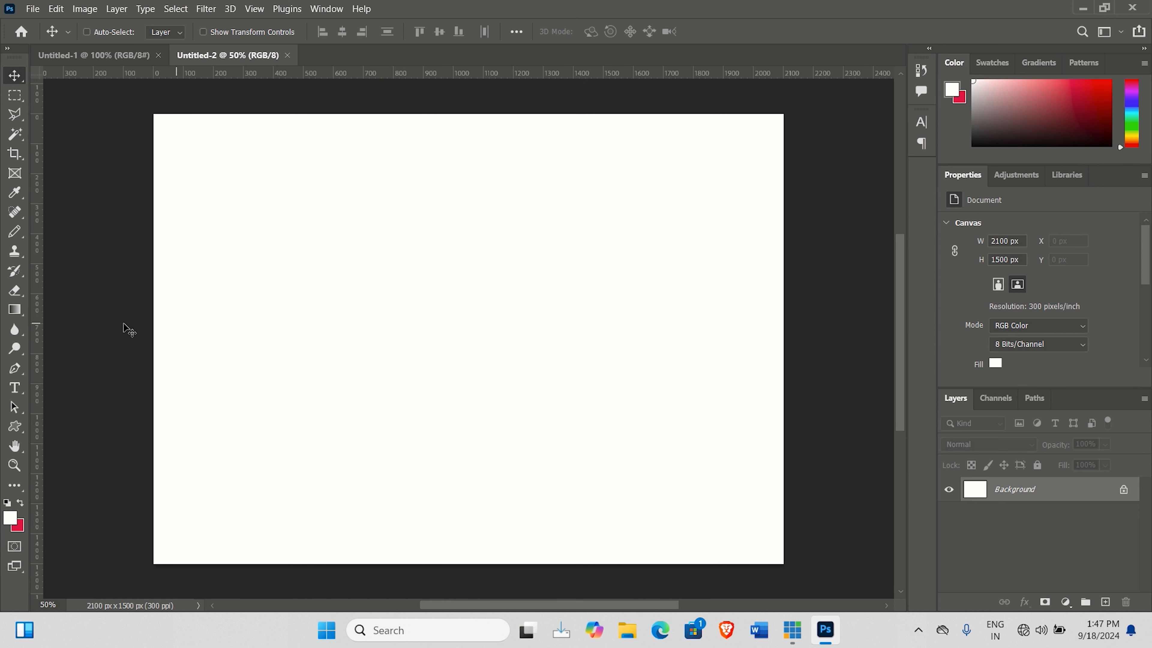
{"action": "left_click_drag", "start_coordinate": [35, 279], "coordinate": [302, 302]}
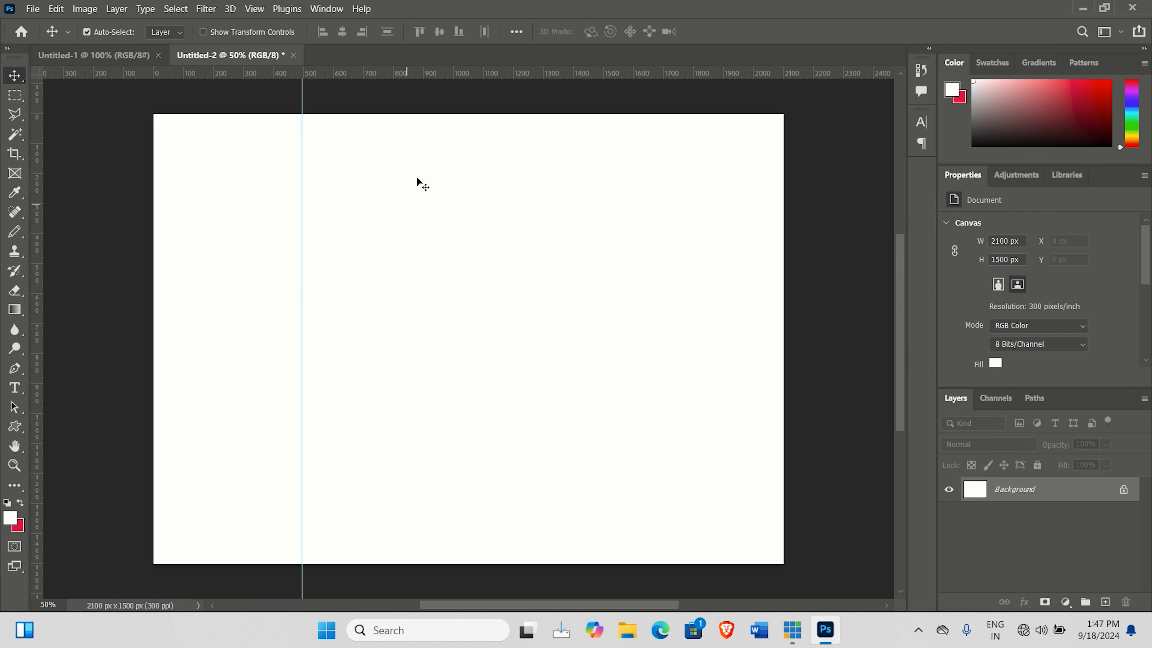
Switch the rulers to inches and frame a one-inch square with vertical guides at 2 and 3 in and horizontal guides at 1 and 2 in
{"action": "right_click", "coordinate": [410, 82]}
{"action": "left_click", "coordinate": [431, 94]}
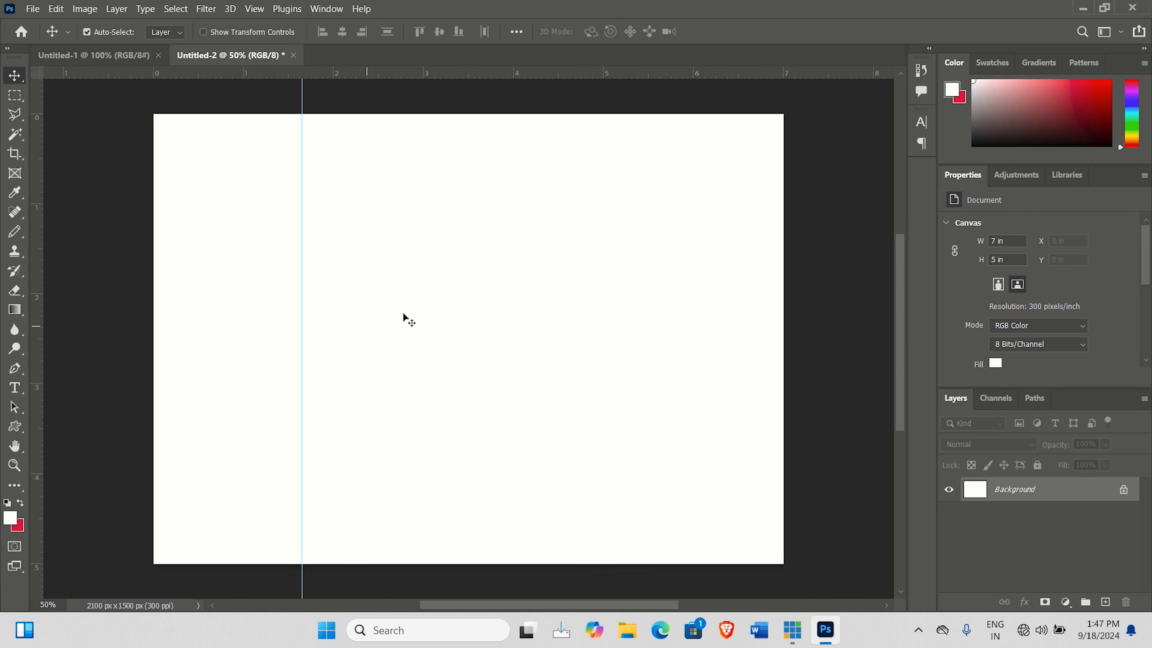
{"action": "left_click_drag", "start_coordinate": [301, 233], "coordinate": [334, 243]}
{"action": "left_click_drag", "start_coordinate": [41, 200], "coordinate": [425, 211]}
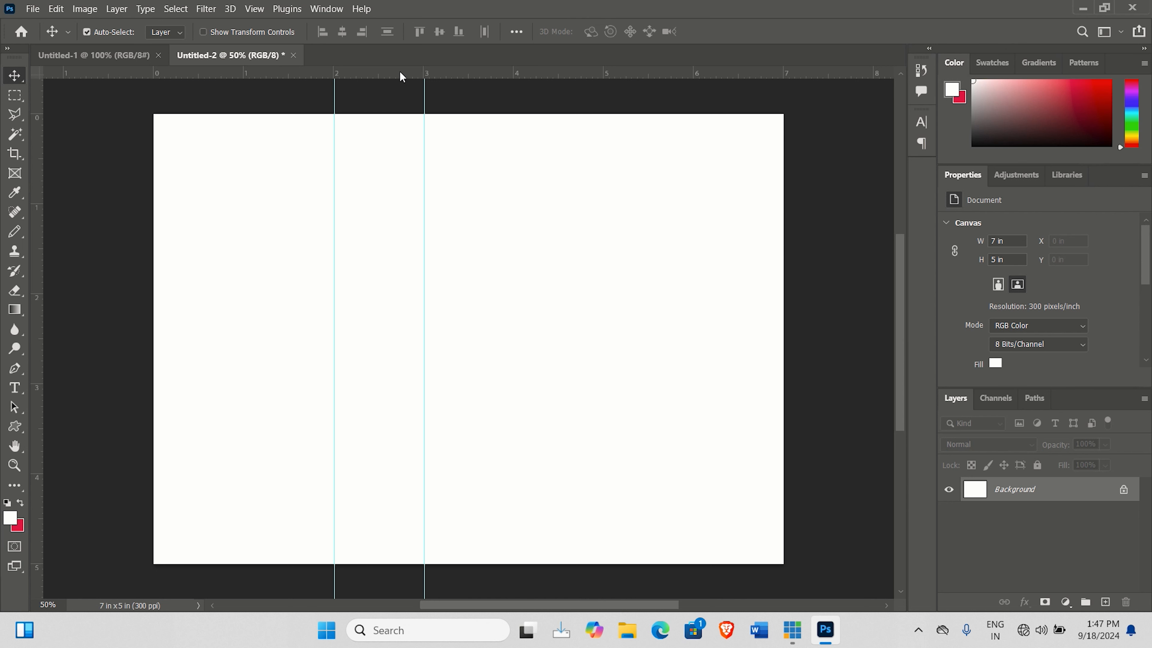
{"action": "left_click_drag", "start_coordinate": [400, 76], "coordinate": [383, 204]}
{"action": "left_click_drag", "start_coordinate": [449, 74], "coordinate": [440, 293]}
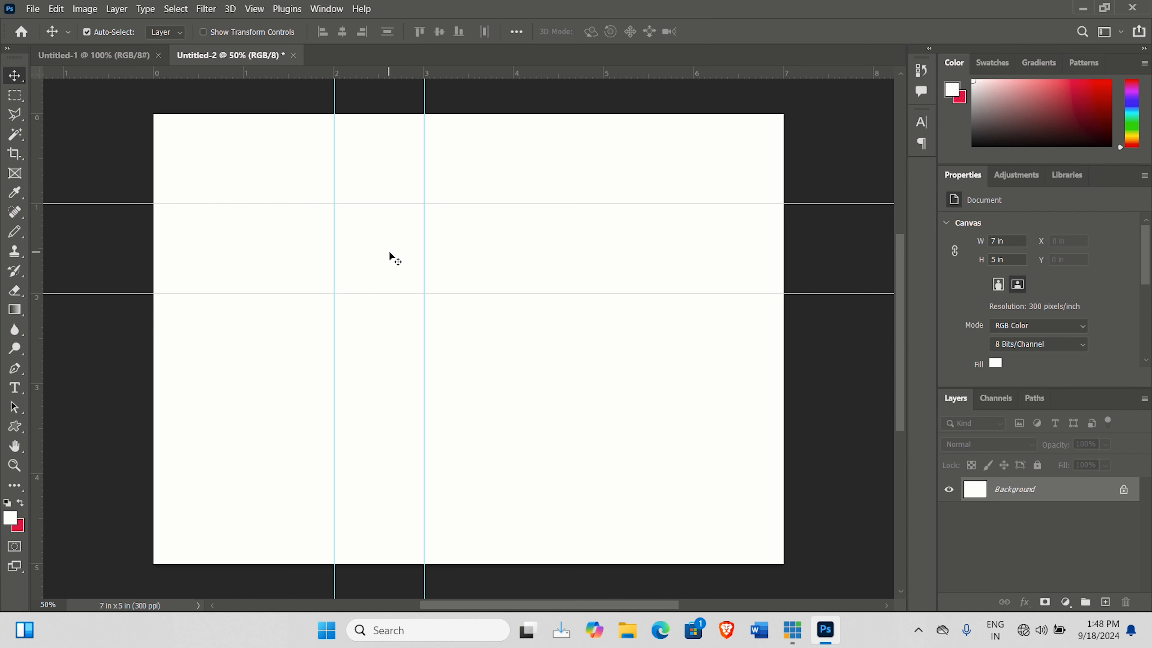
Activate the Pencil tool and swap the foreground and background colors to draw in red
{"action": "key", "text": "ctrl+equal"}
{"action": "key", "text": "ctrl+equal"}
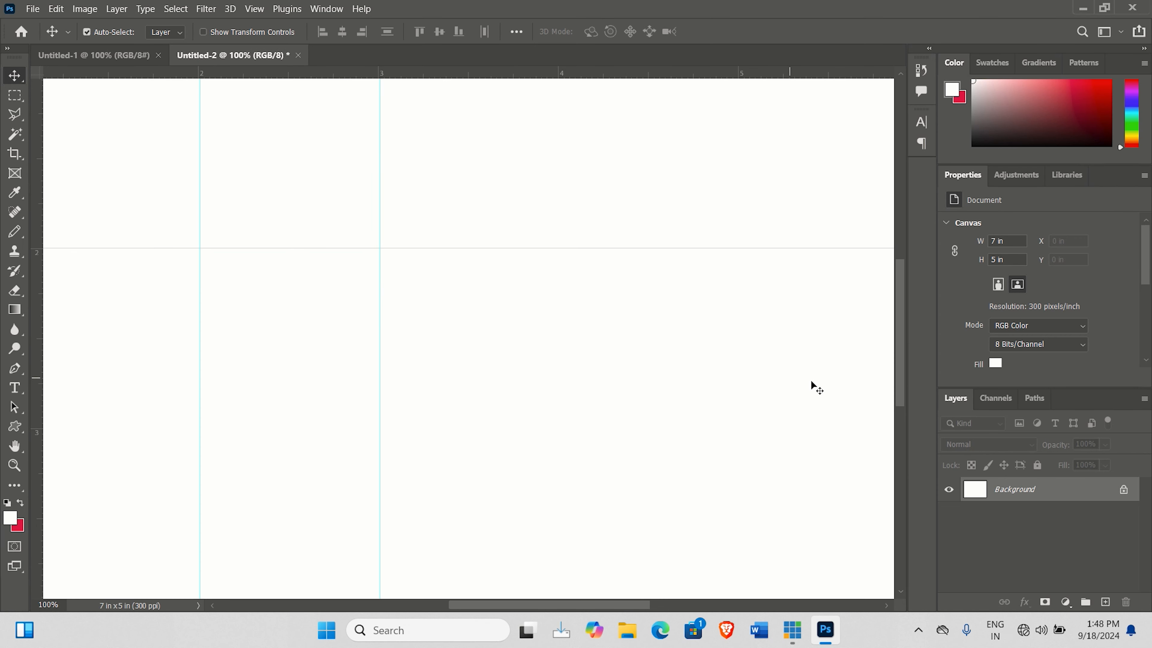
{"action": "left_click_drag", "start_coordinate": [902, 381], "coordinate": [902, 316]}
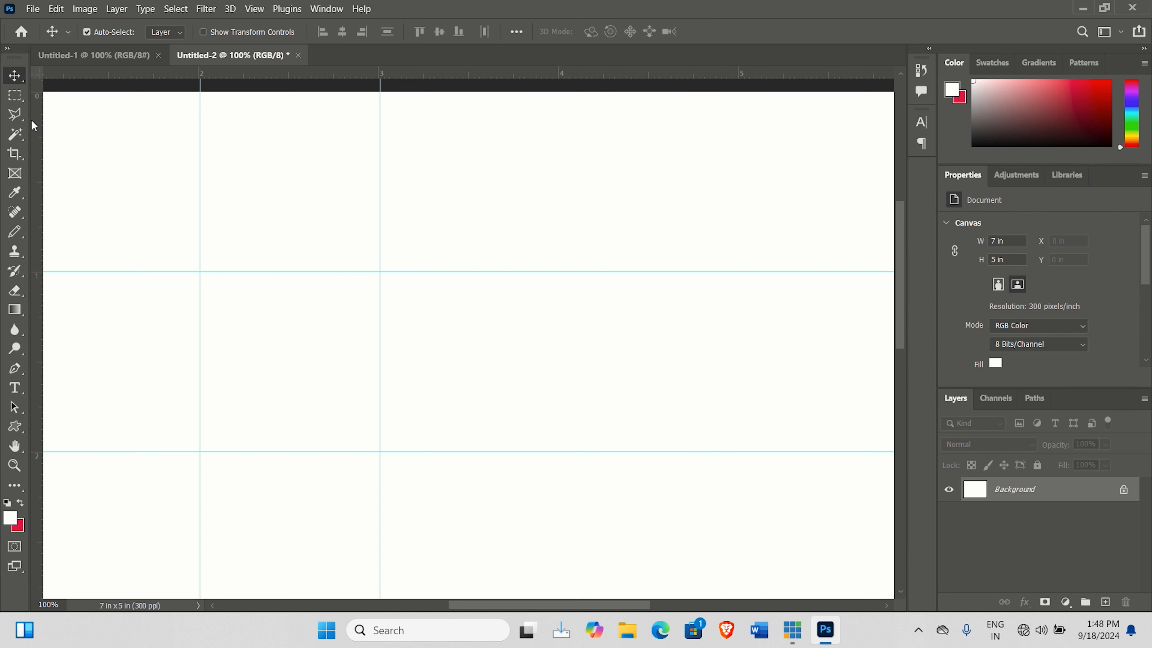
{"action": "left_click", "coordinate": [16, 235]}
{"action": "left_click", "coordinate": [83, 249]}
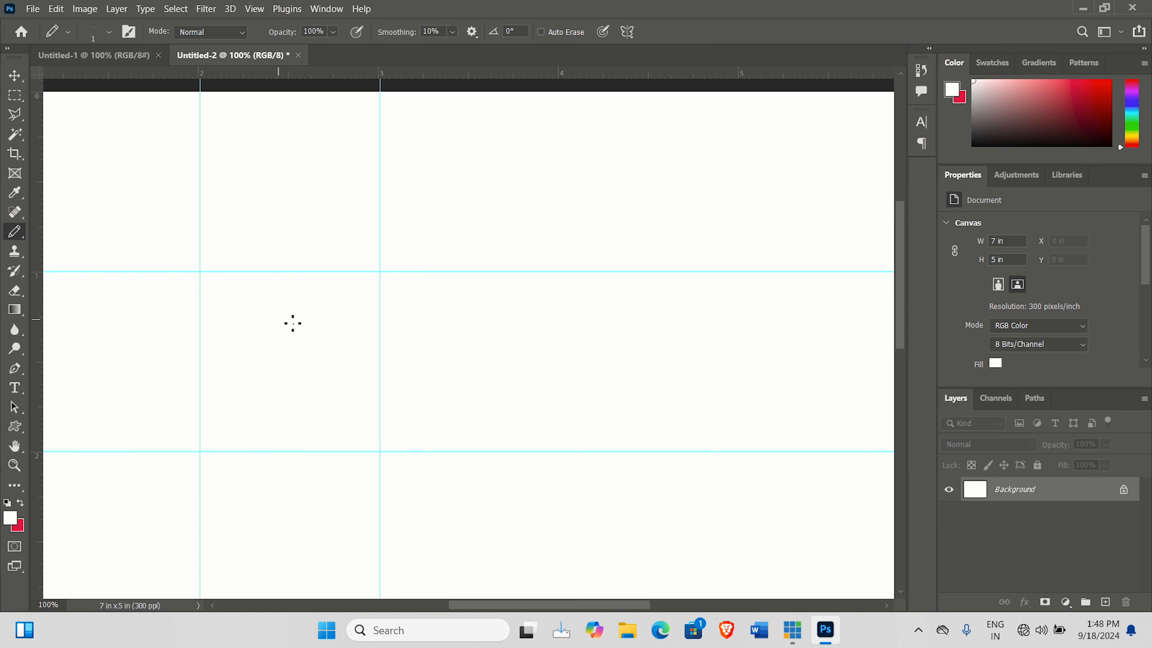
{"action": "key", "text": "ctrl+plus"}
{"action": "key", "text": "ctrl+plus"}
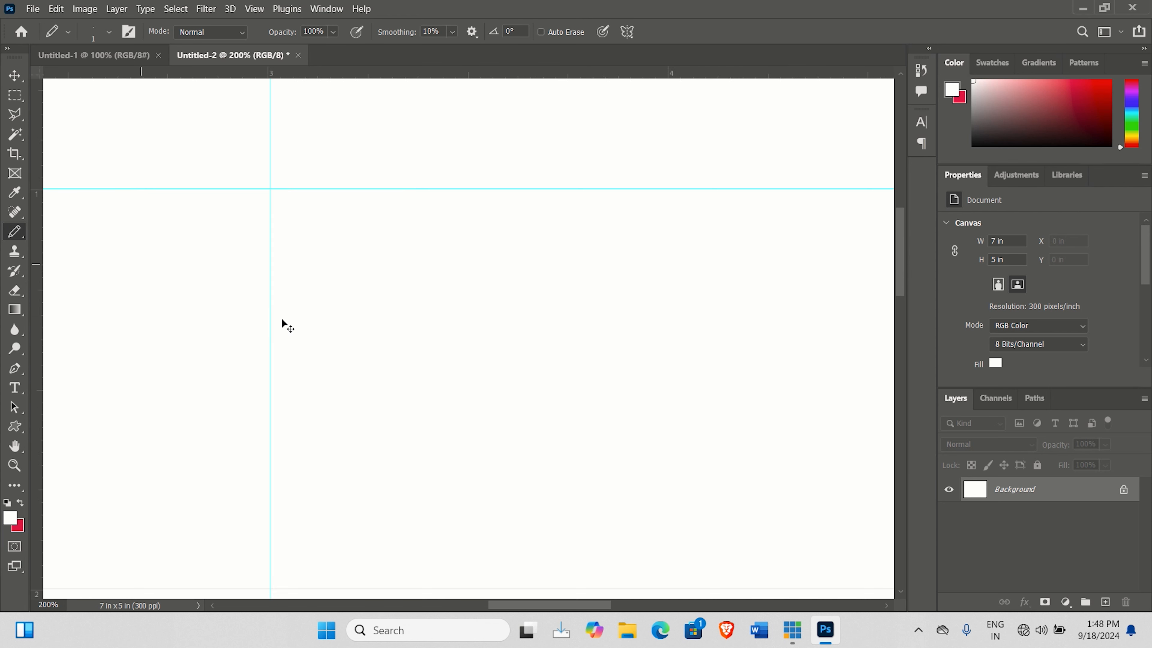
{"action": "left_click", "coordinate": [21, 503]}
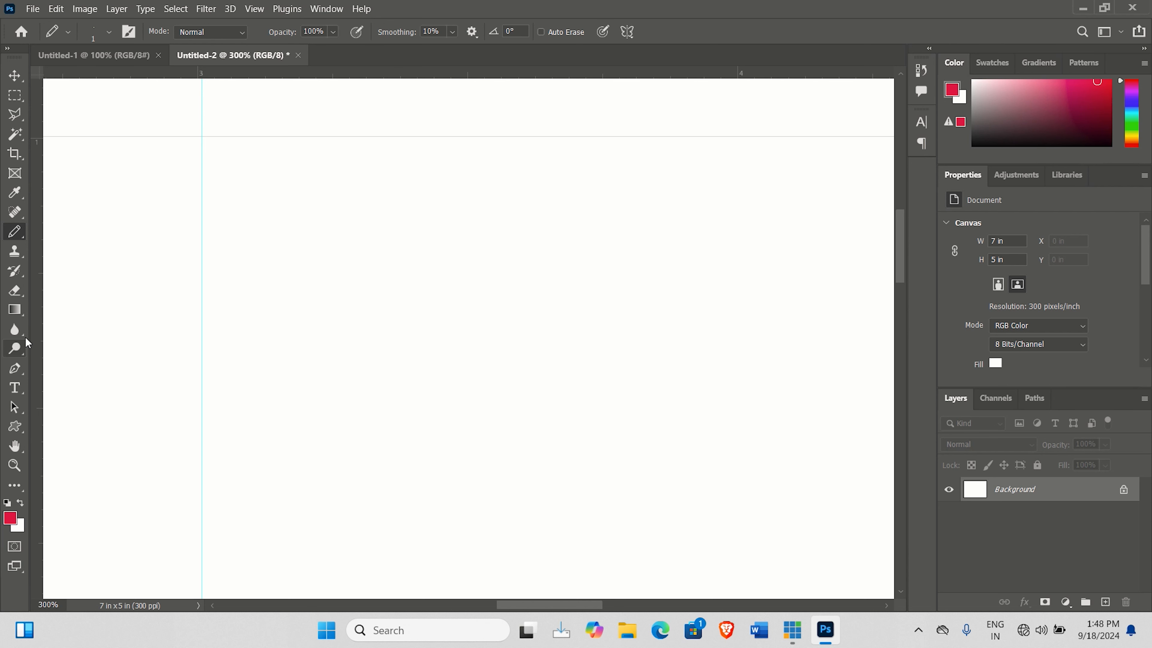
Paint a single red pixel inside the one-inch guide square at 12800% magnification
{"action": "left_click_drag", "start_coordinate": [534, 607], "coordinate": [471, 613]}
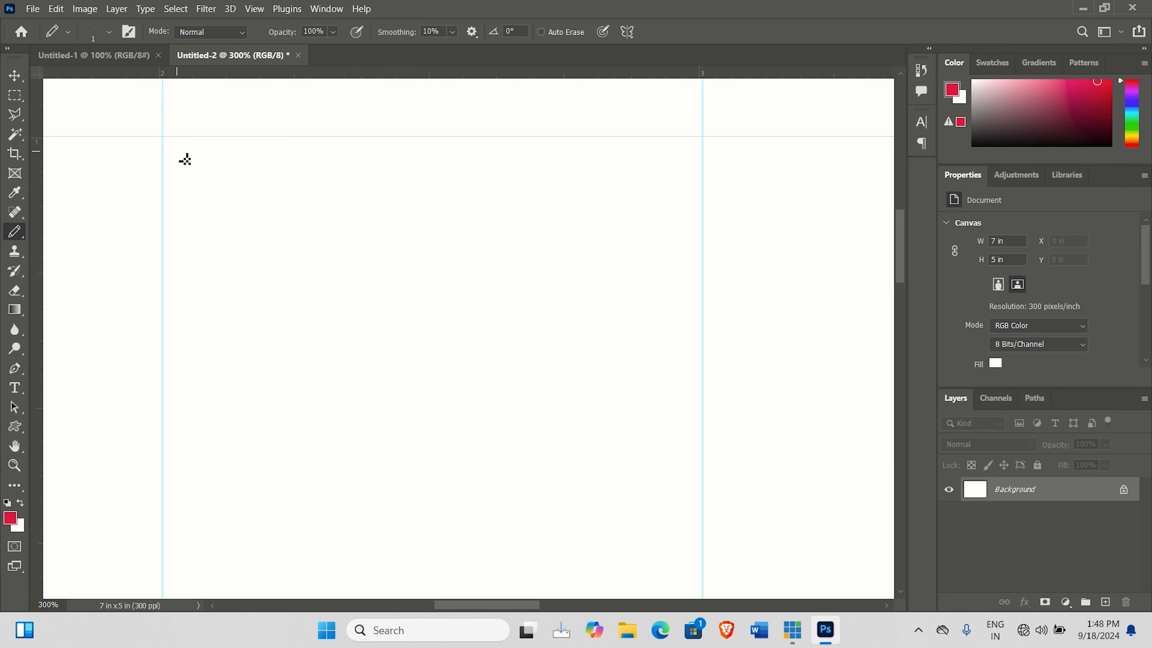
{"action": "key", "text": "ctrl+plus"}
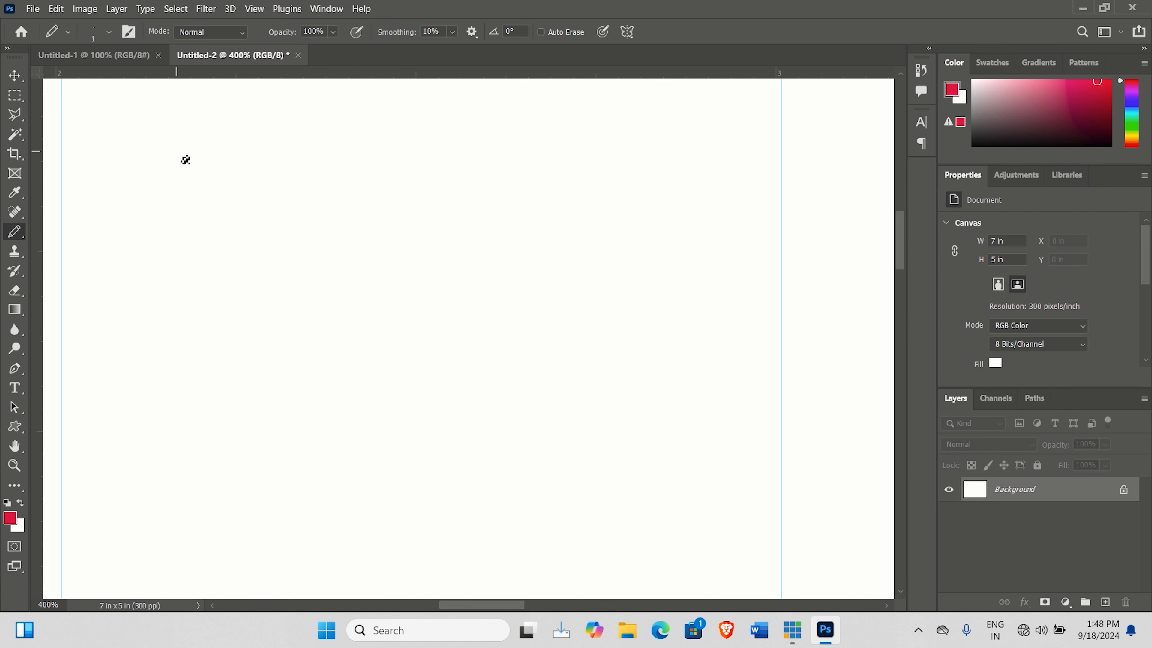
{"action": "key", "text": "ctrl+plus"}
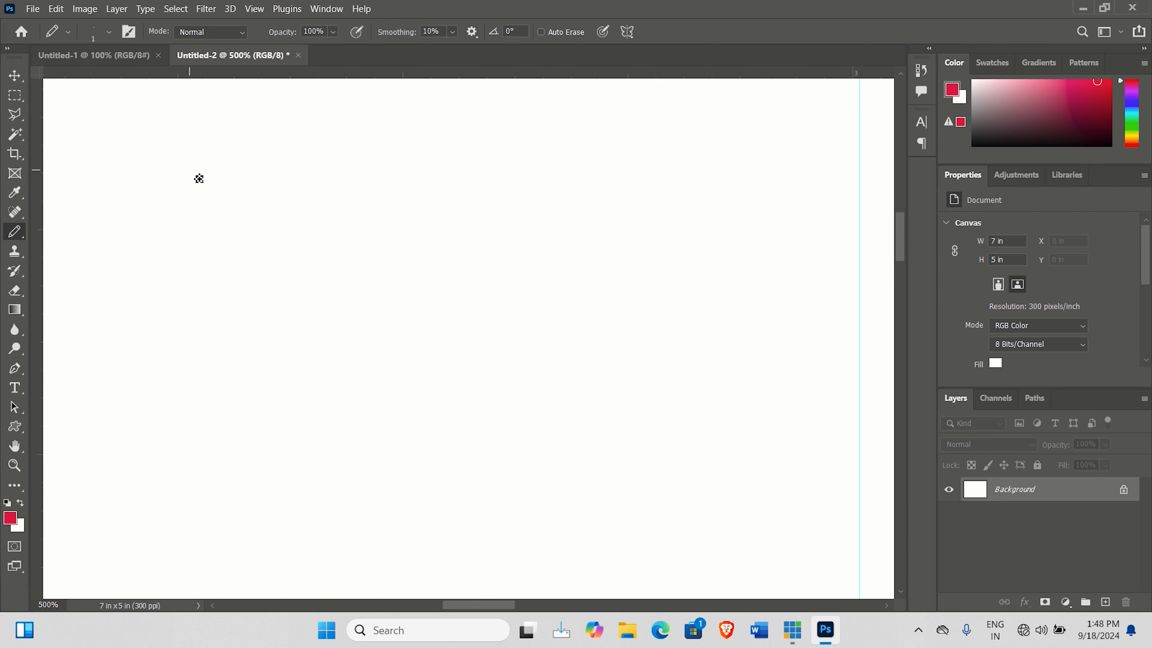
{"action": "key", "text": "ctrl+plus"}
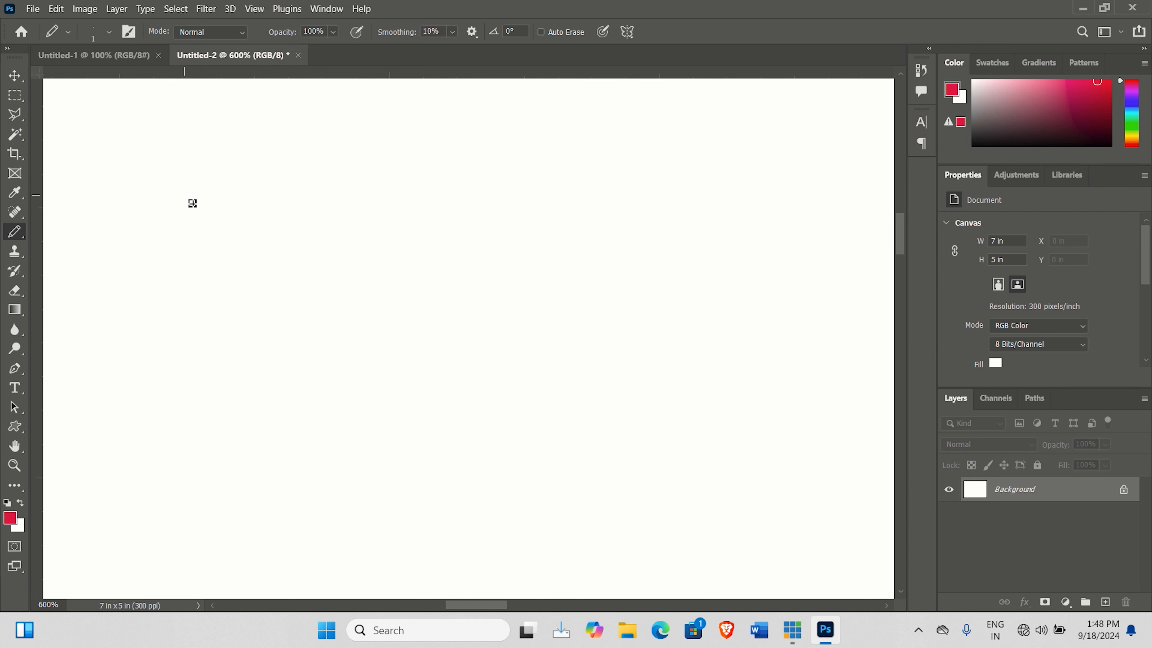
{"action": "key", "text": "ctrl+plus"}
{"action": "key", "text": "ctrl+plus"}
{"action": "key", "text": "ctrl+plus"}
{"action": "key", "text": "ctrl+plus"}
{"action": "key", "text": "ctrl+plus"}
{"action": "key", "text": "ctrl+plus"}
{"action": "key", "text": "ctrl+plus"}
{"action": "key", "text": "ctrl+plus"}
{"action": "key", "text": "ctrl+plus"}
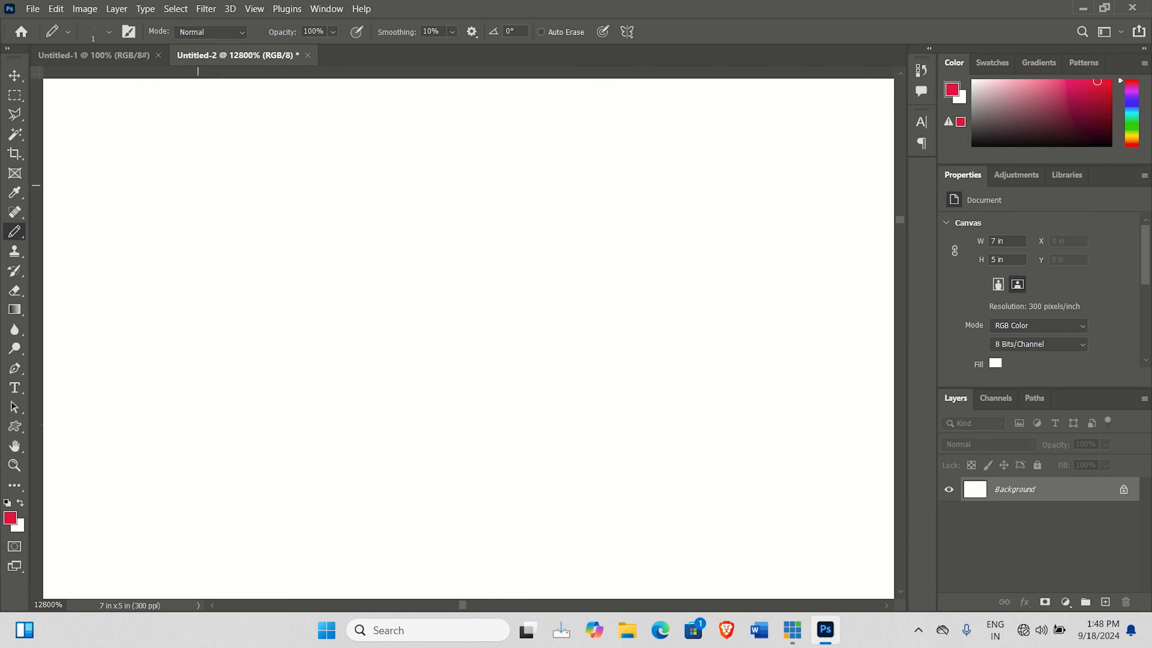
{"action": "left_click", "coordinate": [80, 117]}
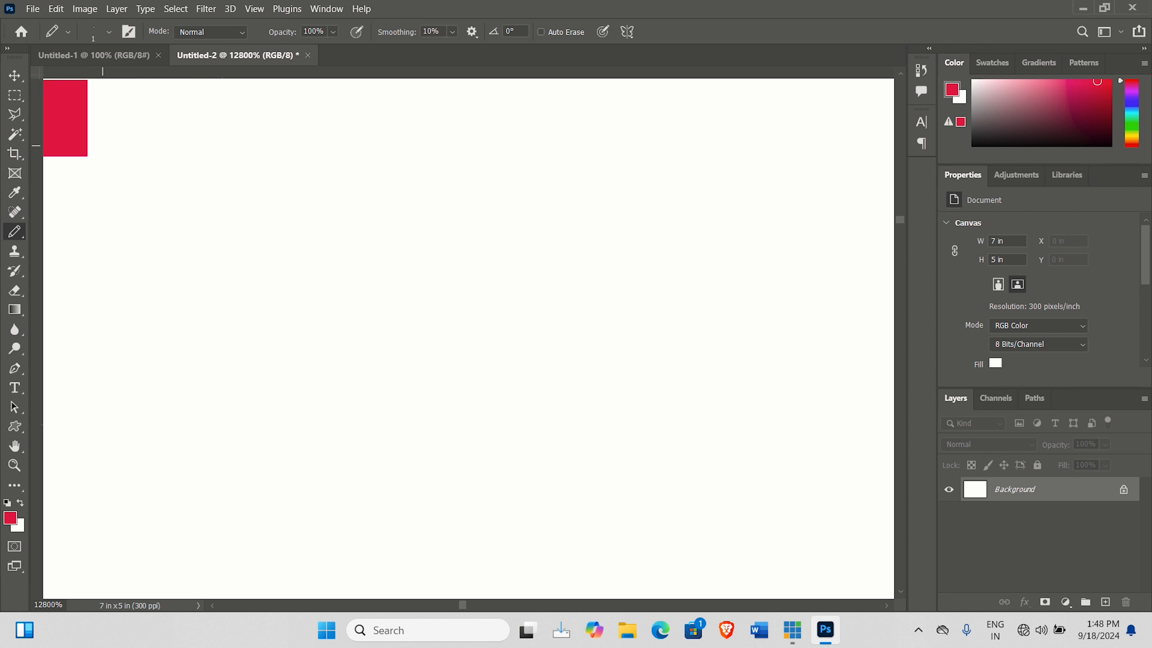
Reset the default colors and paint a black pixel immediately to the right of the red one
{"action": "left_click", "coordinate": [211, 605]}
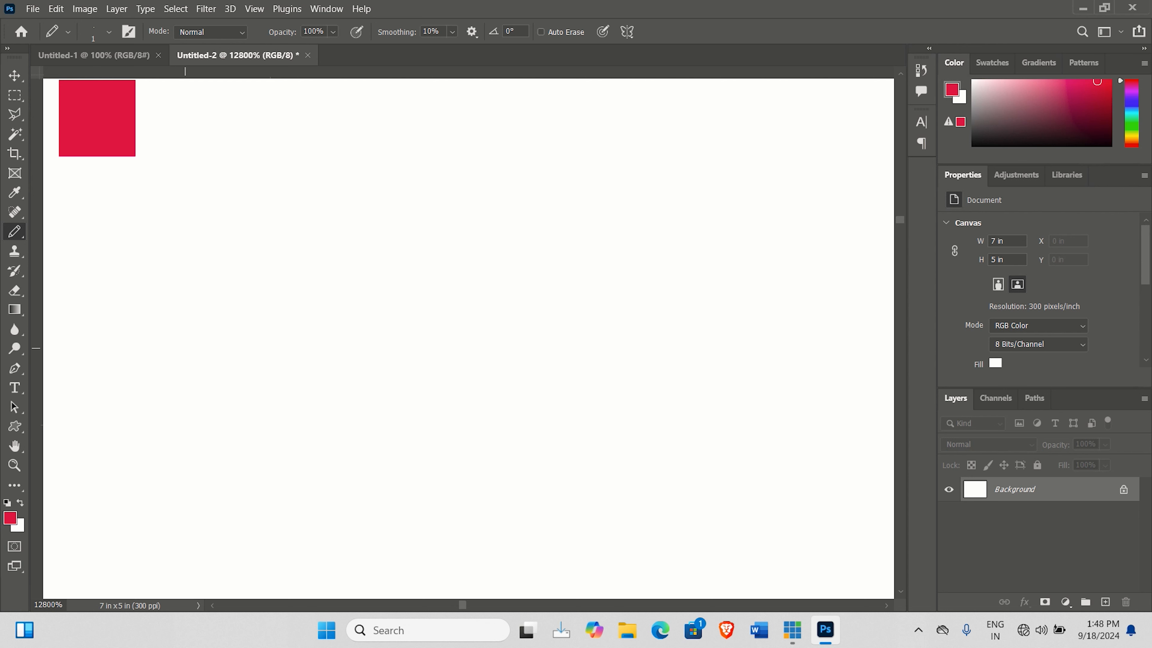
{"action": "left_click", "coordinate": [8, 503]}
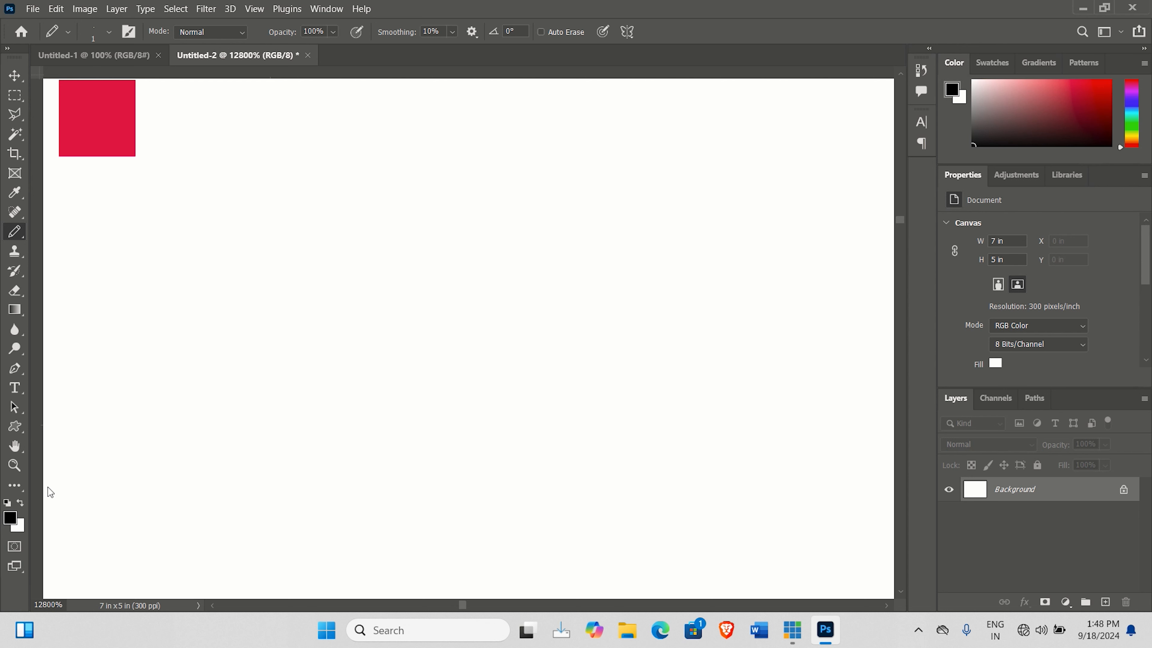
{"action": "left_click", "coordinate": [172, 119]}
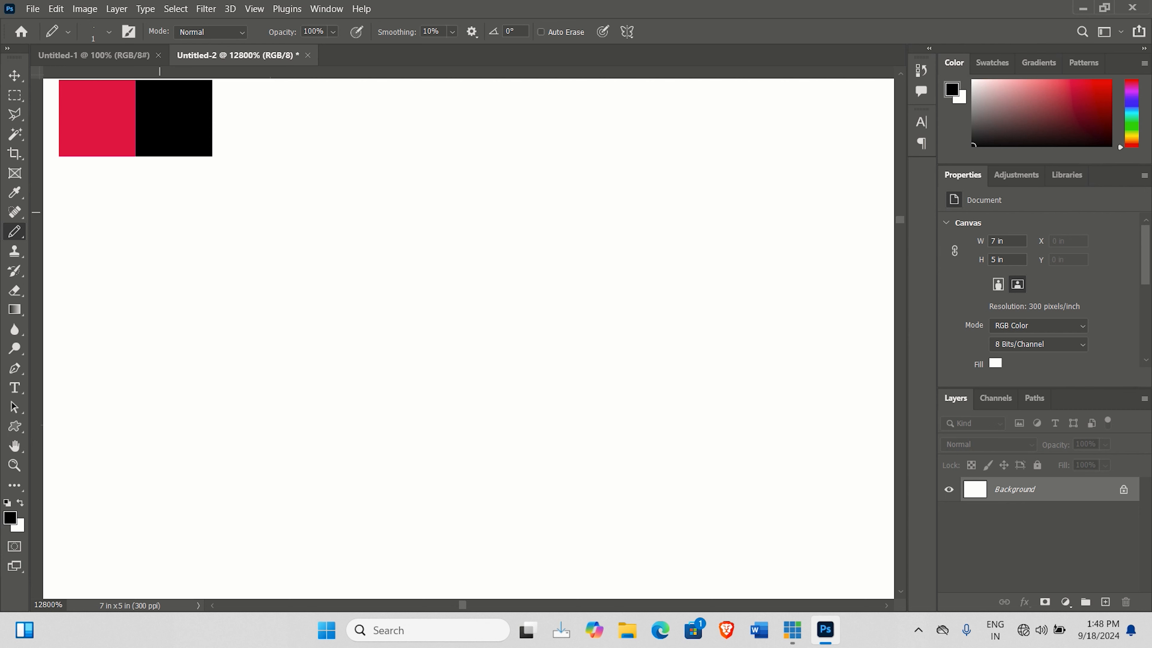
Set the black foreground color's hue to 254° and paint another pixel directly right of the black one
{"action": "left_click", "coordinate": [10, 521]}
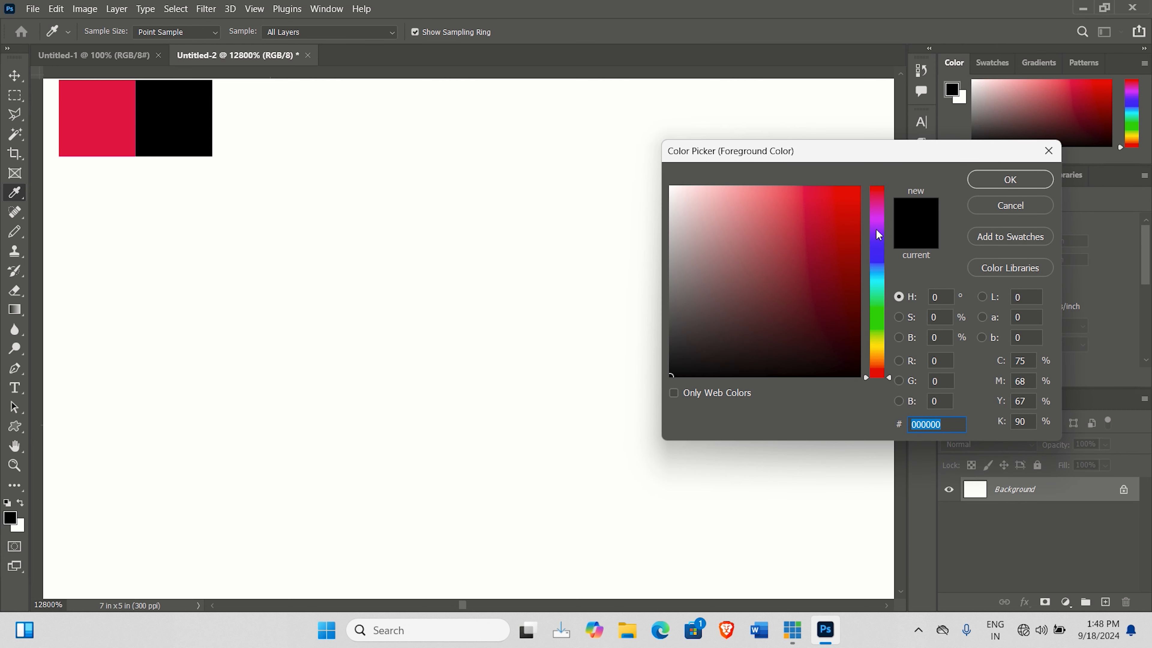
{"action": "left_click", "coordinate": [880, 243]}
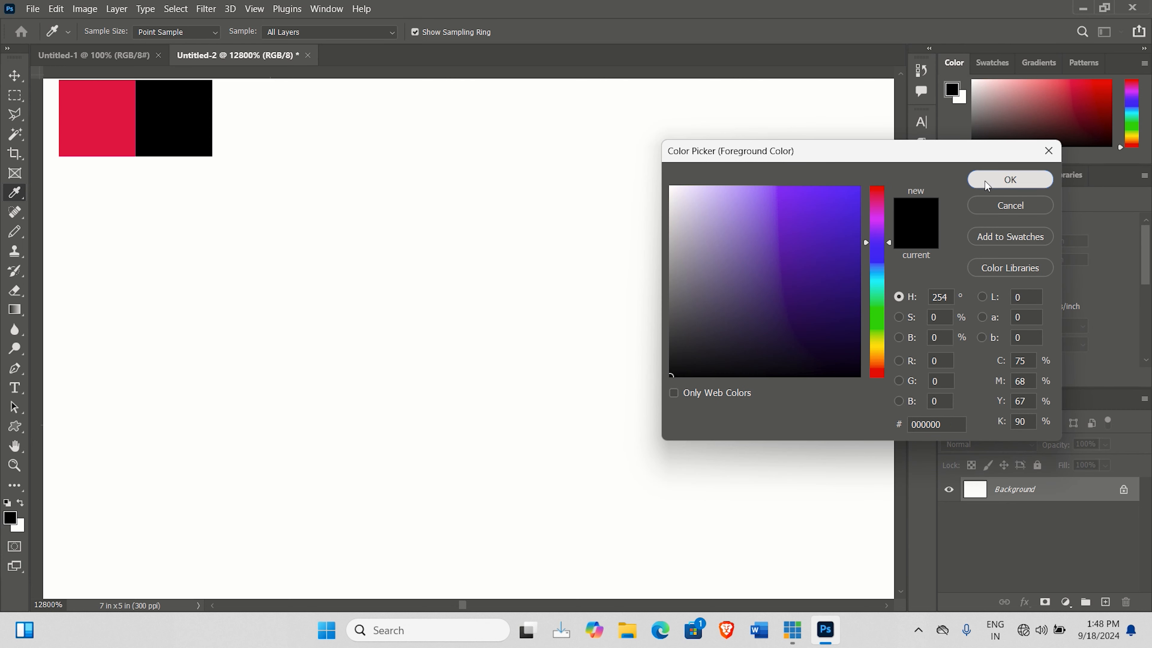
{"action": "left_click", "coordinate": [988, 182]}
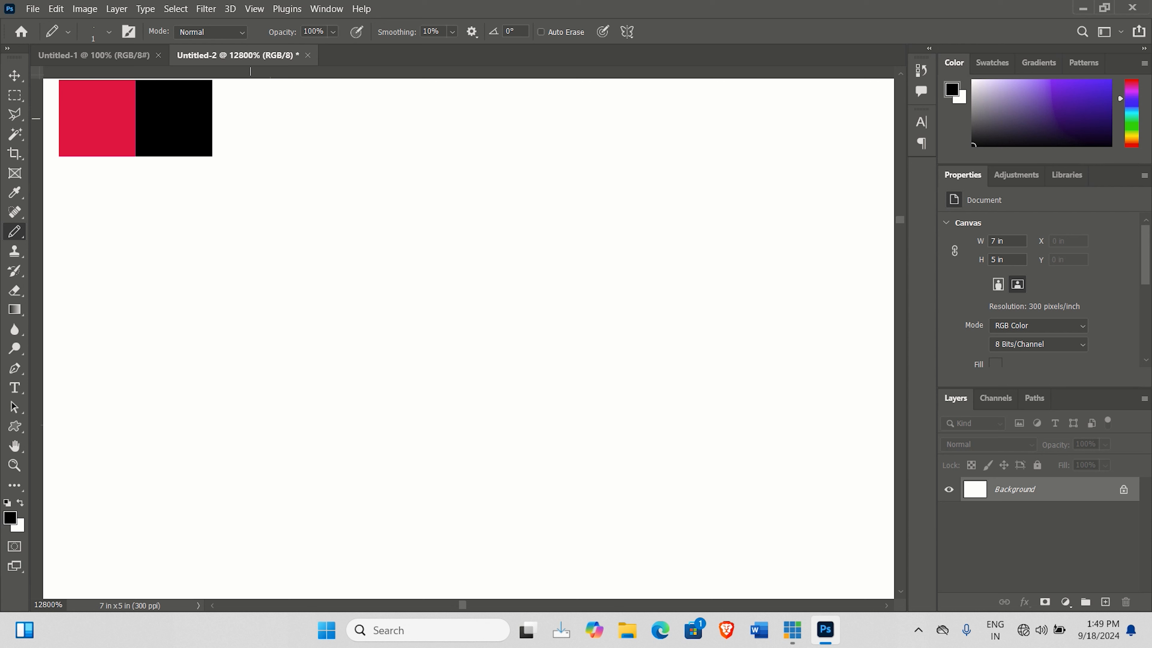
{"action": "left_click", "coordinate": [250, 118]}
Set the foreground color to #400bec and paint a pixel directly right of the two black ones
{"action": "left_click", "coordinate": [11, 518]}
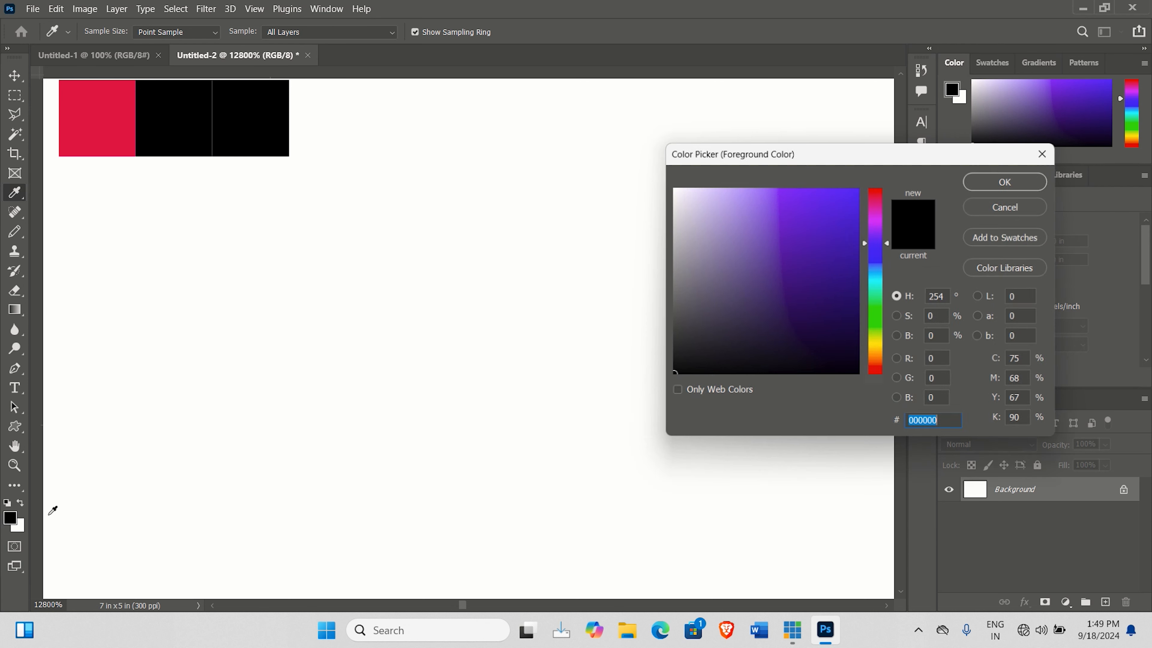
{"action": "left_click", "coordinate": [989, 188]}
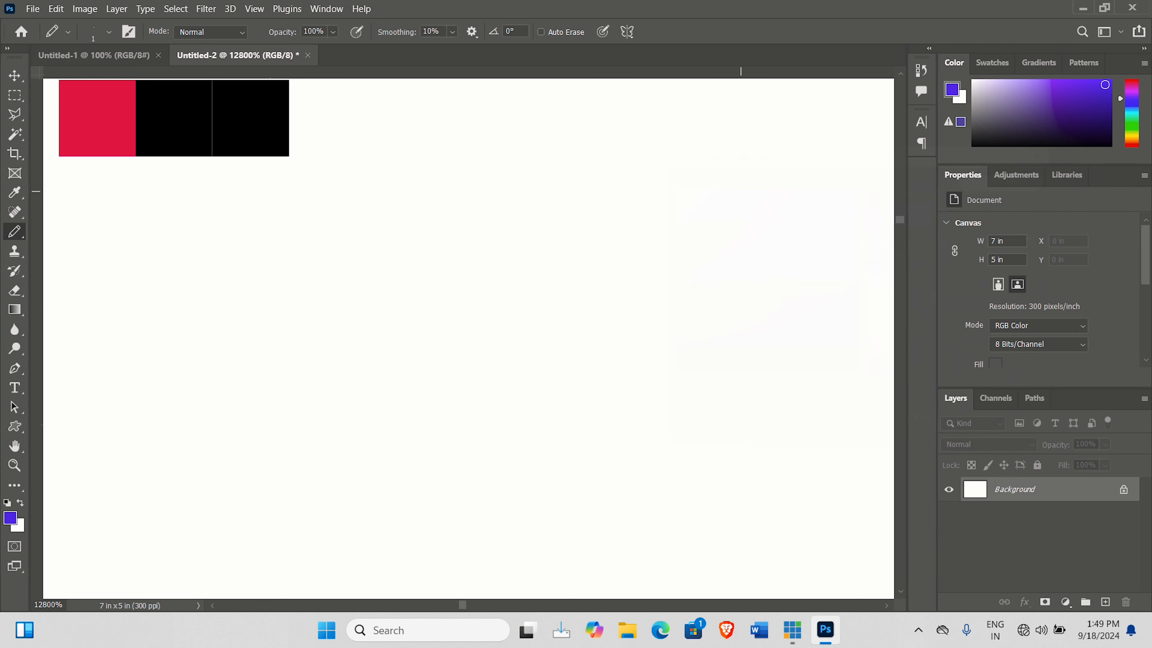
{"action": "left_click", "coordinate": [320, 117]}
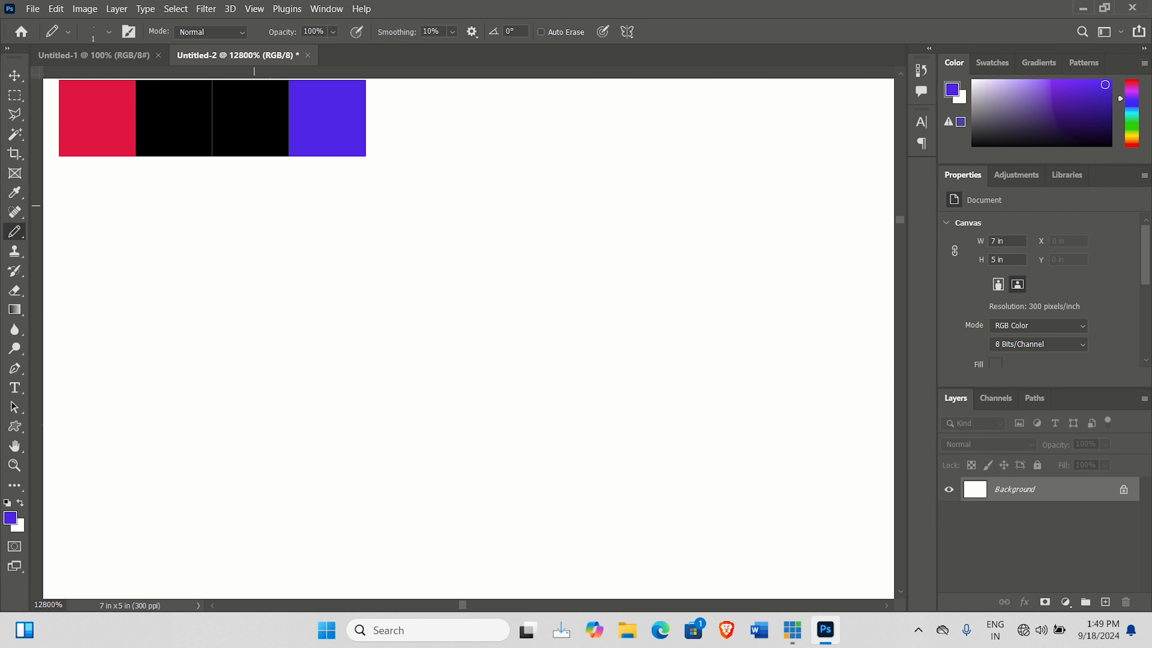
Set the foreground color to magenta #f908eb and paint a pixel directly right of the blue one
{"action": "left_click", "coordinate": [10, 517]}
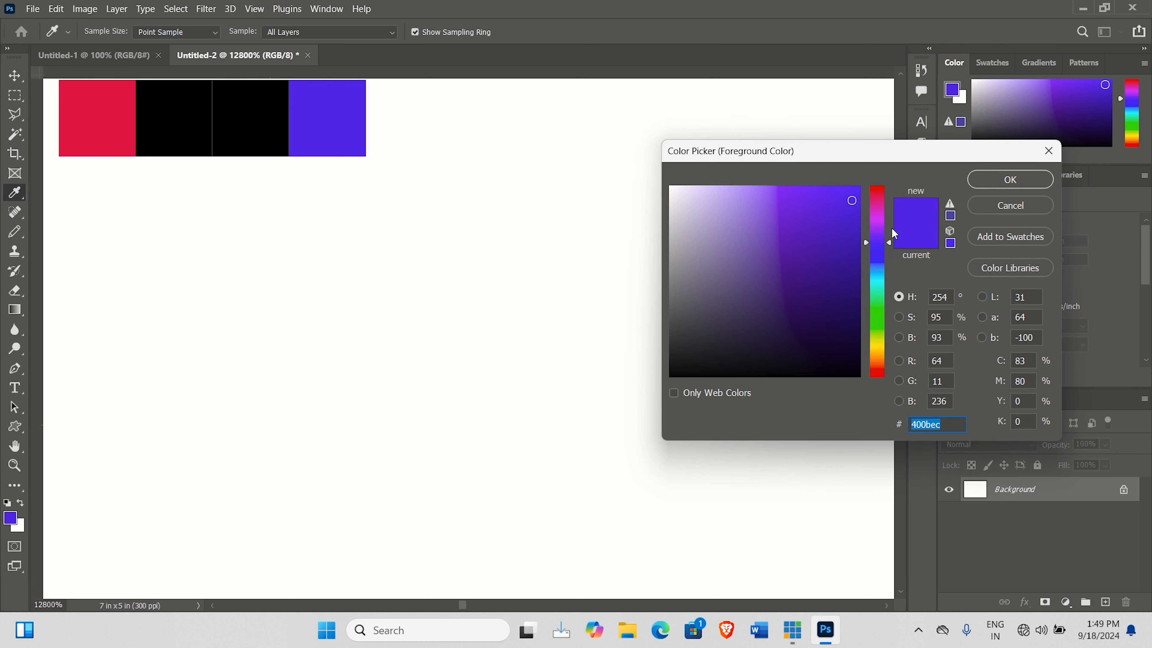
{"action": "left_click", "coordinate": [877, 216]}
{"action": "left_click", "coordinate": [854, 190]}
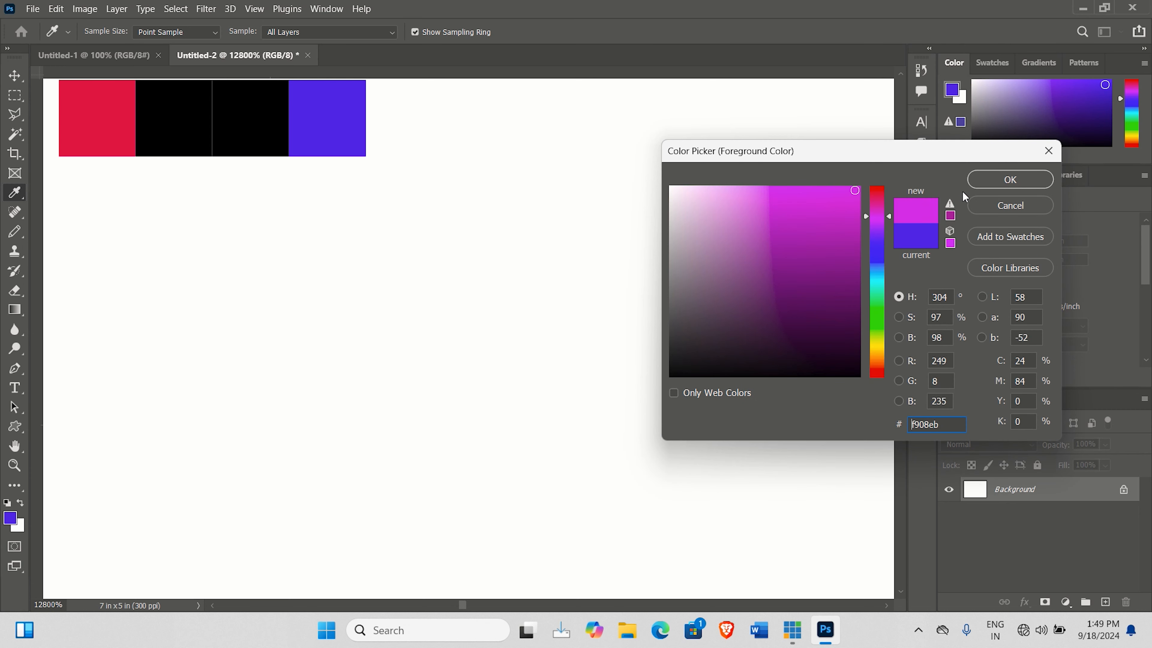
{"action": "left_click", "coordinate": [1004, 180]}
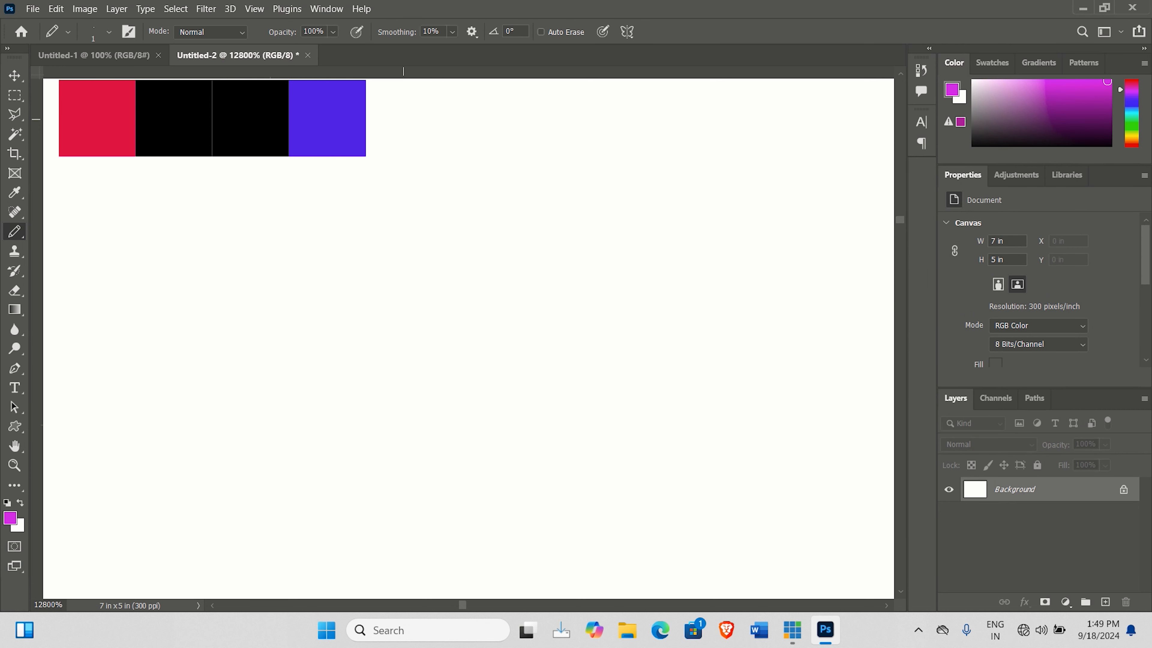
{"action": "left_click", "coordinate": [404, 119]}
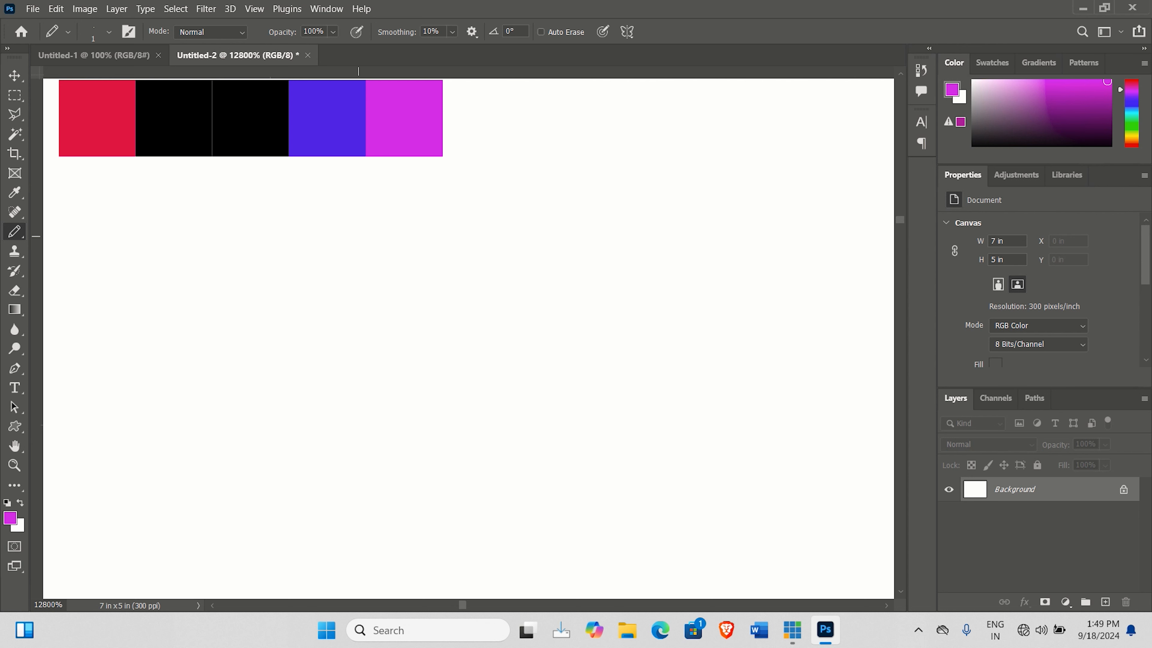
Zoom out to 200% to examine the painted pixels' size within the one-inch guide square
{"action": "key", "text": "ctrl+minus"}
{"action": "key", "text": "ctrl+minus"}
{"action": "key", "text": "ctrl+minus"}
{"action": "key", "text": "ctrl+minus"}
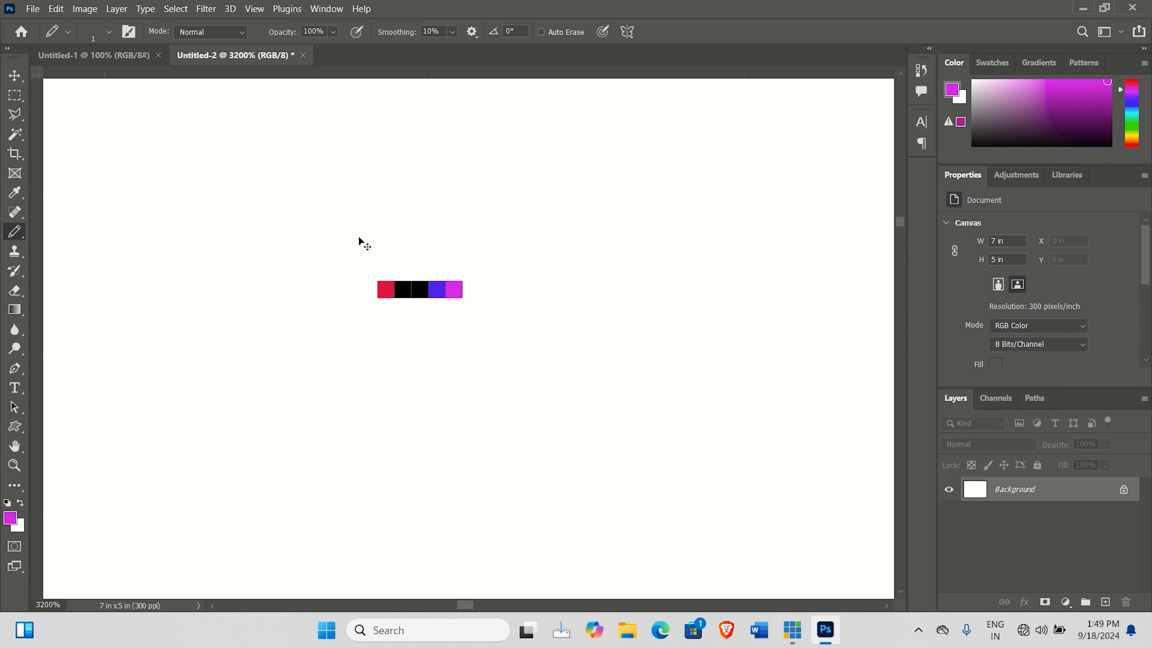
{"action": "key", "text": "ctrl+minus"}
{"action": "key", "text": "ctrl+minus"}
{"action": "key", "text": "ctrl+minus"}
{"action": "key", "text": "ctrl+minus"}
{"action": "key", "text": "ctrl+minus"}
{"action": "key", "text": "ctrl+minus"}
{"action": "key", "text": "ctrl+minus"}
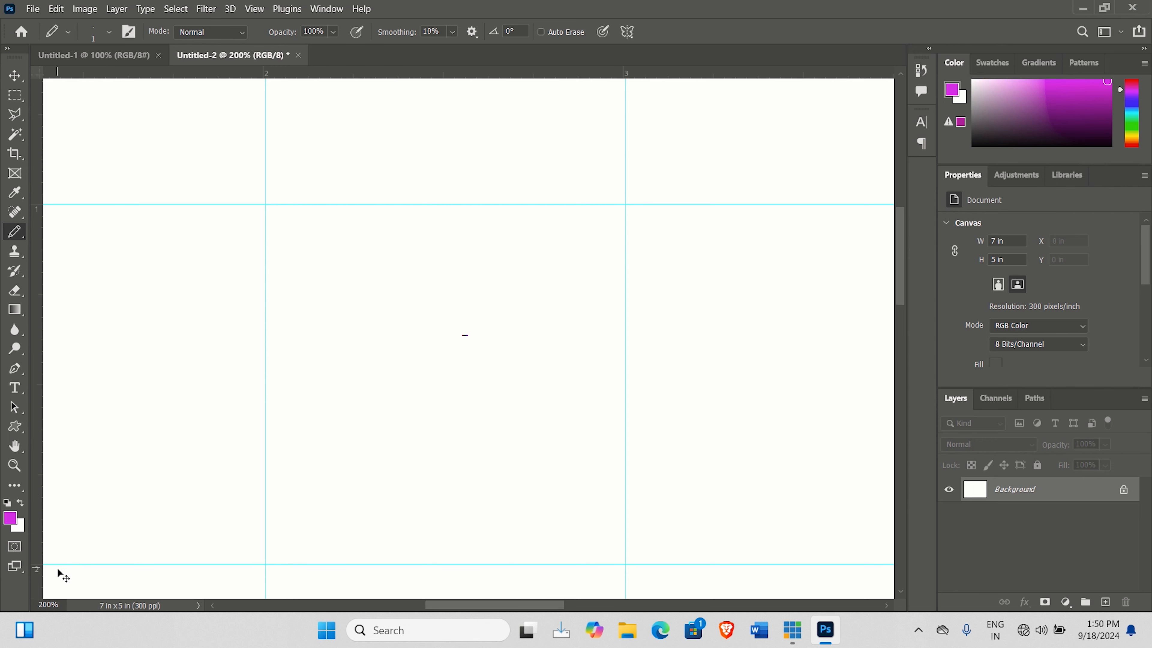
Start a new document and review the available color modes and bit depths
{"action": "key", "text": "ctrl+n"}
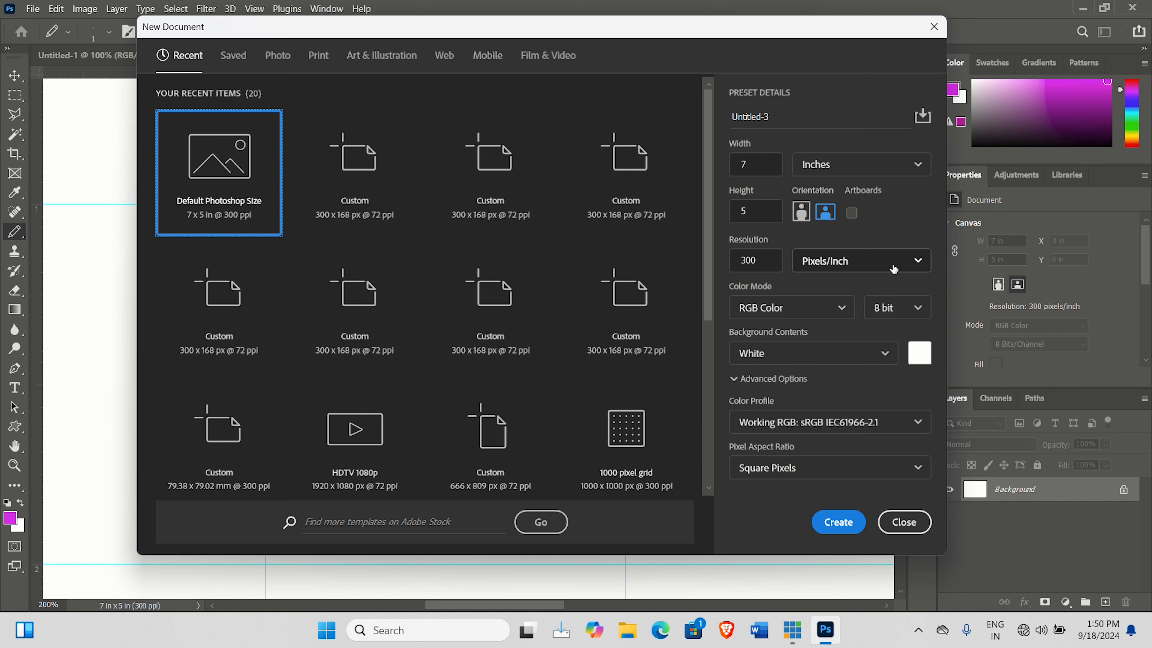
{"action": "left_click", "coordinate": [798, 308]}
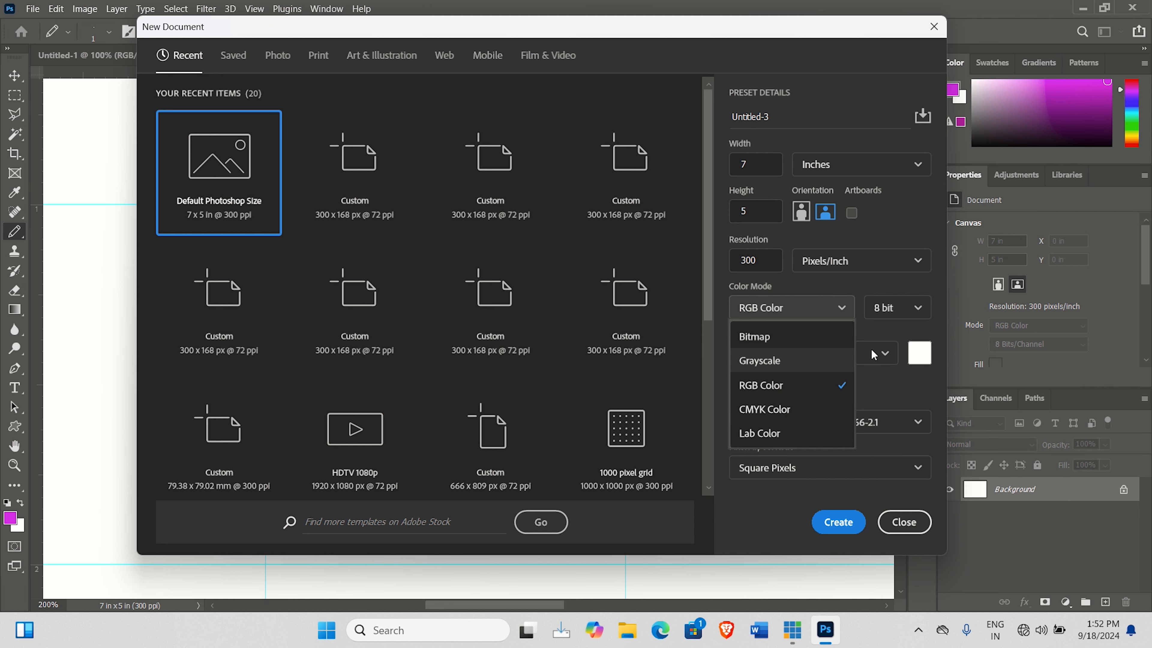
{"action": "left_click", "coordinate": [870, 337]}
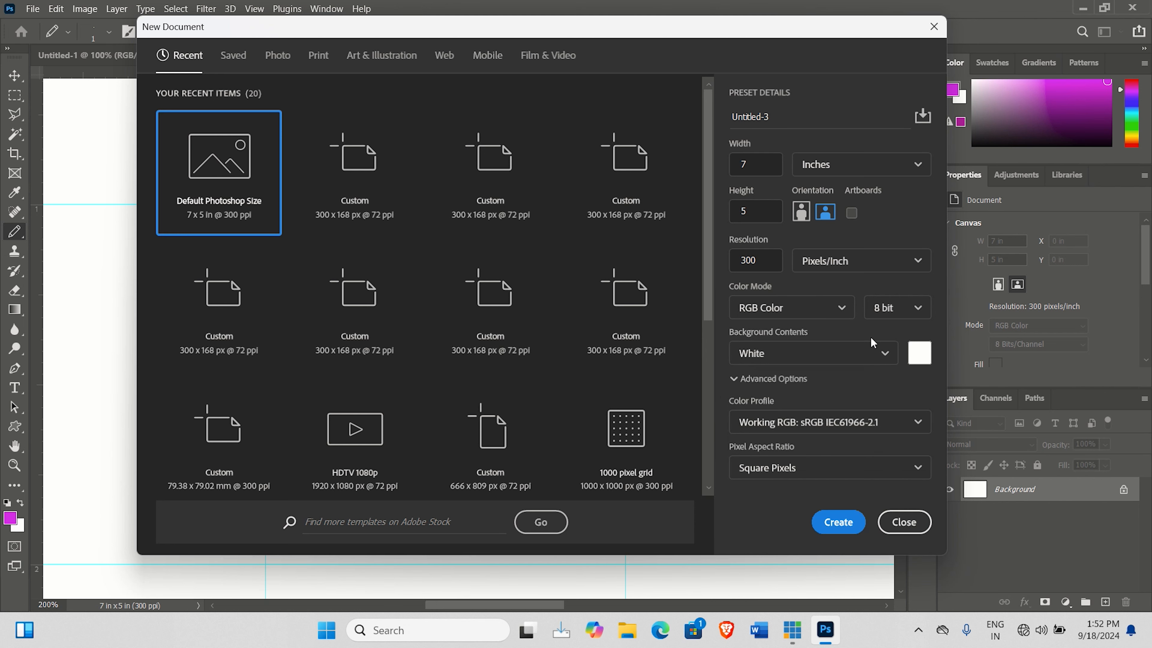
{"action": "left_click", "coordinate": [917, 312]}
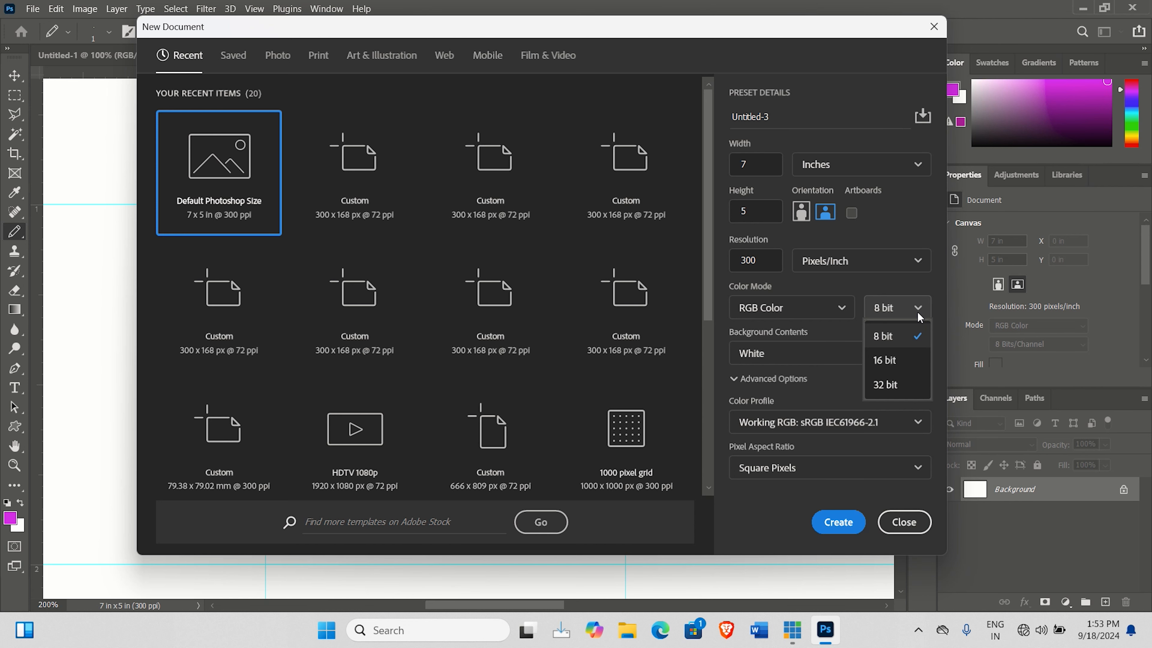
{"action": "left_click", "coordinate": [831, 335]}
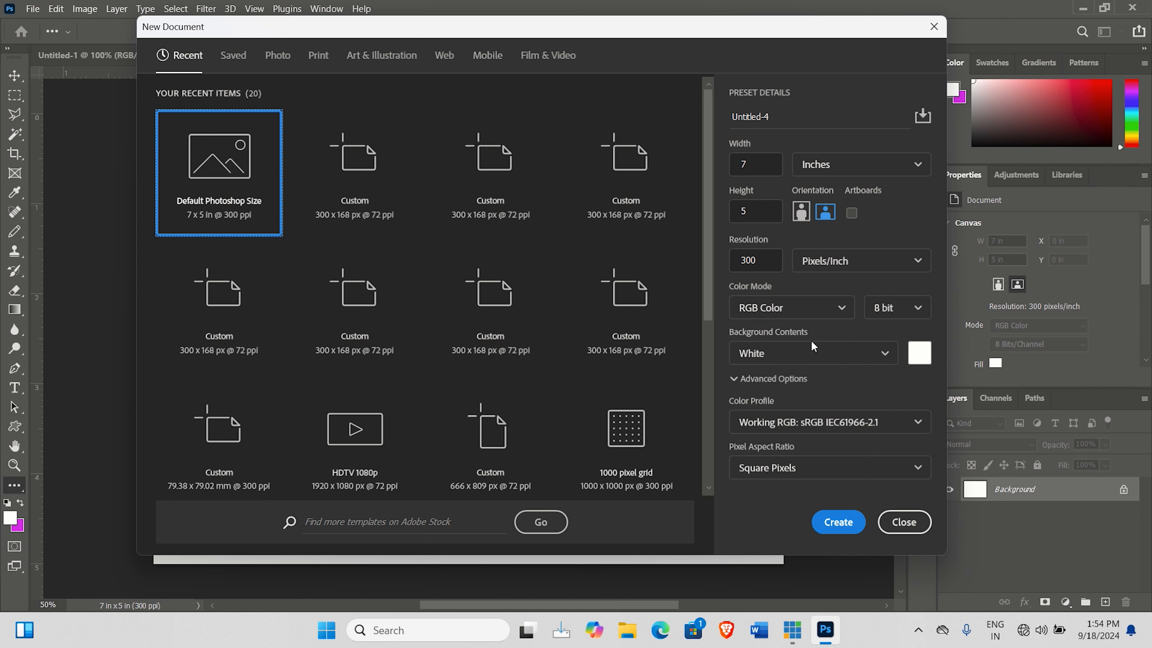
Try Black and Background Color as the new document's background contents, and close the dialog without creating it
{"action": "left_click", "coordinate": [805, 359]}
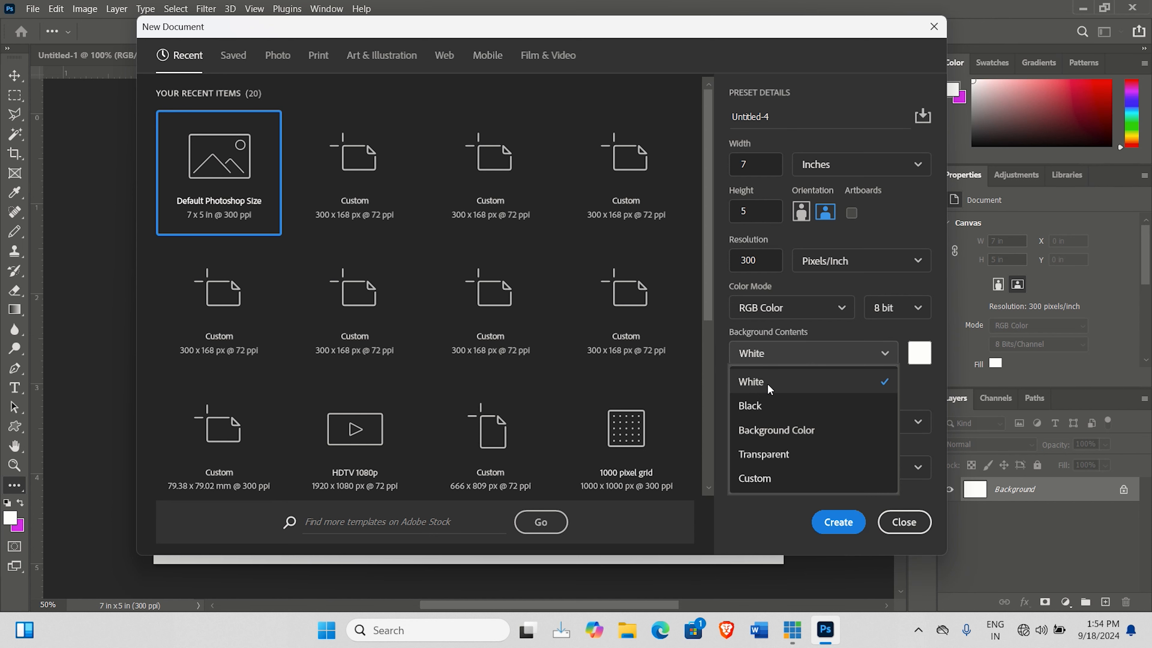
{"action": "left_click", "coordinate": [765, 407]}
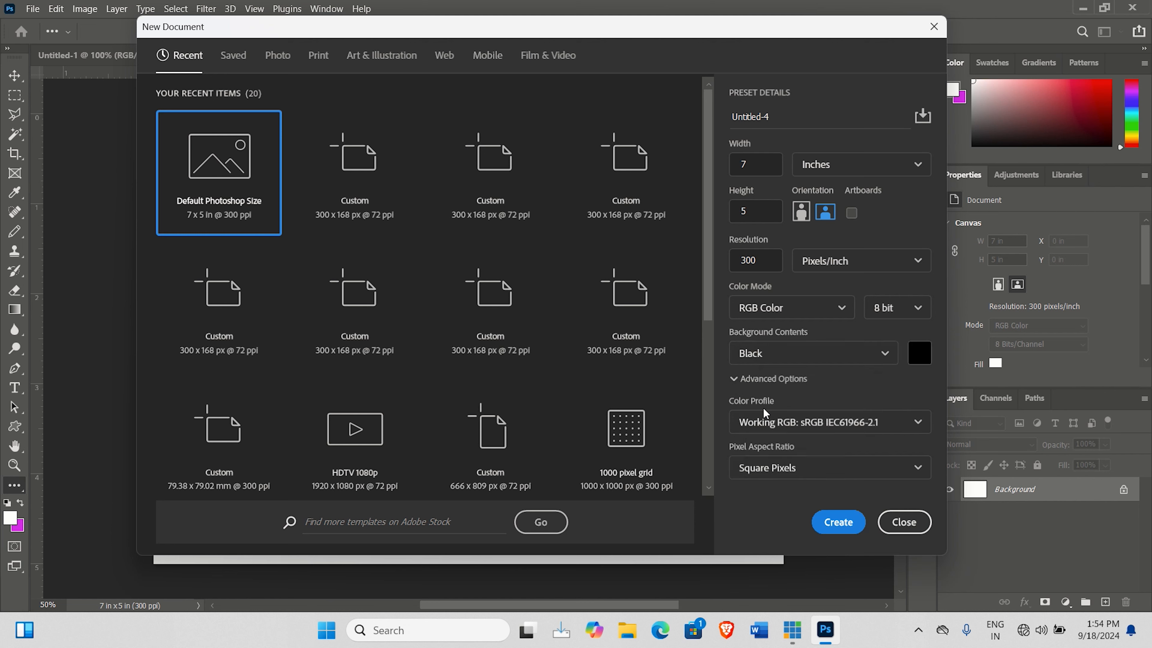
{"action": "left_click", "coordinate": [789, 359]}
{"action": "left_click", "coordinate": [789, 428]}
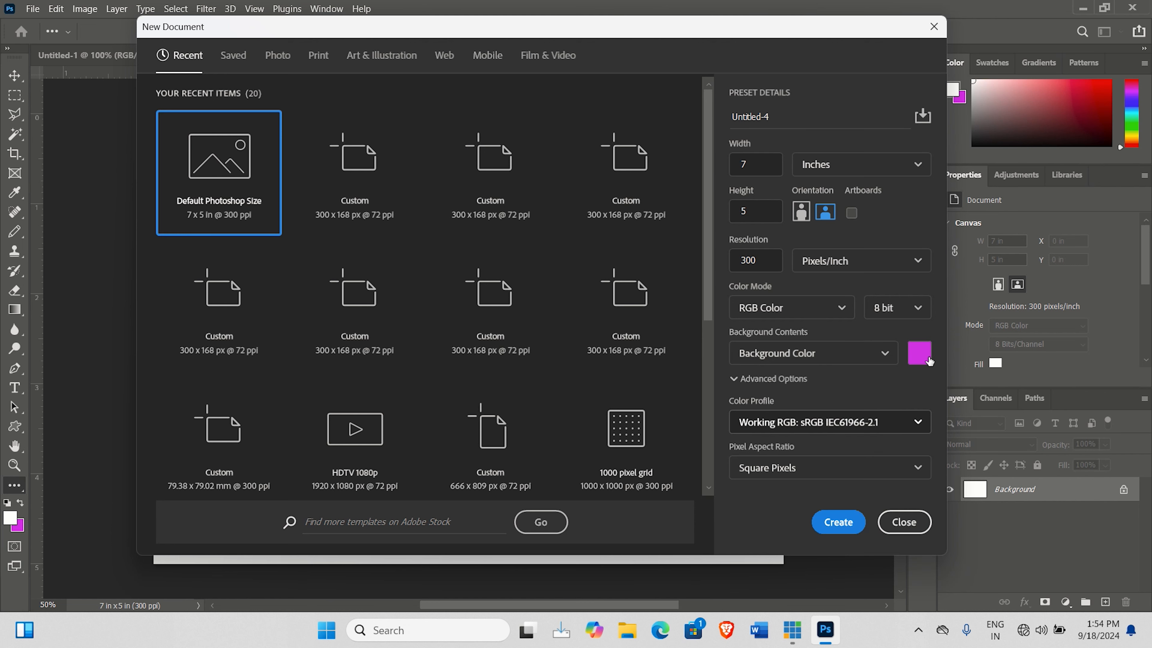
{"action": "left_click", "coordinate": [907, 518]}
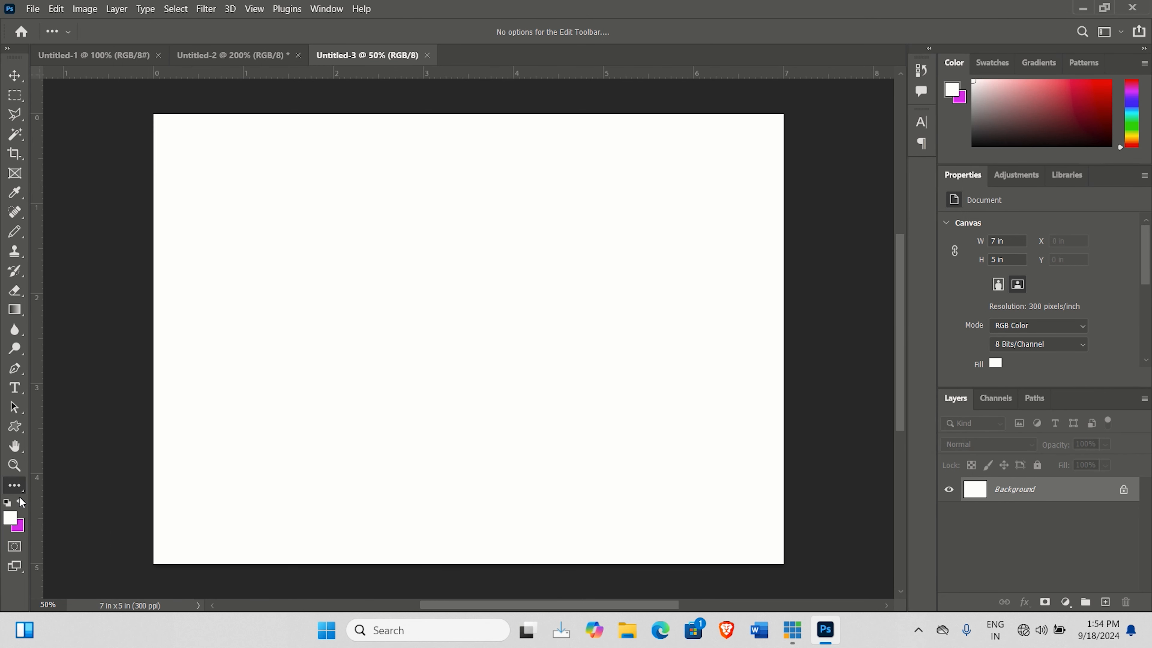
Swap the foreground and background colors and choose Background Color as the background contents of a new document
{"action": "left_click", "coordinate": [22, 502]}
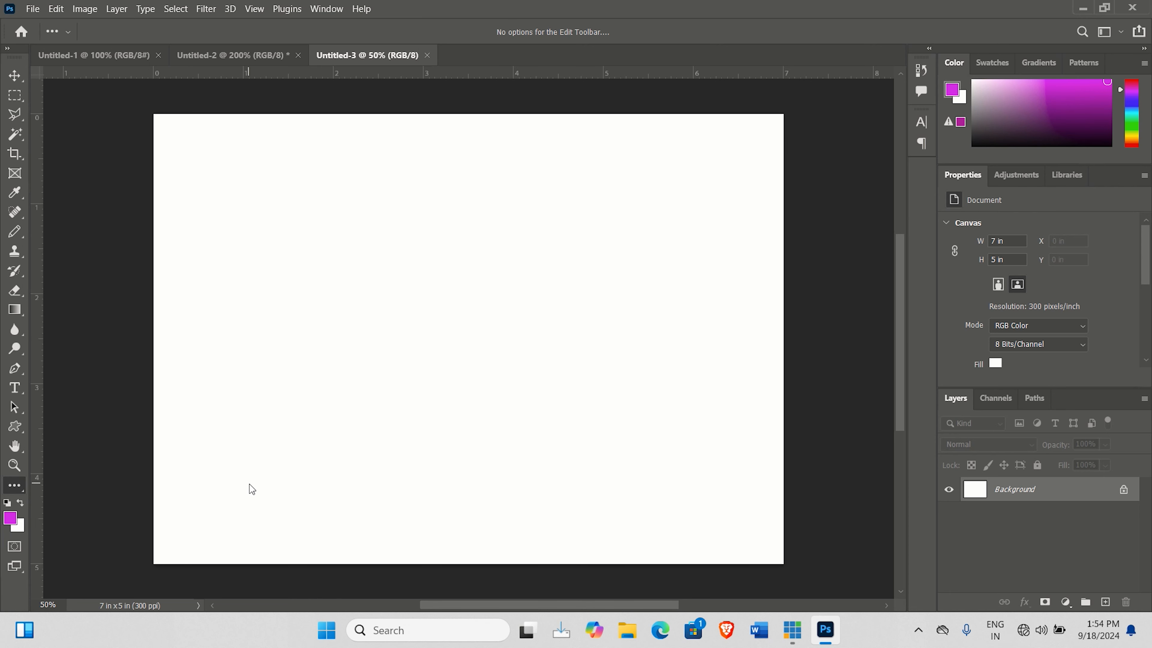
{"action": "key", "text": "ctrl+n"}
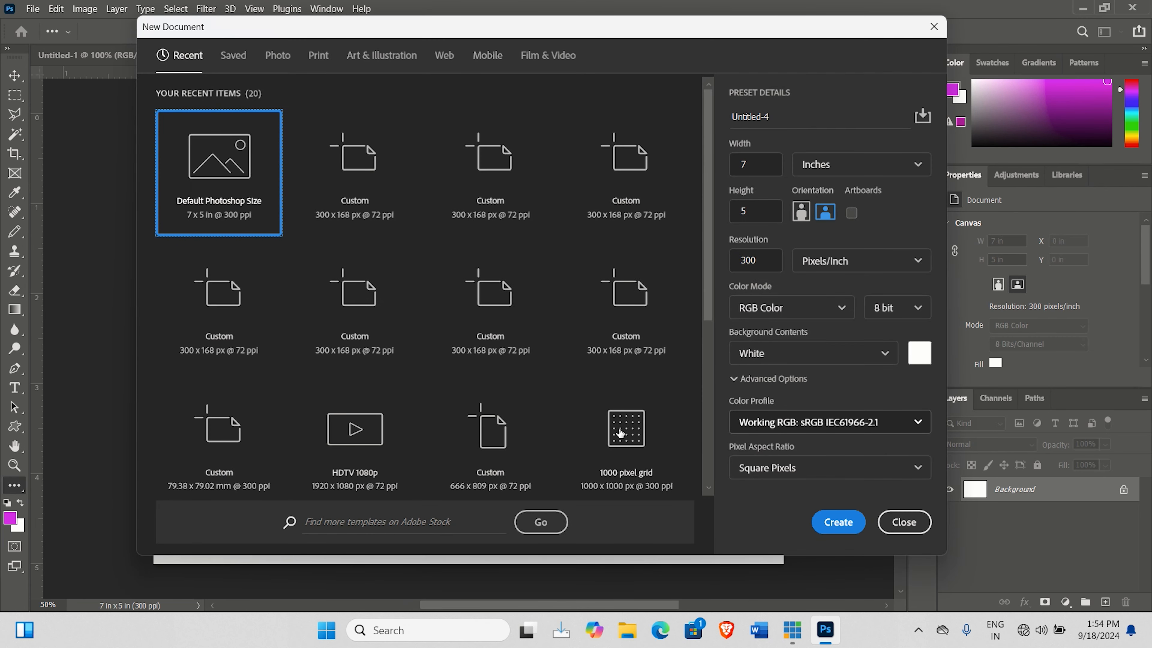
{"action": "left_click", "coordinate": [833, 361]}
{"action": "left_click", "coordinate": [812, 429]}
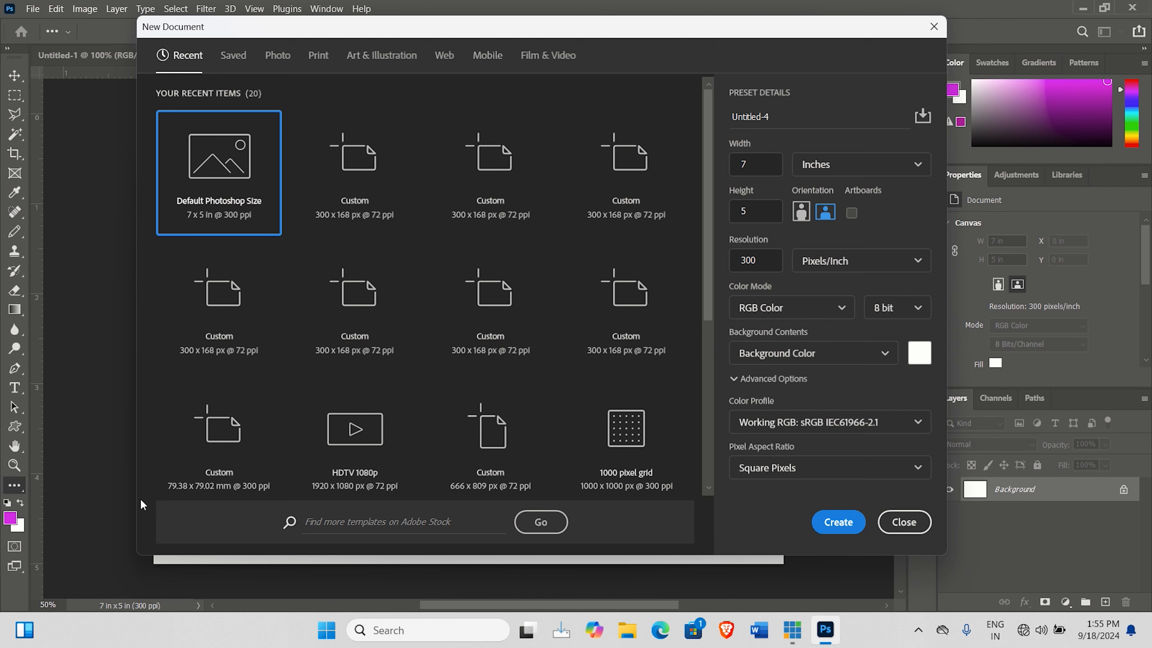
Set the background contents to Transparent and create the 7 x 5 inch, 300 ppi document
{"action": "left_click", "coordinate": [846, 352]}
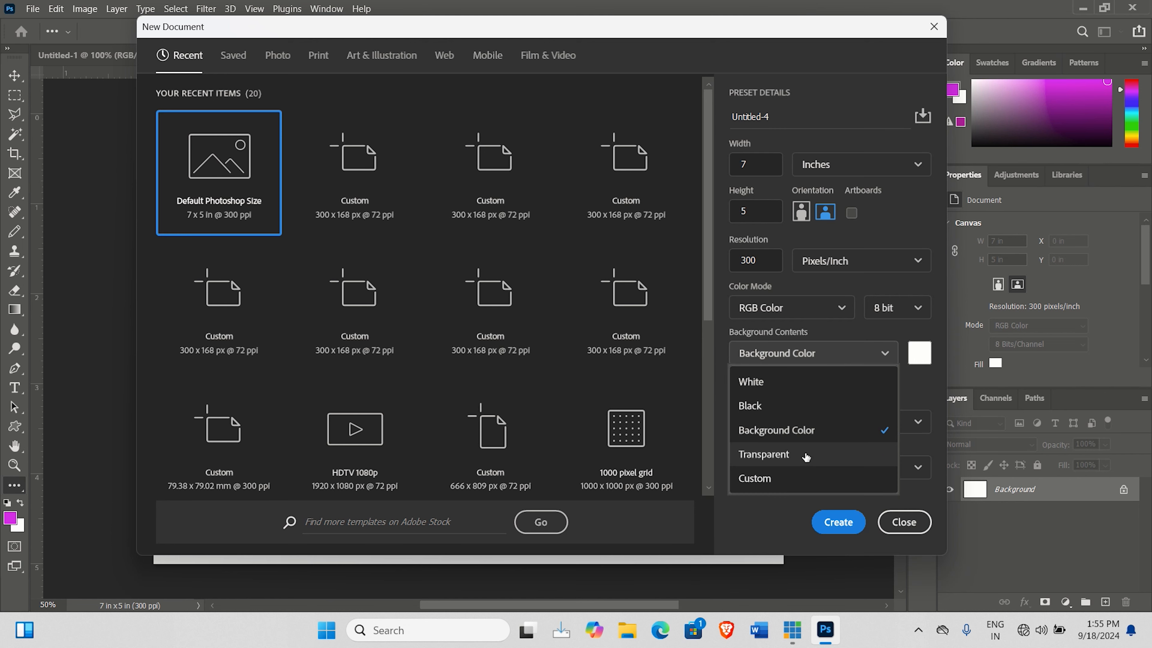
{"action": "left_click", "coordinate": [799, 458]}
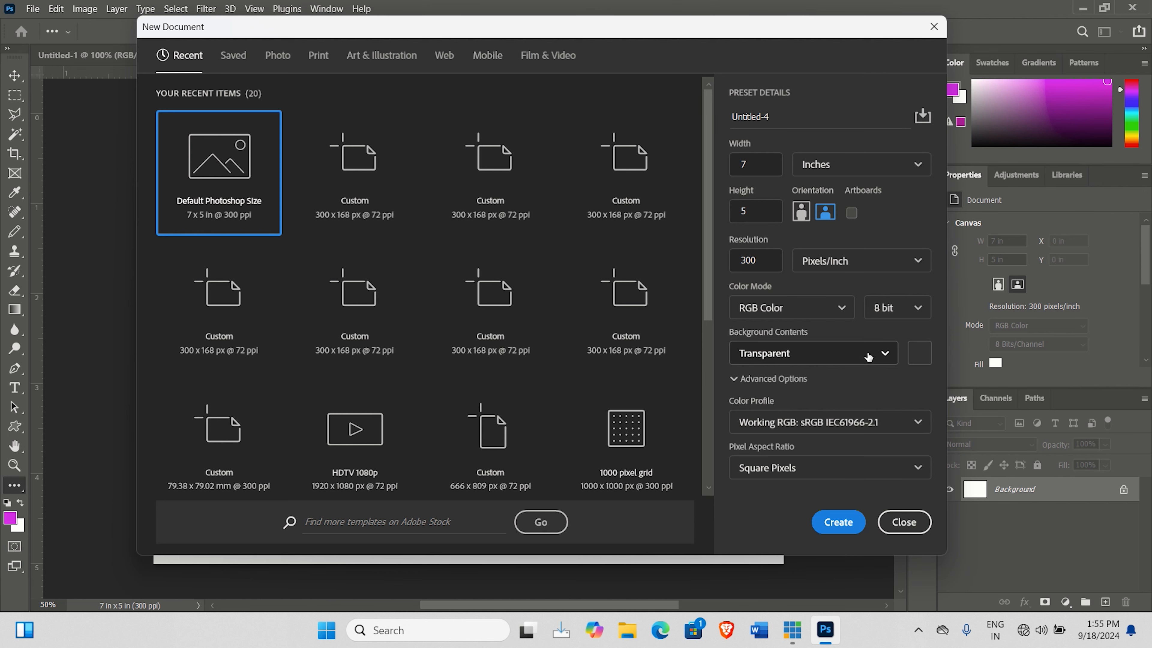
{"action": "left_click", "coordinate": [837, 523]}
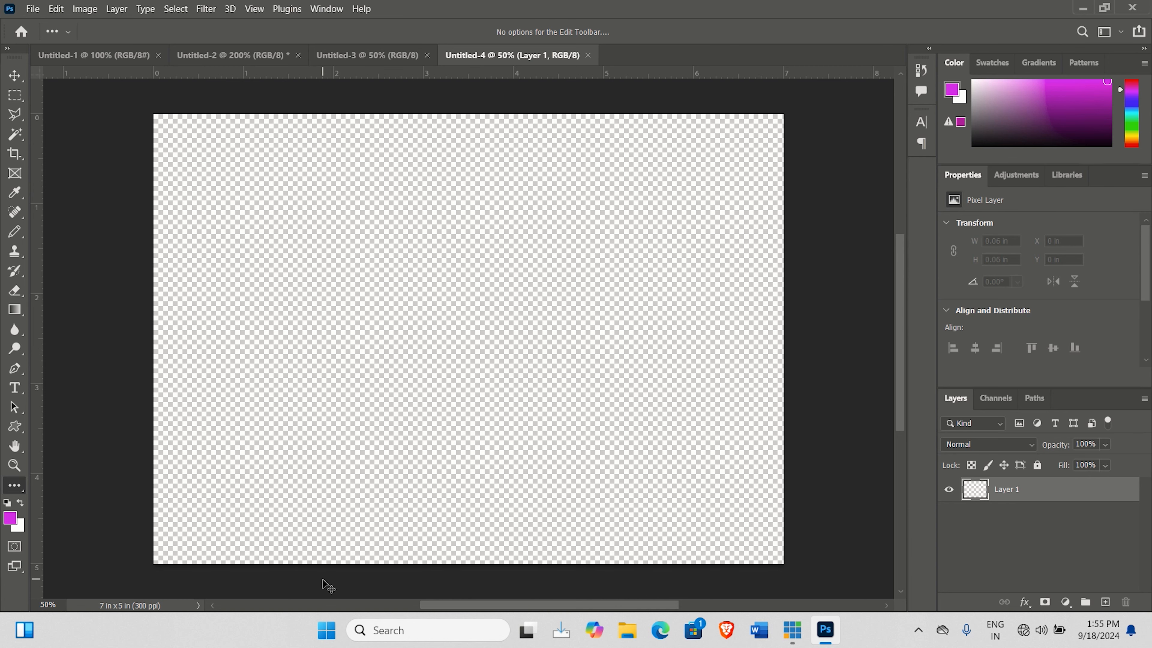
Create another 7 x 5 inch, 300 ppi document with a custom blue background of #091fee
{"action": "key", "text": "ctrl+n"}
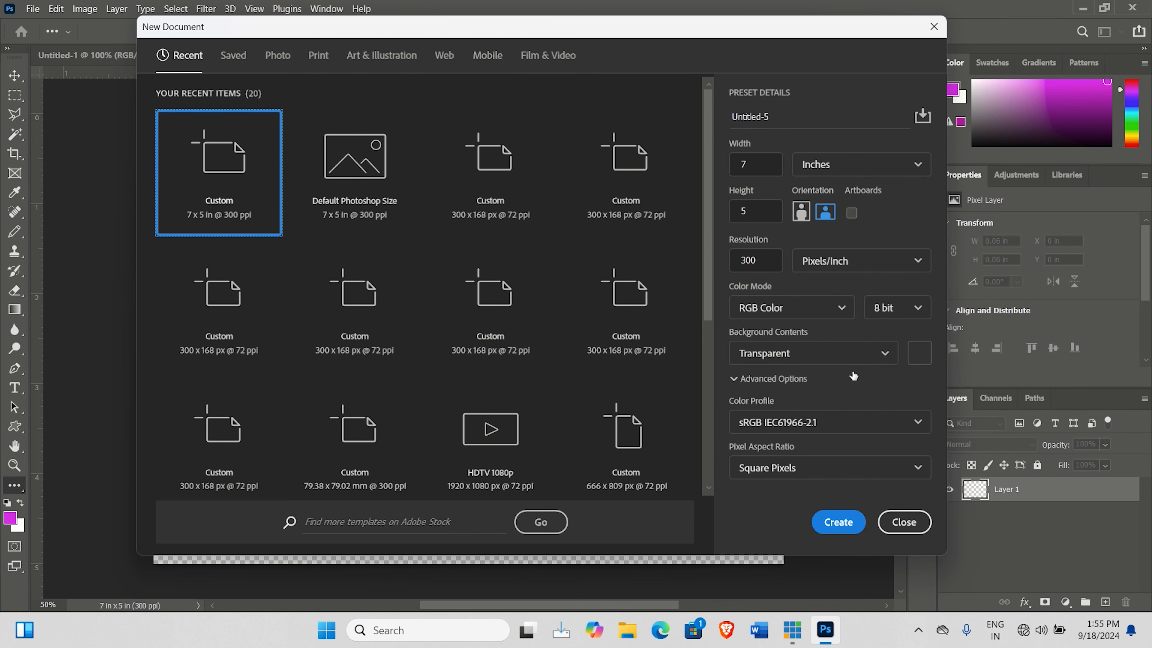
{"action": "left_click", "coordinate": [851, 357]}
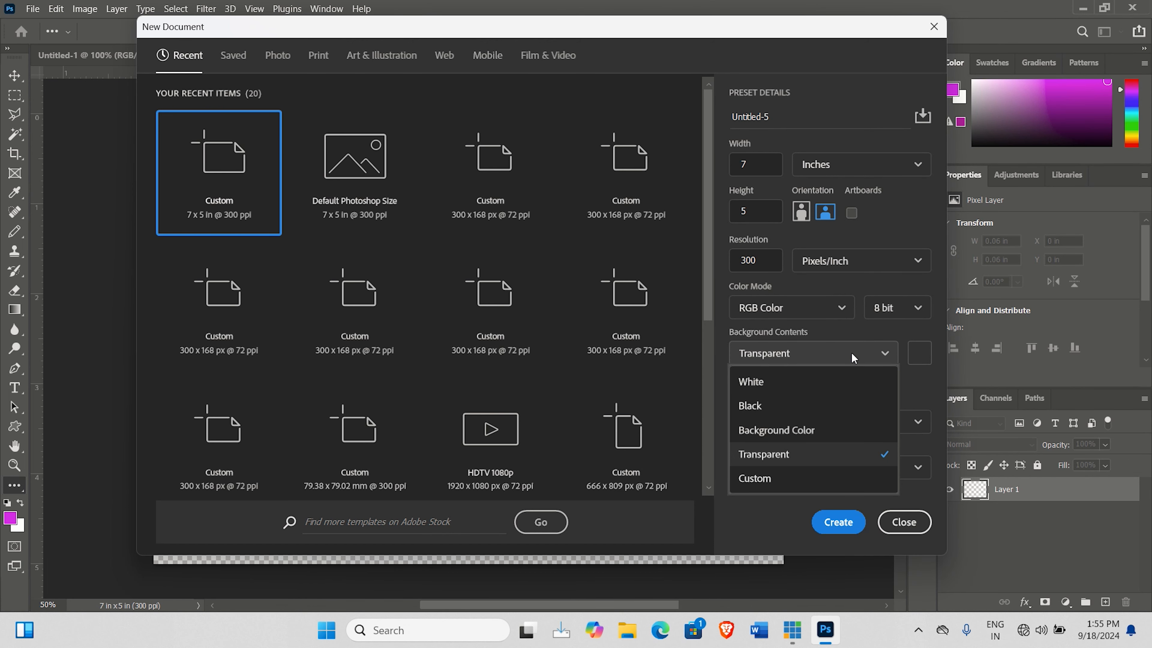
{"action": "left_click", "coordinate": [800, 480]}
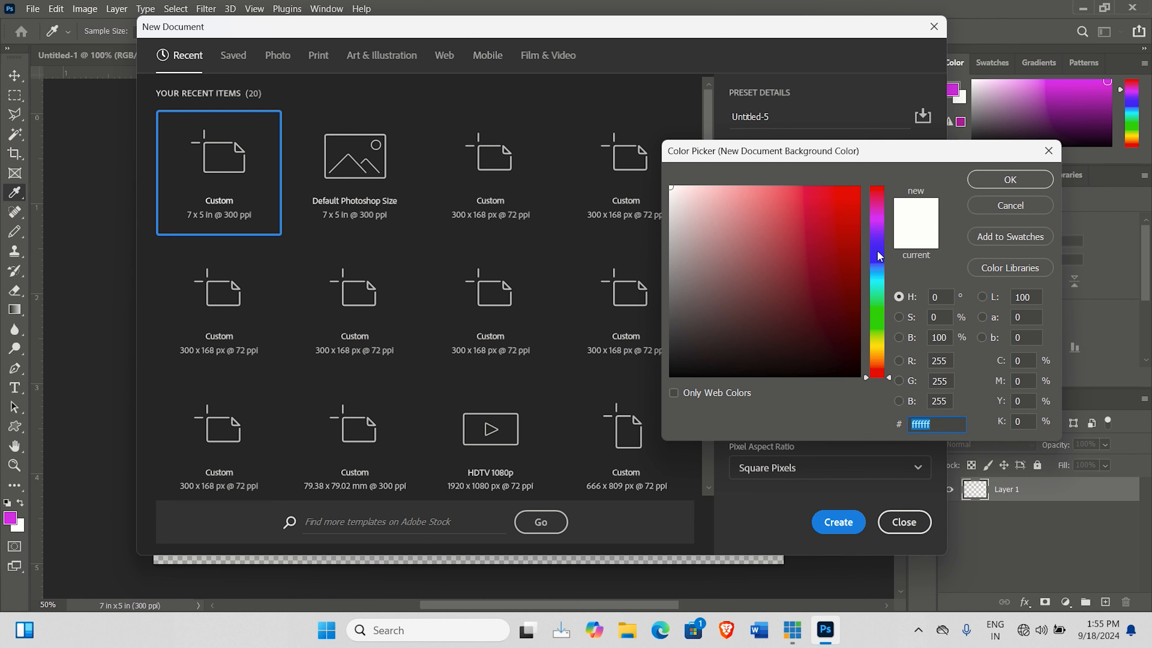
{"action": "left_click", "coordinate": [877, 253]}
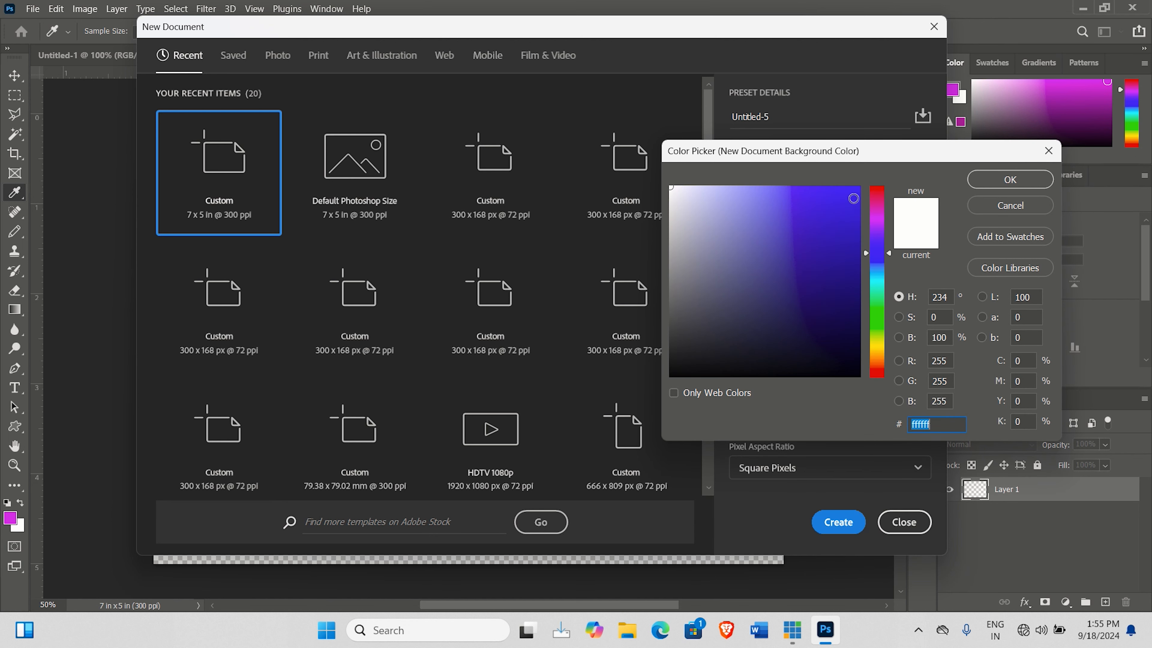
{"action": "left_click", "coordinate": [853, 198]}
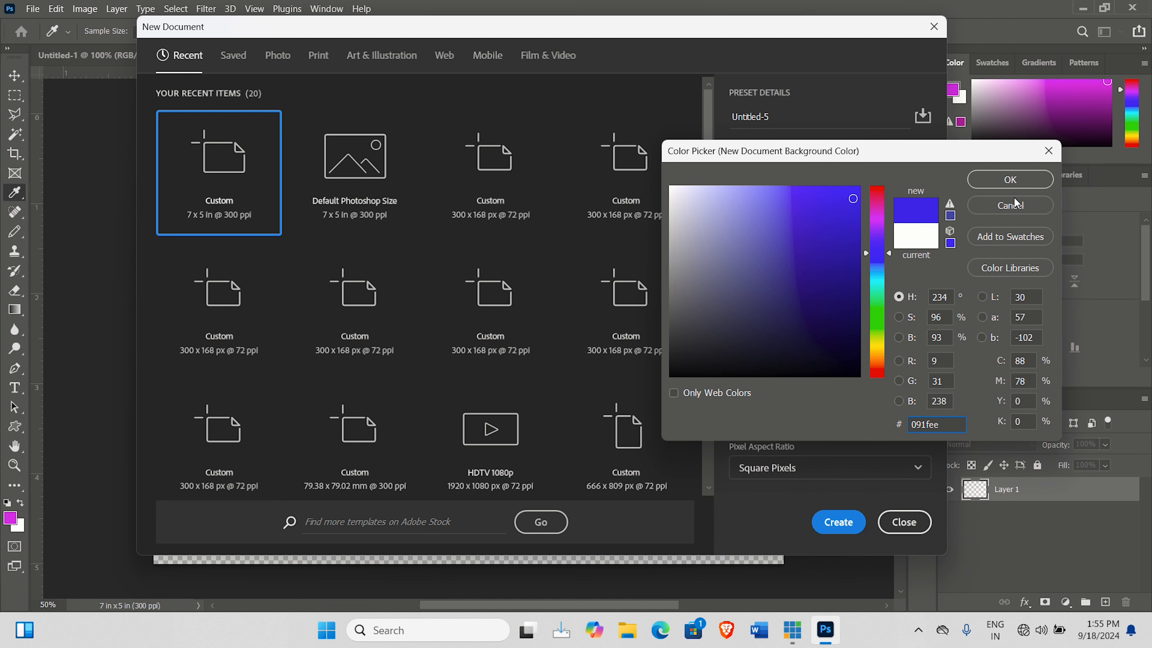
{"action": "left_click", "coordinate": [1009, 181]}
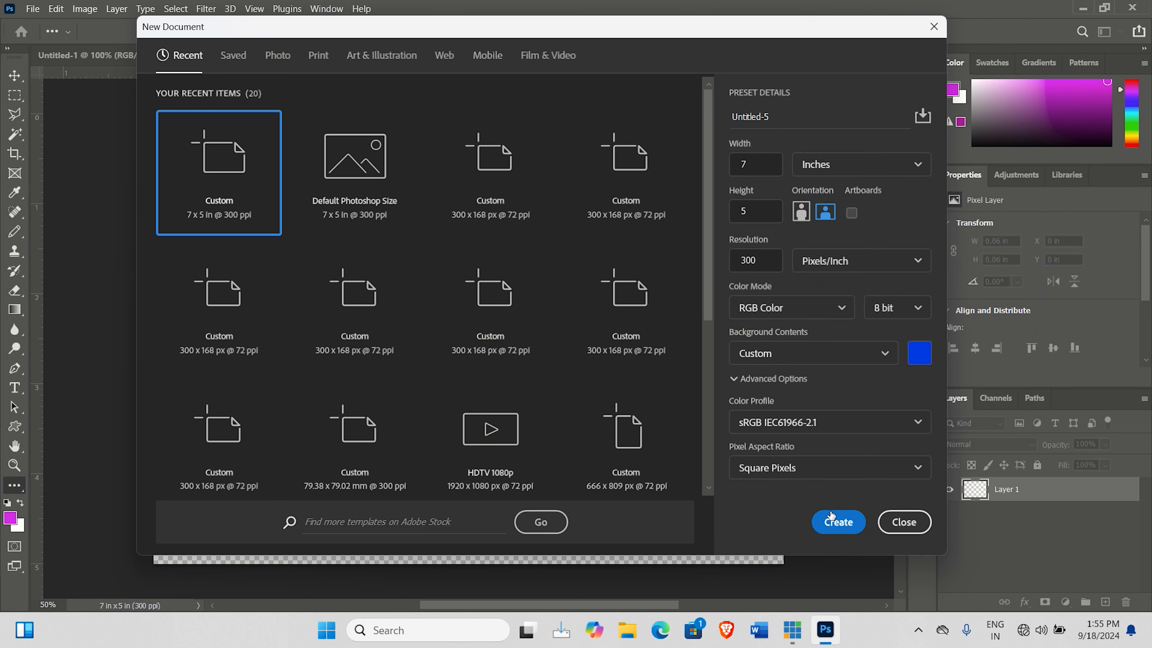
{"action": "left_click", "coordinate": [836, 520]}
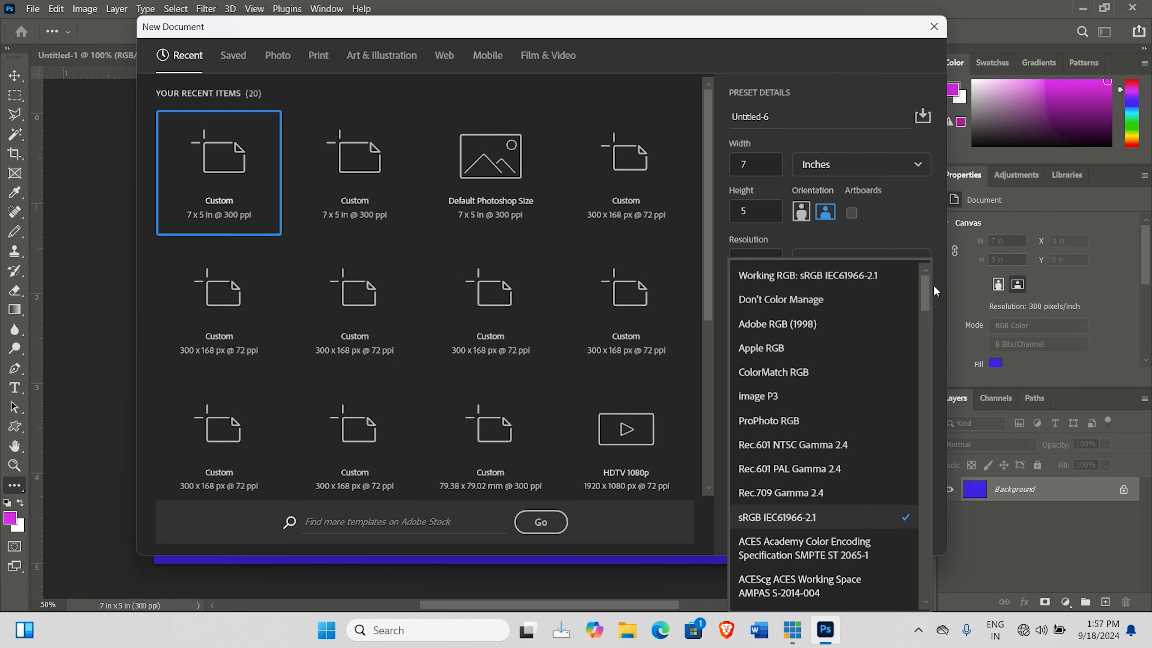
Set the color profile of the new document to Don't Color Manage
{"action": "left_click", "coordinate": [935, 236]}
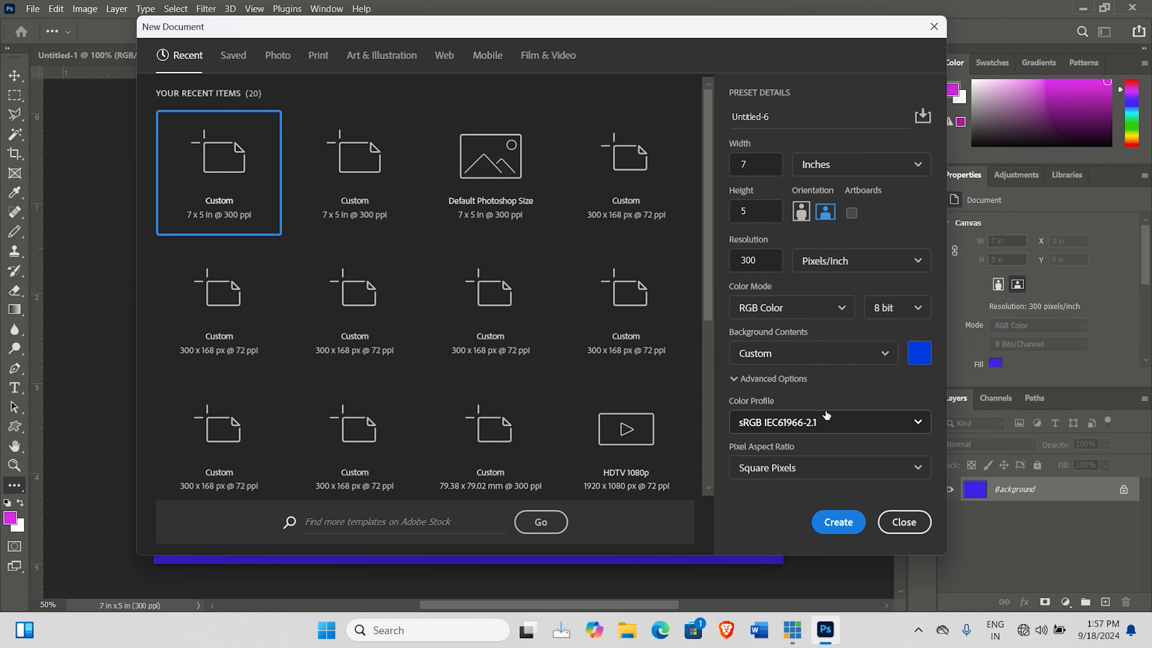
{"action": "left_click", "coordinate": [856, 424]}
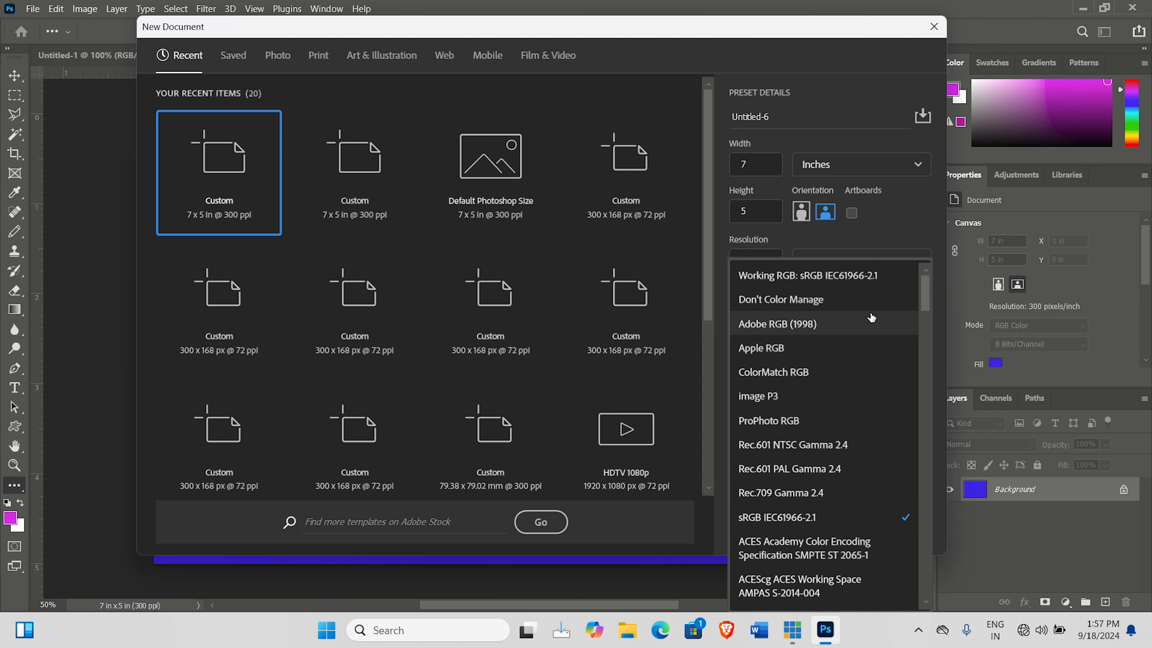
{"action": "left_click", "coordinate": [834, 304]}
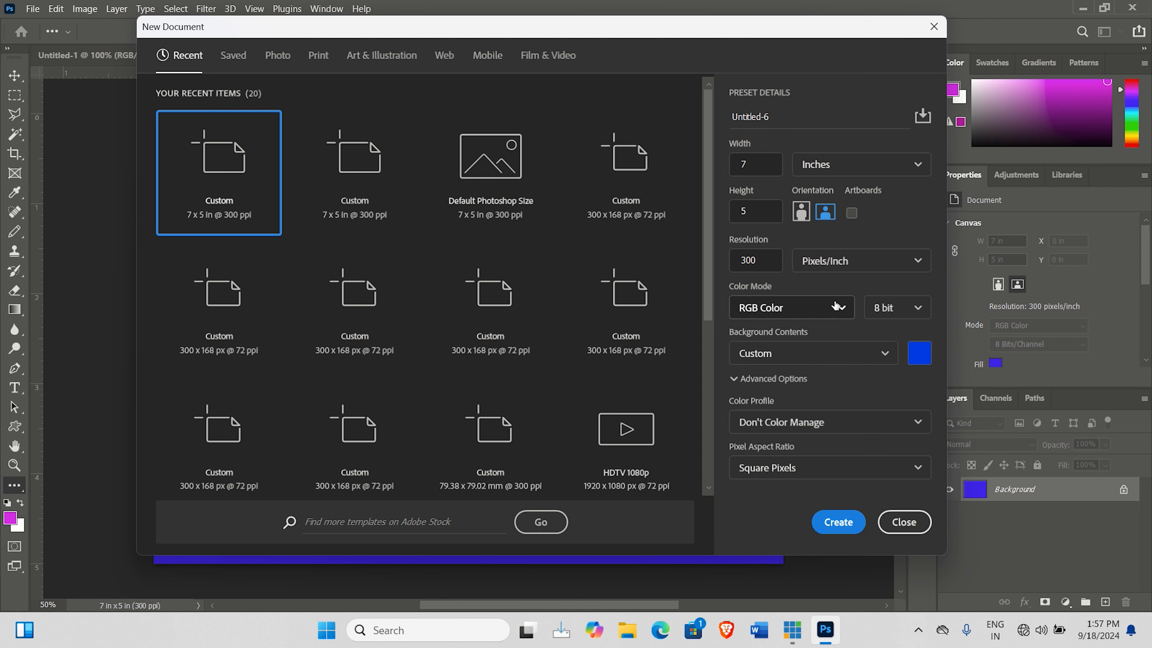
{"action": "left_click", "coordinate": [866, 424]}
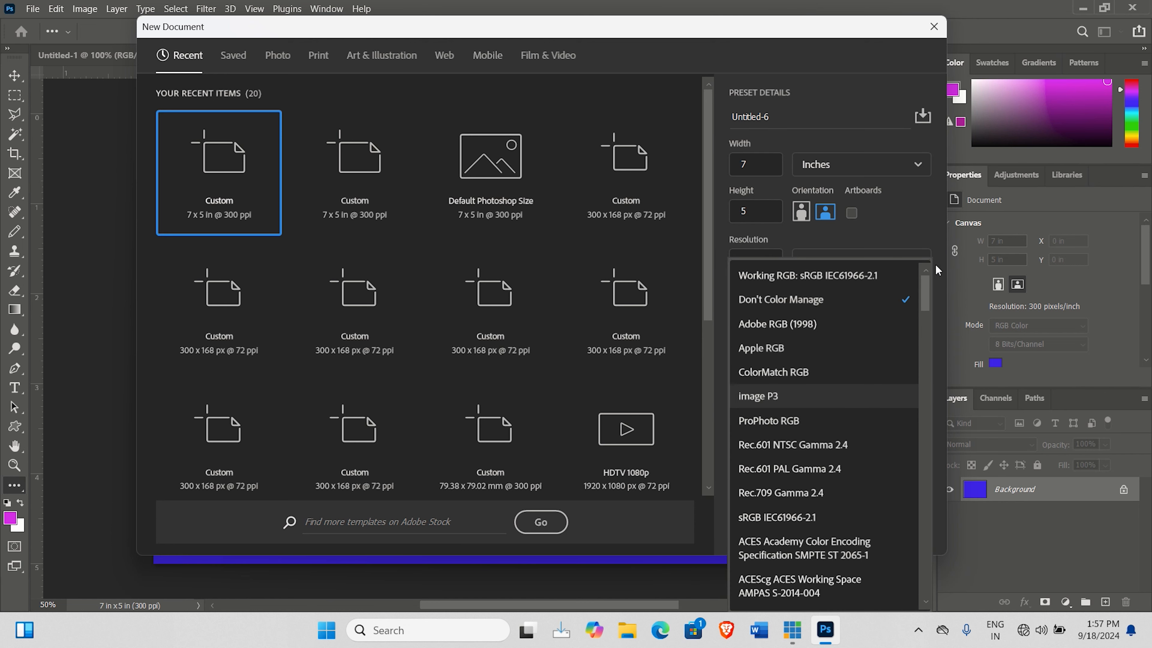
{"action": "left_click", "coordinate": [924, 226]}
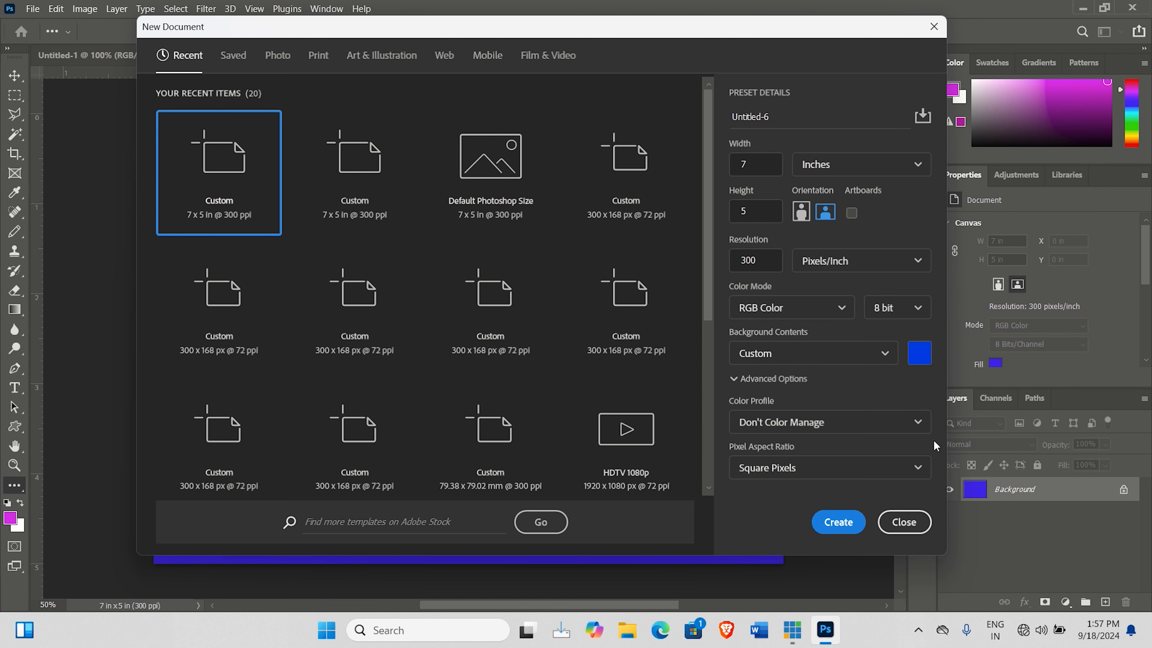
Examine the range of color profiles available for the new document, keeping the current choice
{"action": "left_click", "coordinate": [922, 424]}
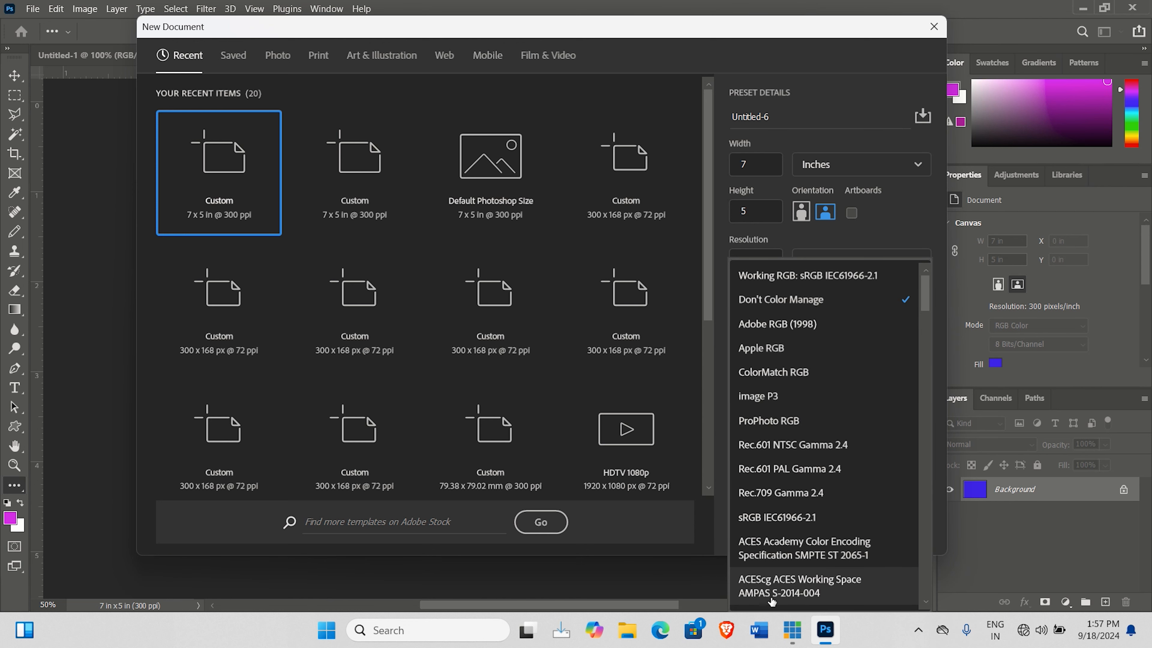
{"action": "scroll", "coordinate": [851, 509], "scroll_direction": "down", "scroll_amount": 15}
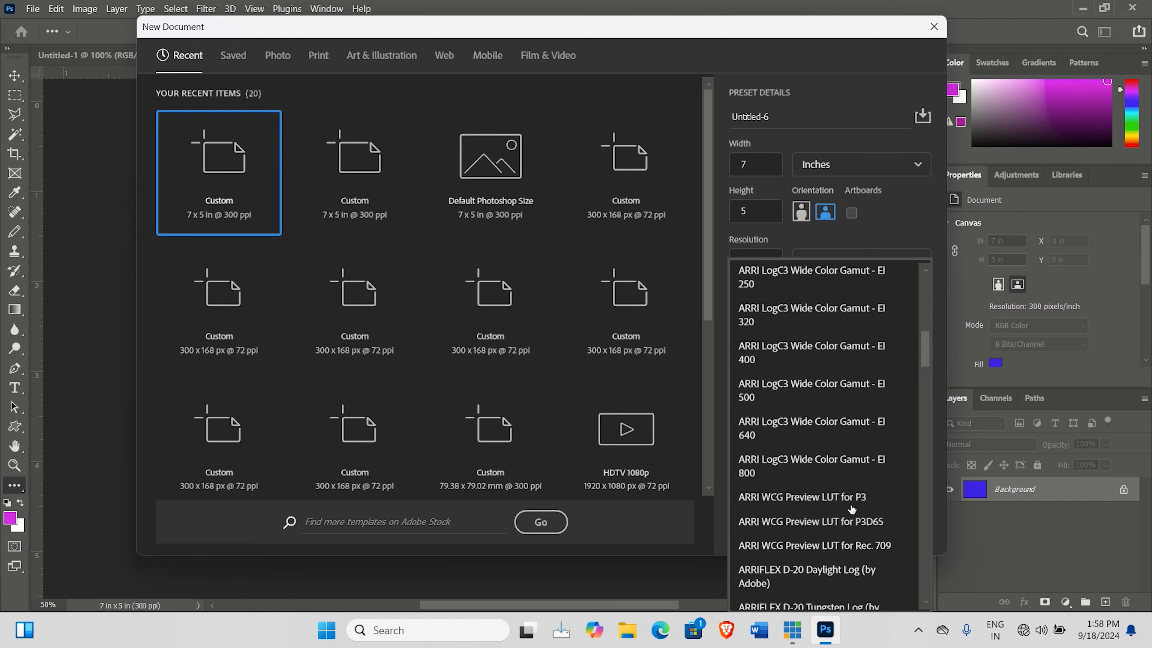
{"action": "scroll", "coordinate": [850, 502], "scroll_direction": "up", "scroll_amount": 5}
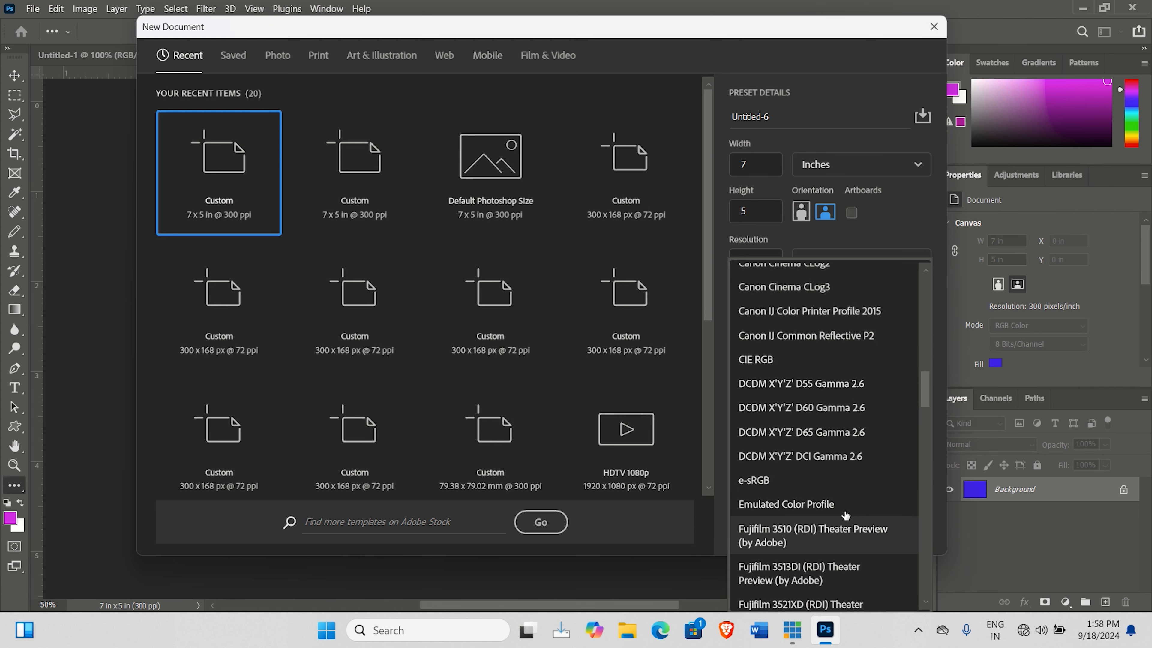
{"action": "scroll", "coordinate": [781, 376], "scroll_direction": "up", "scroll_amount": 5}
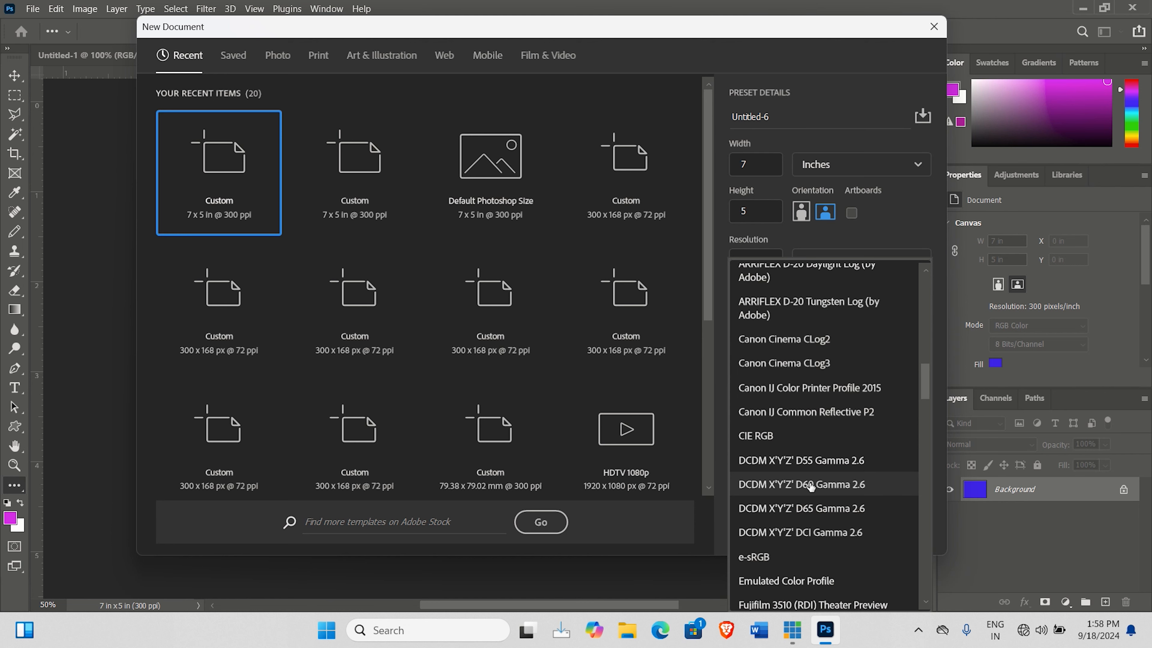
{"action": "scroll", "coordinate": [801, 486], "scroll_direction": "down", "scroll_amount": 6}
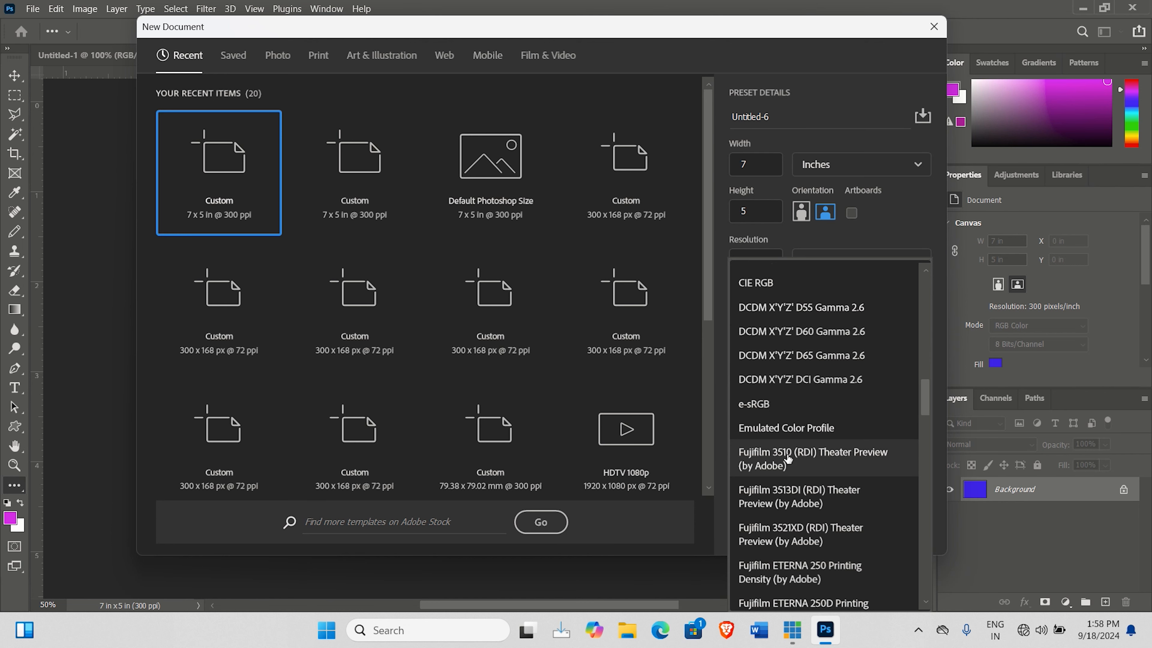
{"action": "scroll", "coordinate": [835, 469], "scroll_direction": "down", "scroll_amount": 5}
{"action": "scroll", "coordinate": [835, 472], "scroll_direction": "down", "scroll_amount": 7}
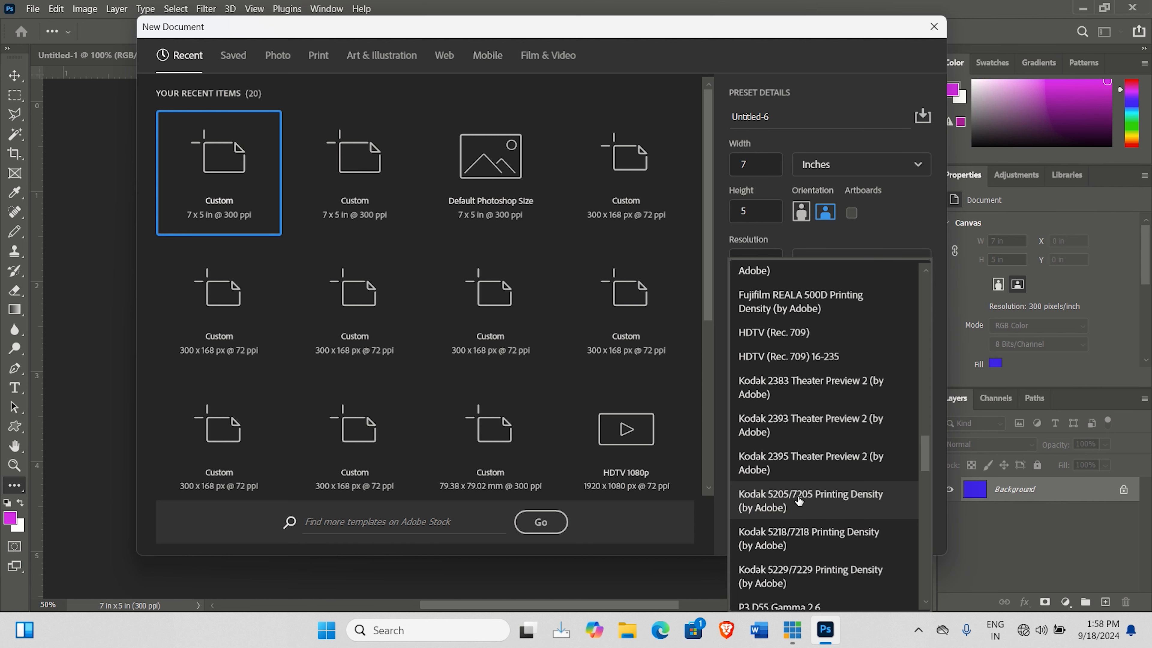
{"action": "scroll", "coordinate": [817, 522], "scroll_direction": "up", "scroll_amount": 1}
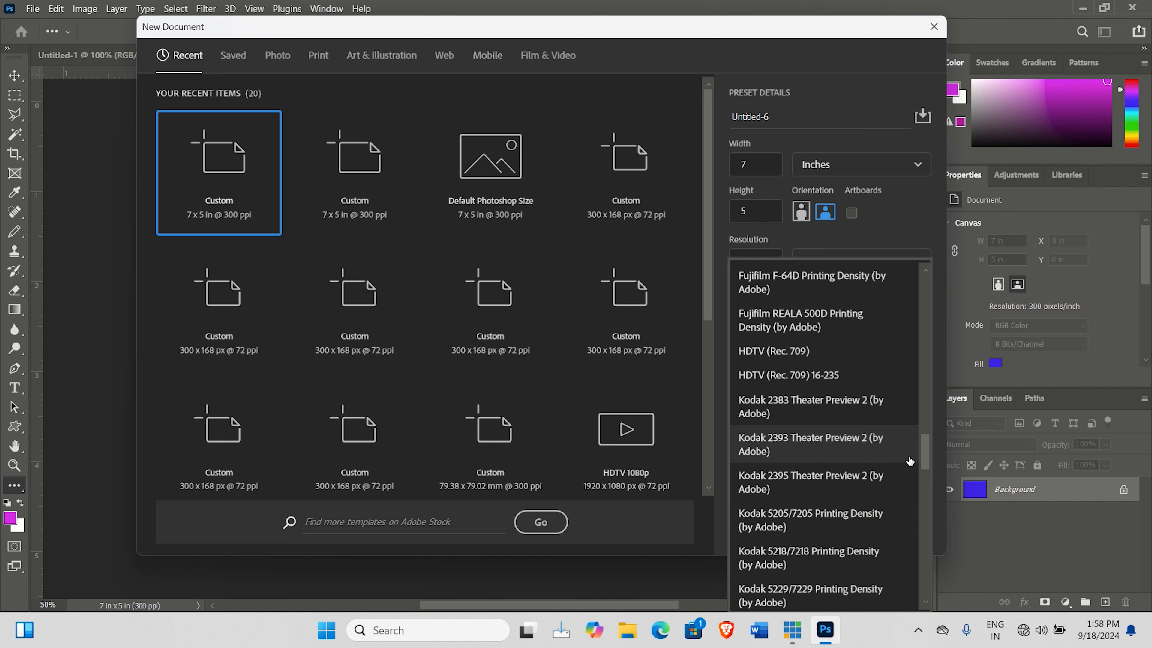
{"action": "left_click_drag", "start_coordinate": [925, 453], "coordinate": [950, 273]}
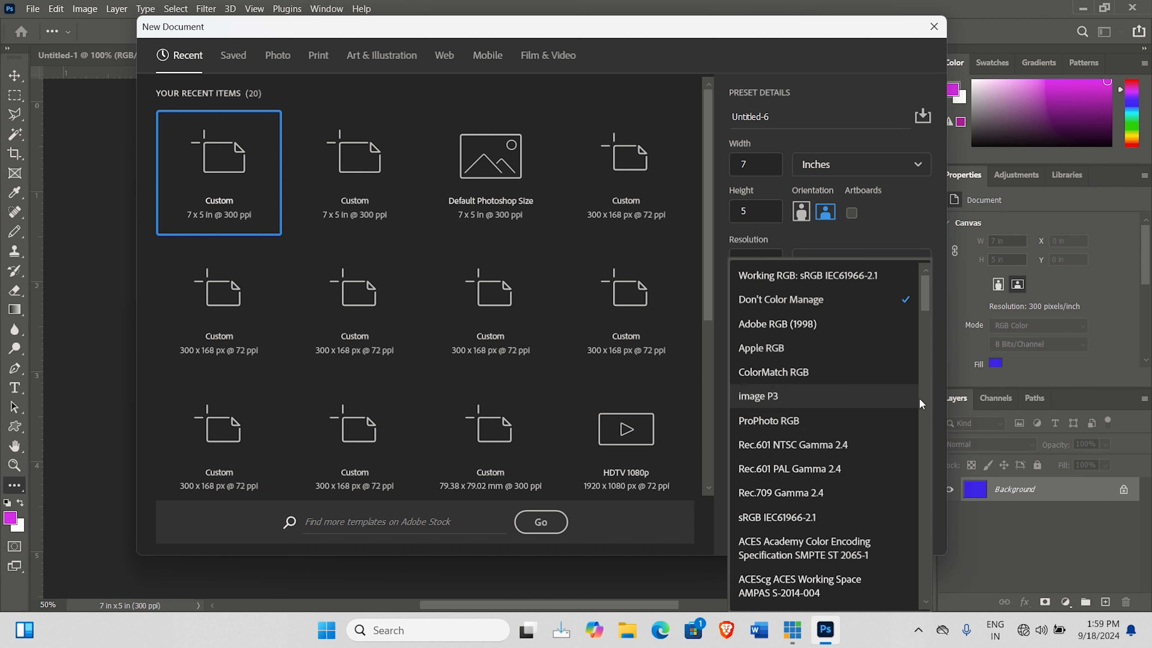
{"action": "left_click", "coordinate": [930, 227]}
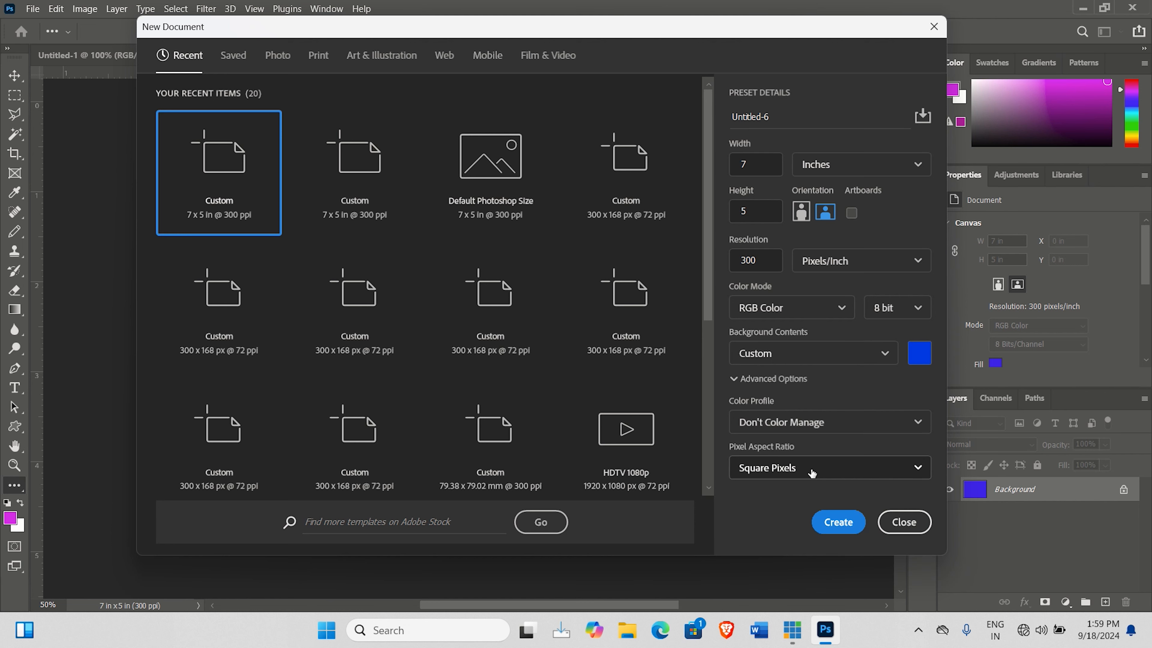
Create the 7 x 5 inch, 300 ppi document with the custom blue background, and swap the foreground and background colors
{"action": "left_click", "coordinate": [833, 522]}
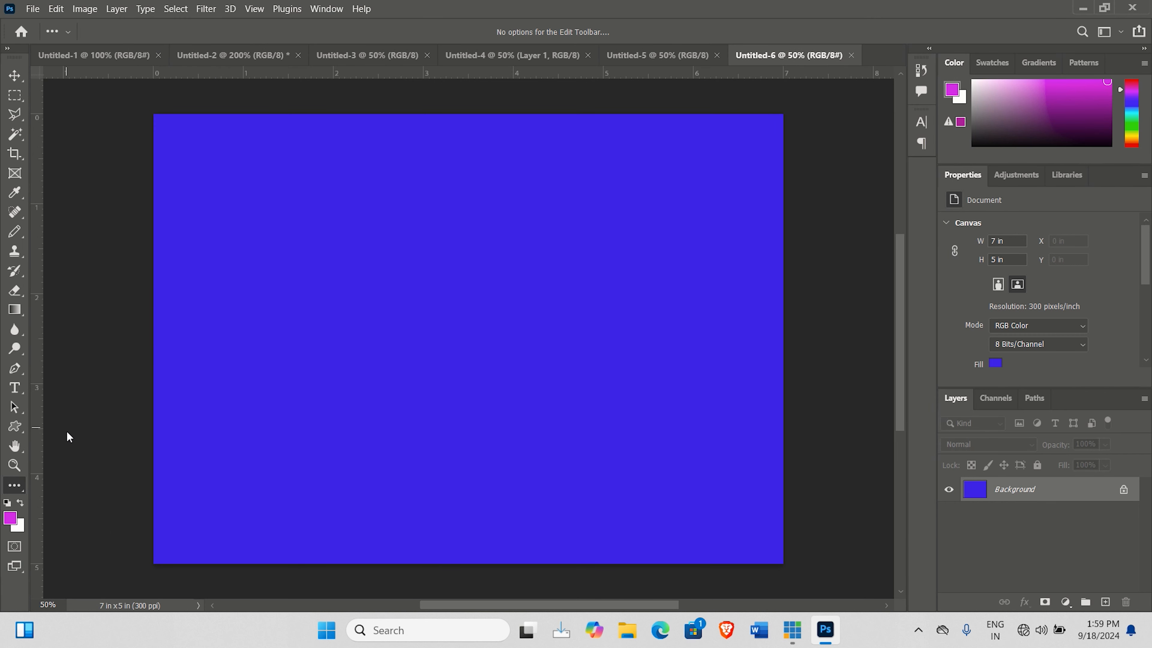
{"action": "left_click", "coordinate": [21, 501]}
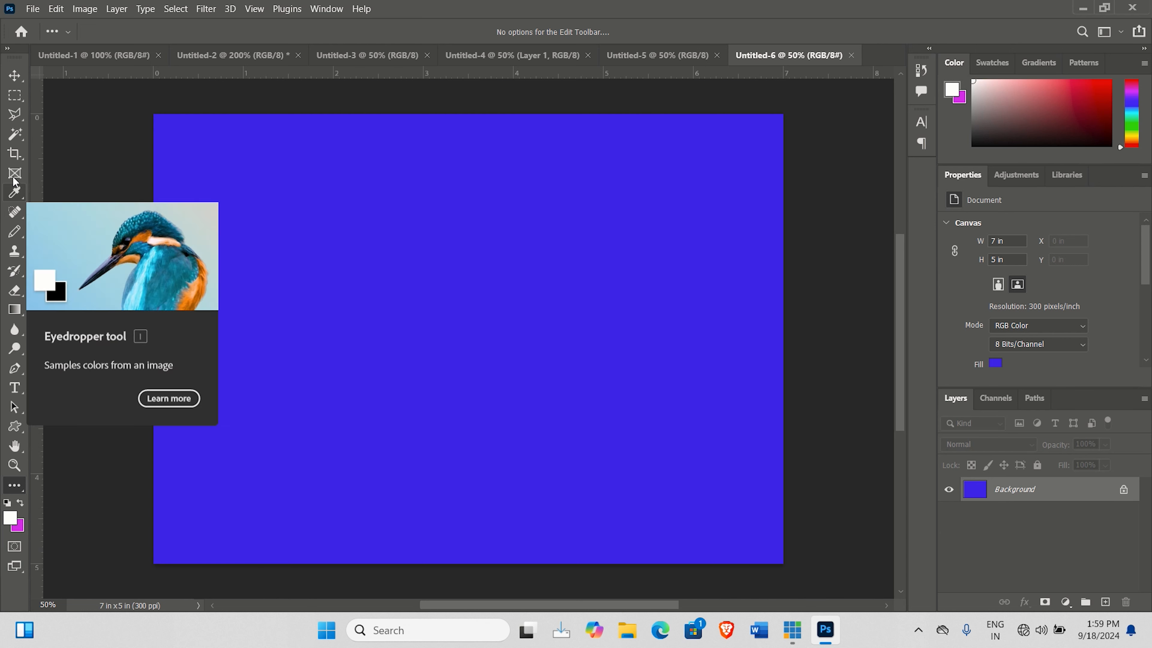
Paint a single white pixel on the blue canvas using the Pencil tool at size 1
{"action": "left_click_drag", "start_coordinate": [14, 235], "coordinate": [62, 233]}
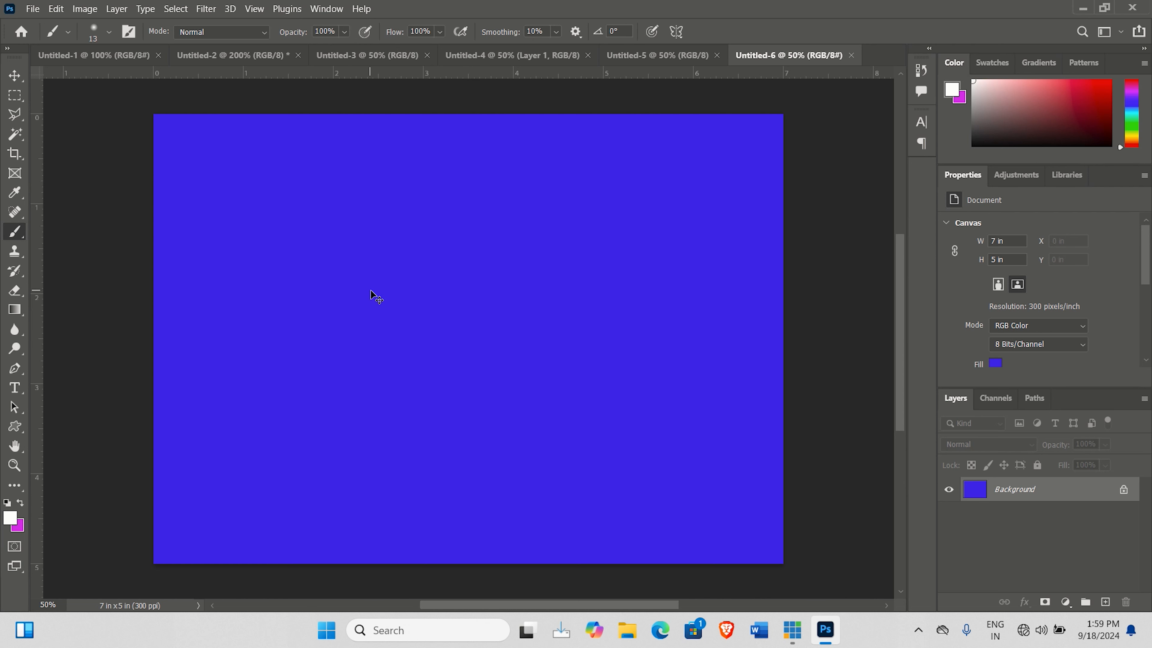
{"action": "key", "text": "ctrl+plus"}
{"action": "key", "text": "ctrl+plus"}
{"action": "key", "text": "ctrl+plus"}
{"action": "key", "text": "ctrl+plus"}
{"action": "key", "text": "ctrl+plus"}
{"action": "key", "text": "ctrl+plus"}
{"action": "key", "text": "ctrl+plus"}
{"action": "key", "text": "ctrl+plus"}
{"action": "key", "text": "ctrl+plus"}
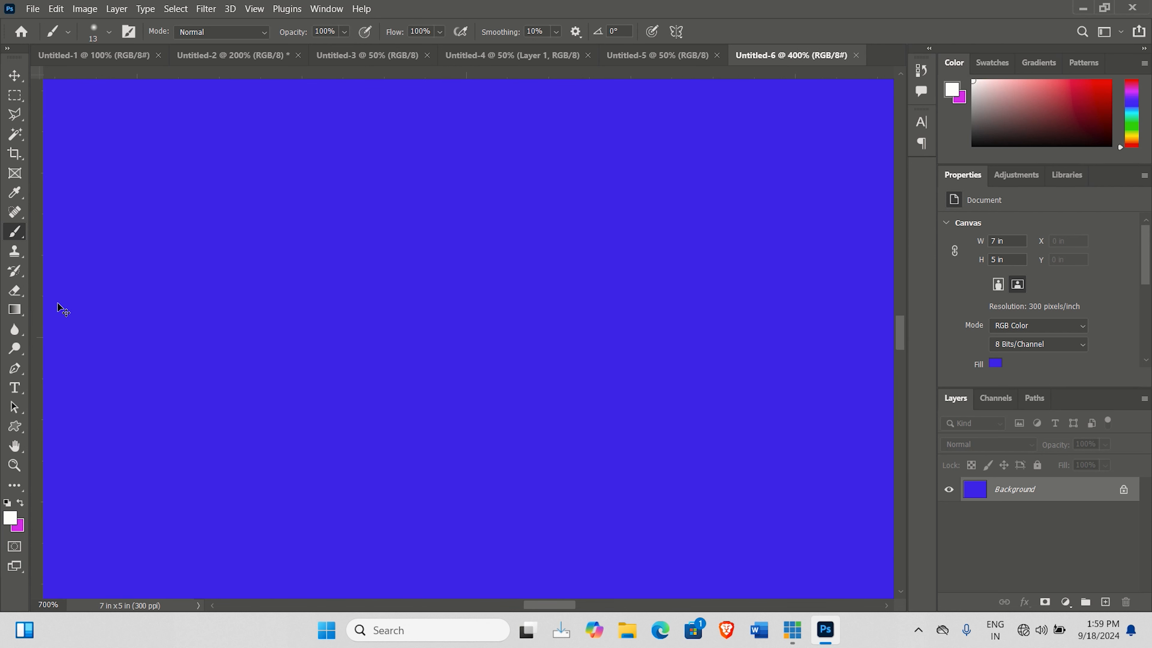
{"action": "right_click", "coordinate": [14, 233]}
{"action": "left_click", "coordinate": [58, 250]}
{"action": "left_click", "coordinate": [387, 301]}
{"action": "key", "text": "ctrl+plus"}
{"action": "key", "text": "ctrl+plus"}
{"action": "key", "text": "ctrl+plus"}
{"action": "key", "text": "ctrl+plus"}
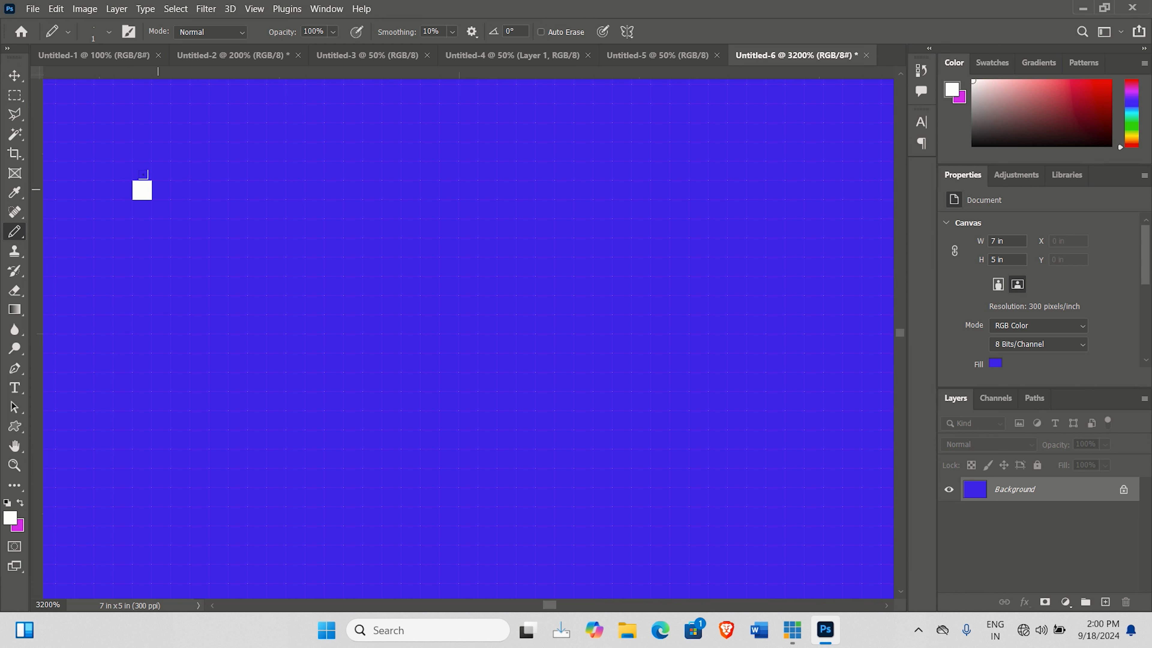
Paint four more white pixels on the canvas: one adjoining the first, two stacked diagonally below, and one apart from them
{"action": "left_click", "coordinate": [162, 189]}
{"action": "left_click", "coordinate": [199, 228]}
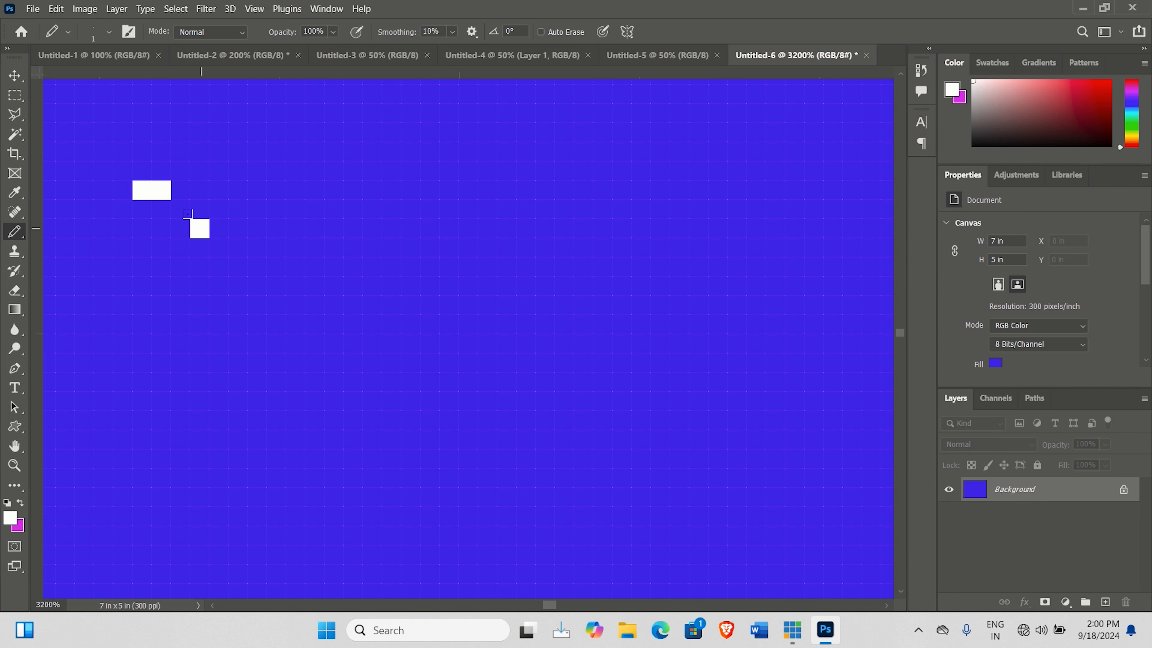
{"action": "left_click", "coordinate": [200, 248]}
{"action": "left_click", "coordinate": [296, 247]}
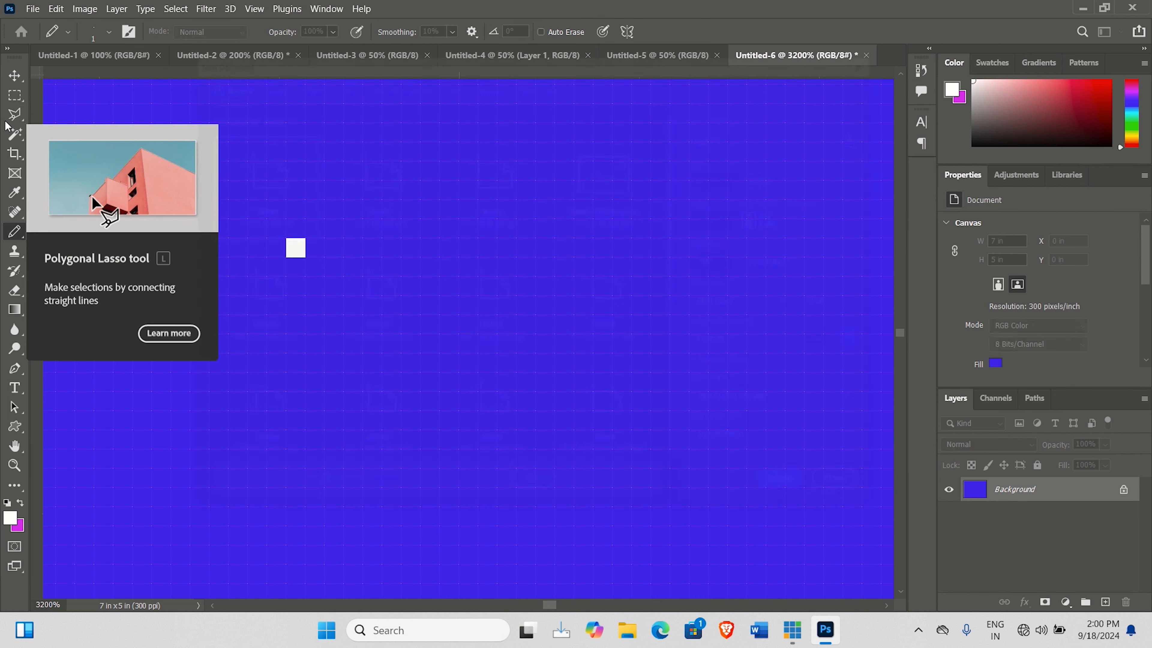
Start another new document and examine the pixel aspect ratio options, keeping Square Pixels
{"action": "key", "text": "ctrl+n"}
{"action": "left_click", "coordinate": [831, 471]}
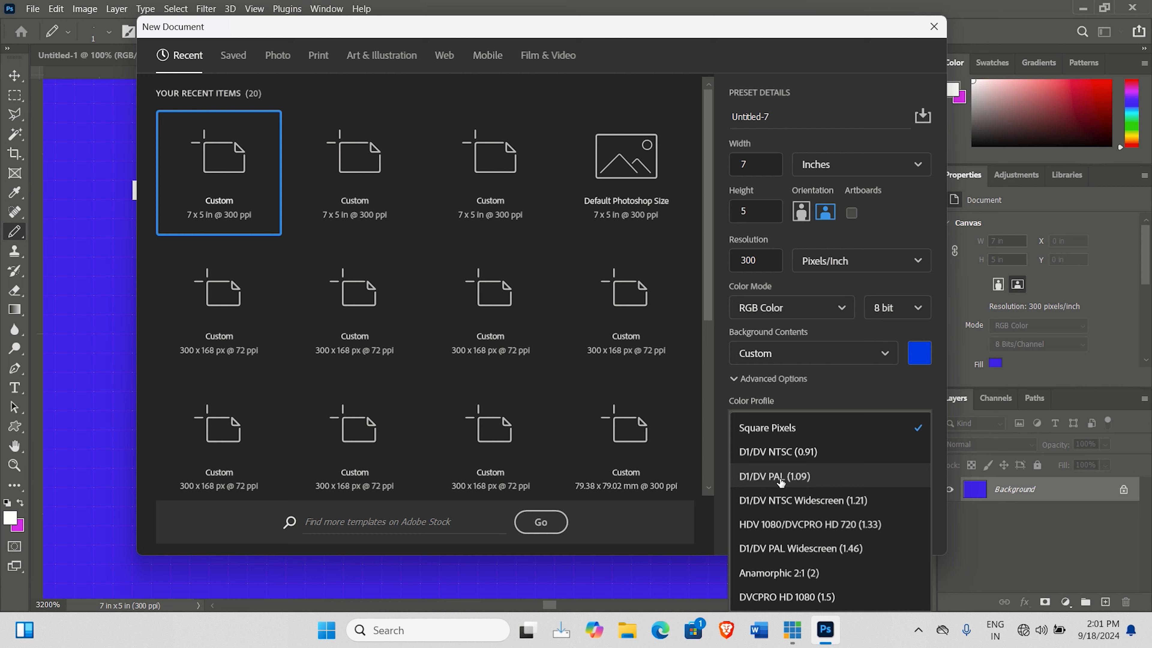
{"action": "left_click", "coordinate": [835, 397]}
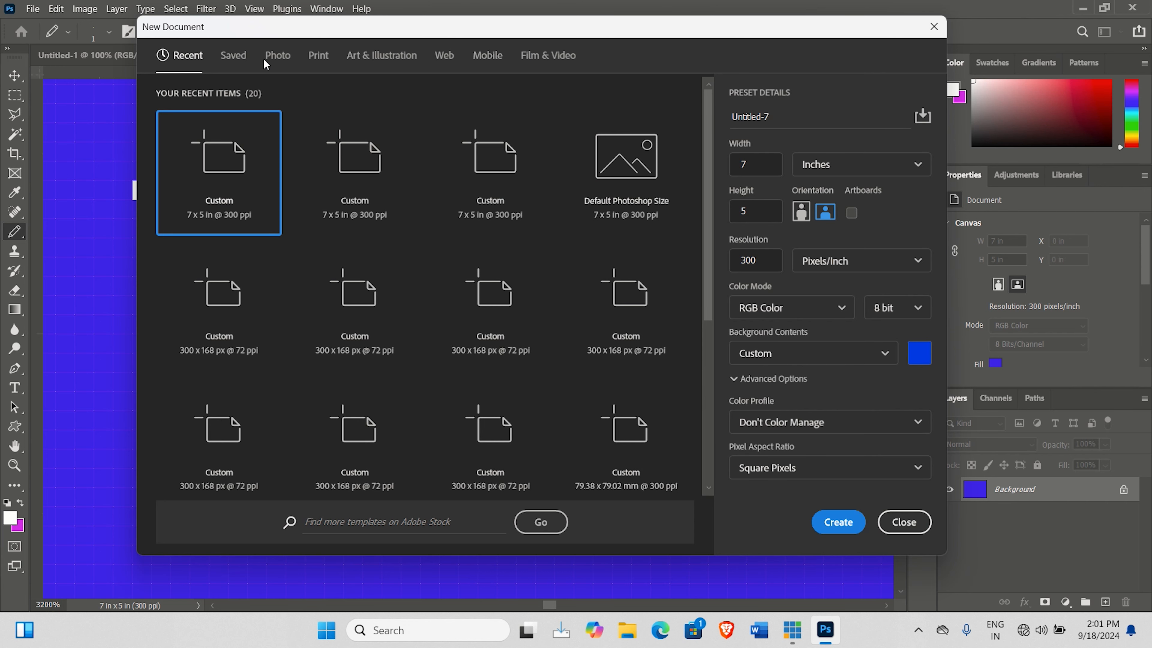
Review the Photo, Print, Art & Illustration and Web document presets, selecting the A4 print preset to see its settings
{"action": "left_click", "coordinate": [276, 60]}
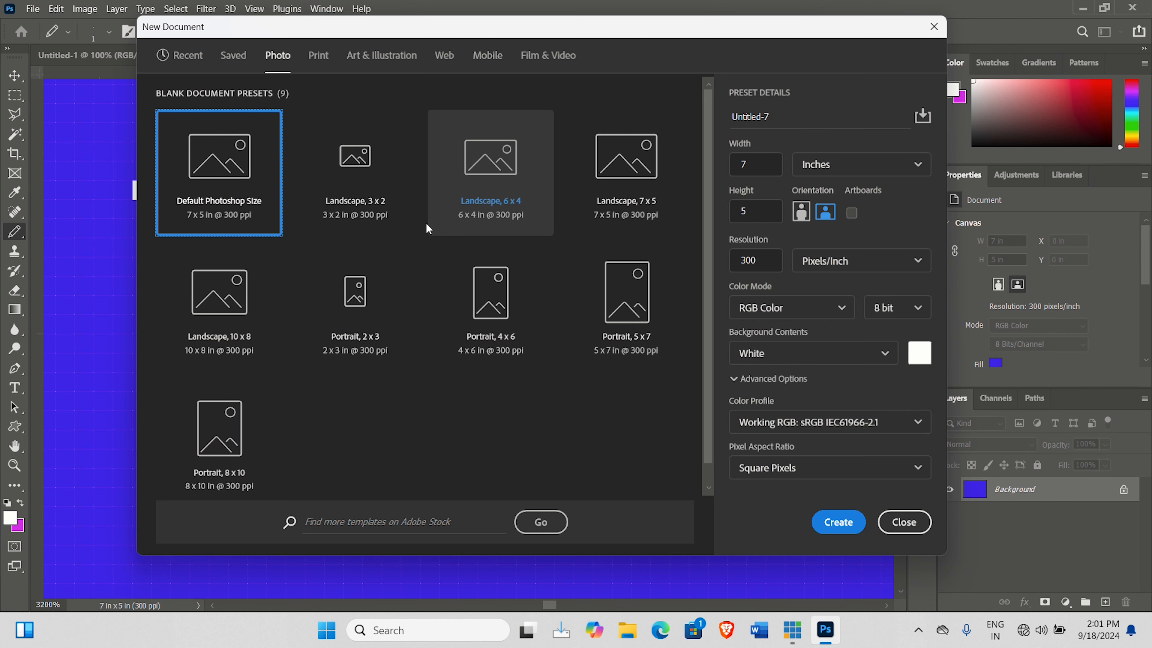
{"action": "left_click", "coordinate": [318, 56]}
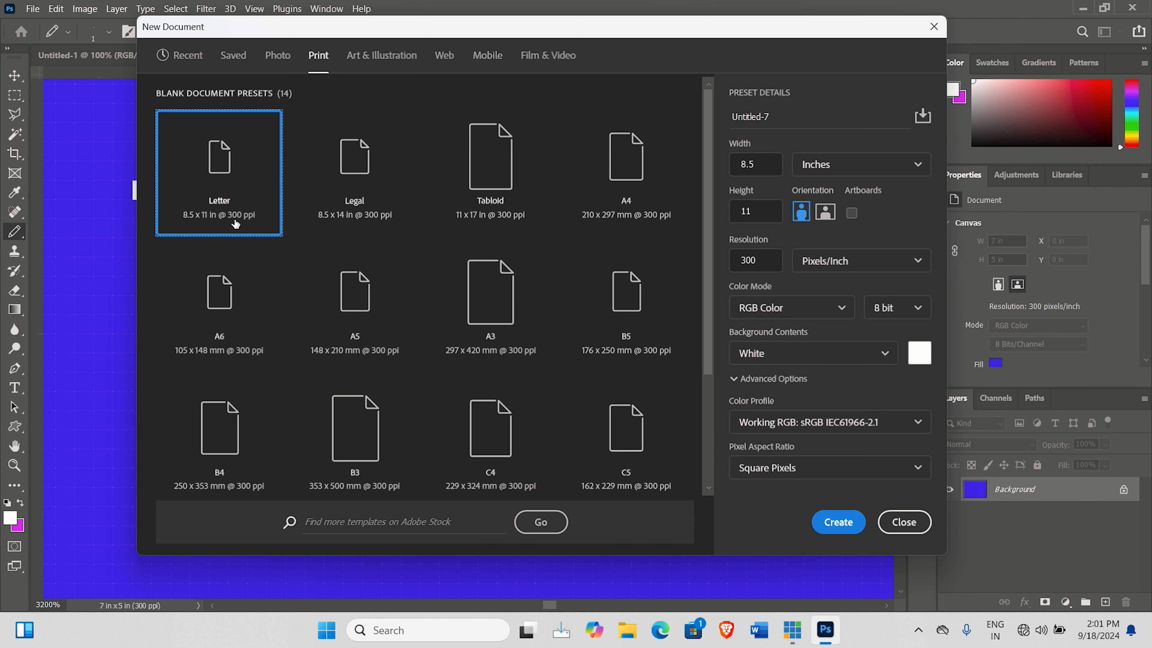
{"action": "left_click", "coordinate": [605, 182]}
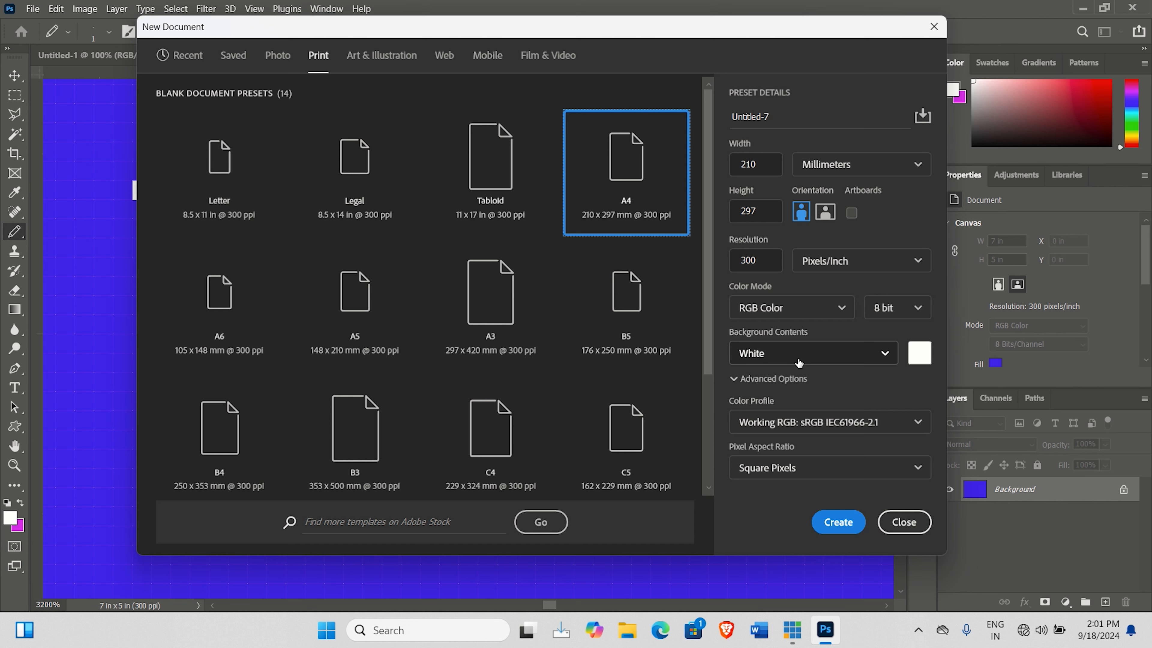
{"action": "left_click", "coordinate": [390, 64]}
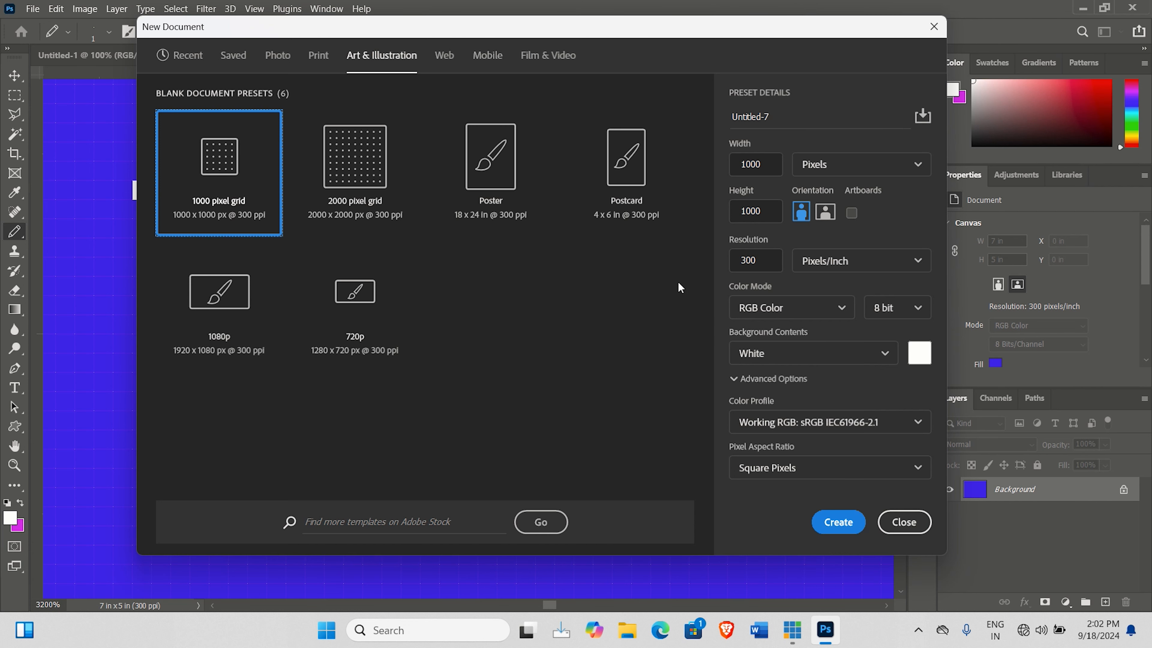
{"action": "left_click", "coordinate": [443, 57]}
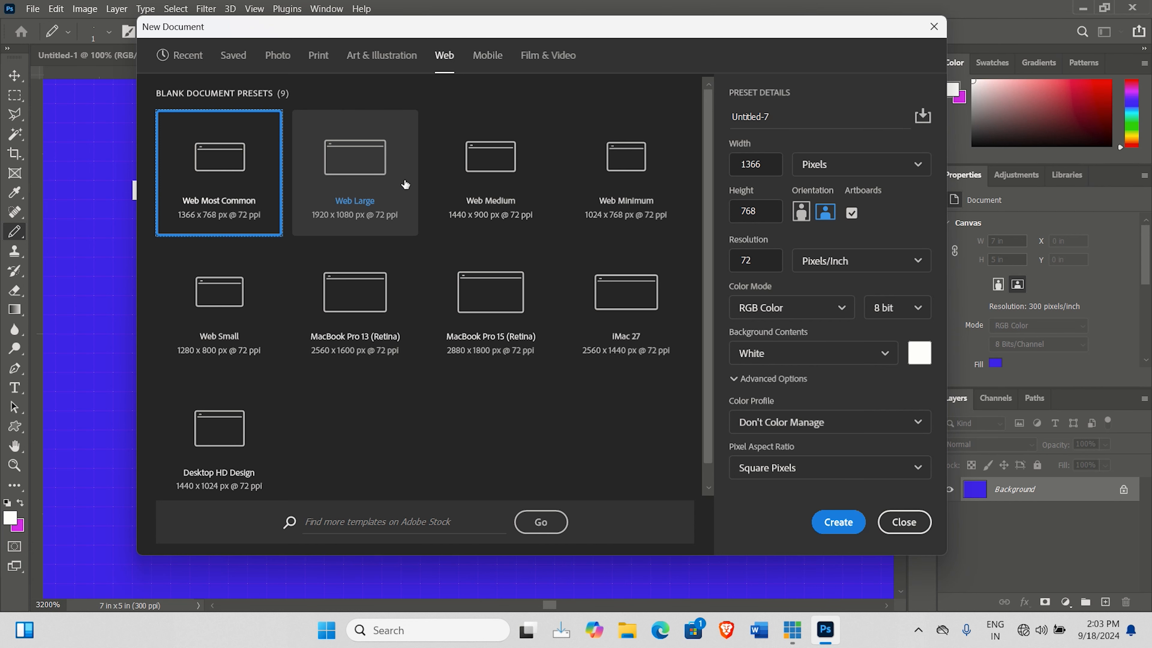
Review the Mobile document presets, selecting the Android 1080p preset to see its settings
{"action": "left_click", "coordinate": [488, 56]}
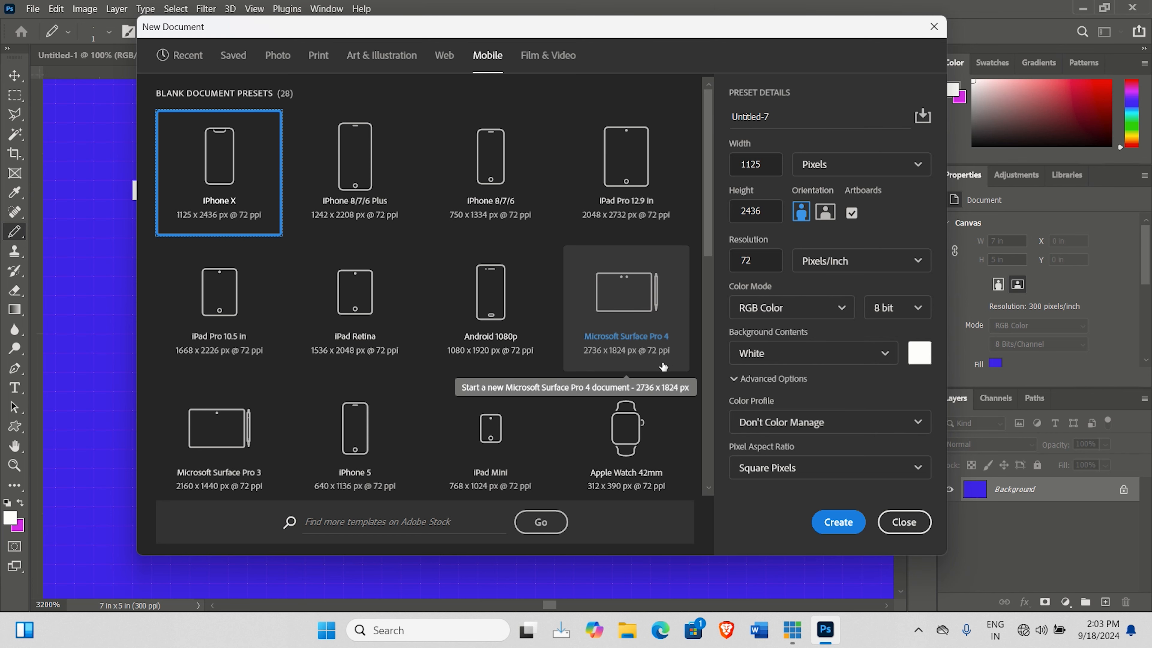
{"action": "scroll", "coordinate": [444, 353], "scroll_direction": "down", "scroll_amount": 2}
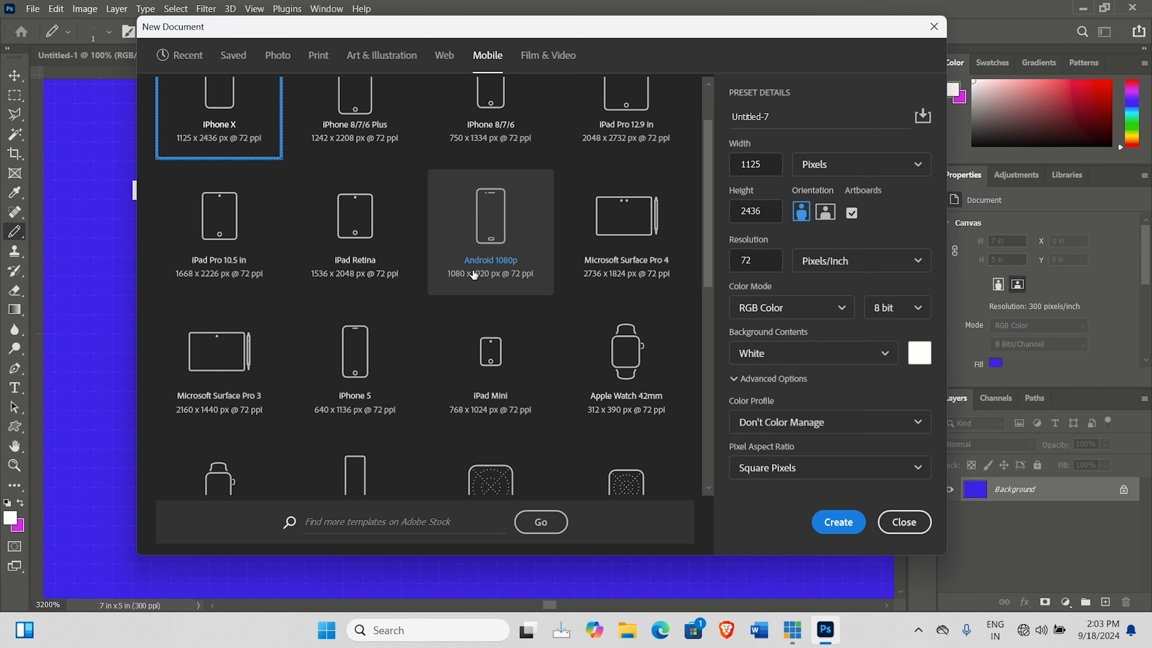
{"action": "left_click", "coordinate": [492, 233]}
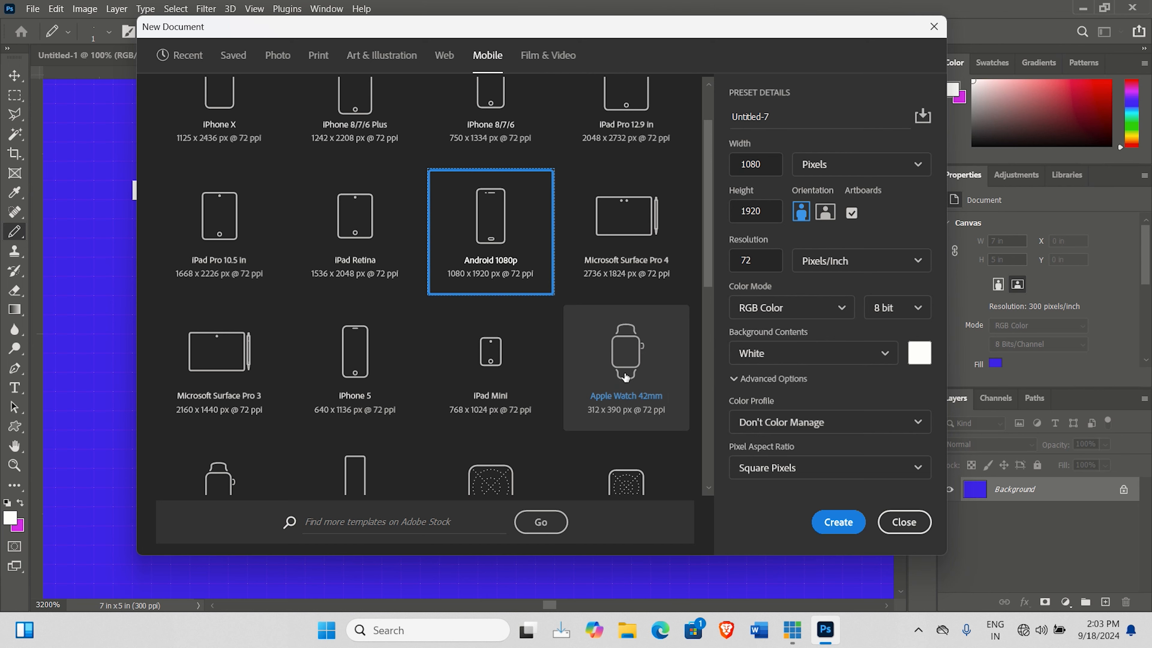
{"action": "scroll", "coordinate": [579, 373], "scroll_direction": "down", "scroll_amount": 5}
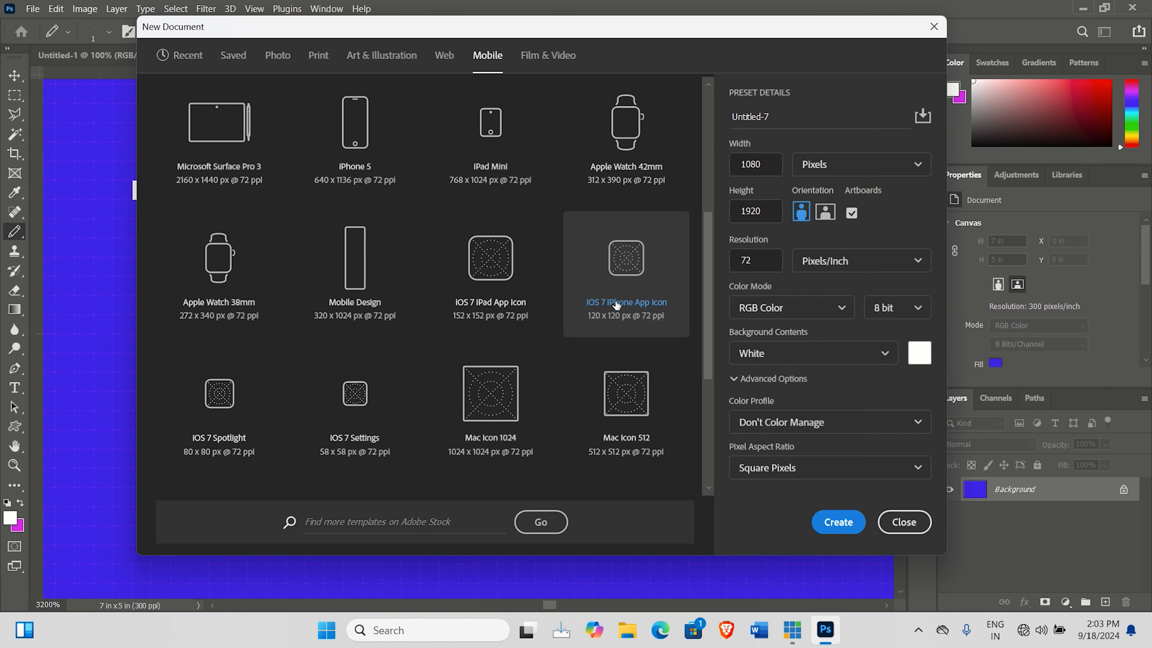
Check the Film & Video document presets and return to the Mobile presets to examine the app icon sizes
{"action": "left_click", "coordinate": [549, 56]}
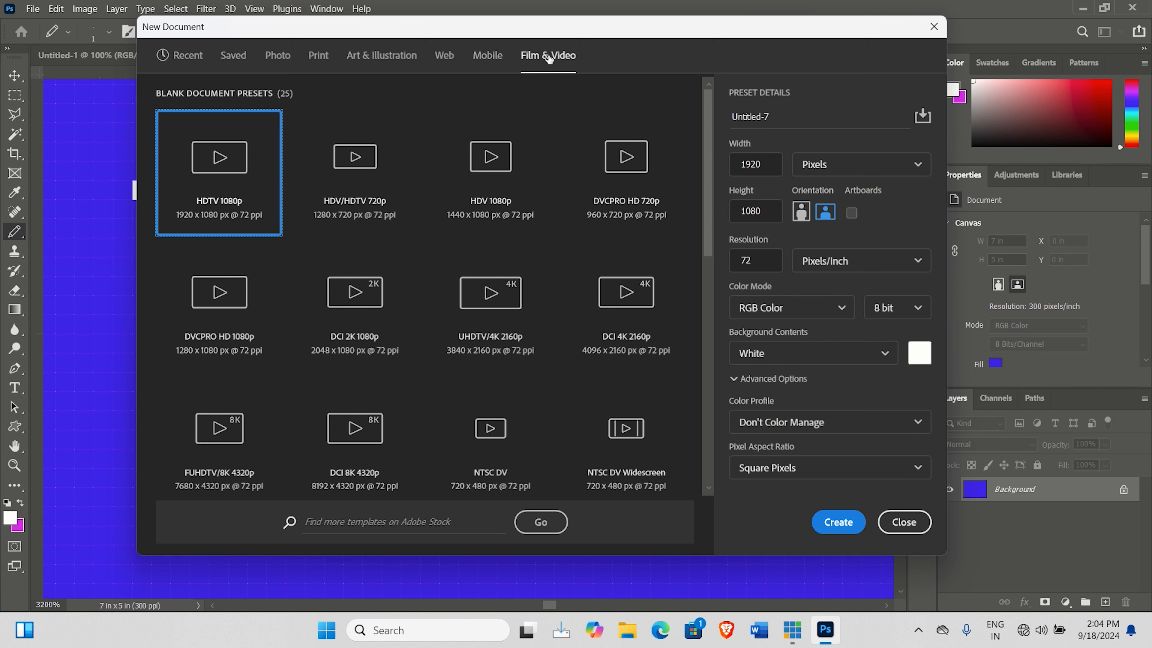
{"action": "left_click", "coordinate": [487, 55]}
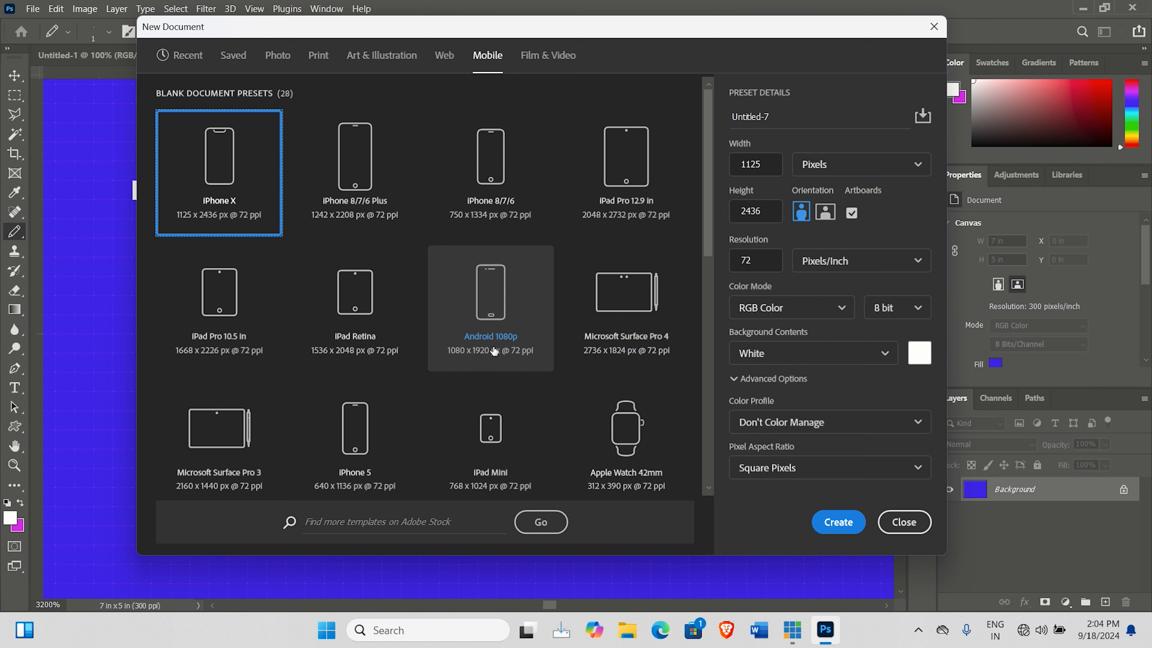
{"action": "scroll", "coordinate": [494, 351], "scroll_direction": "down", "scroll_amount": 5}
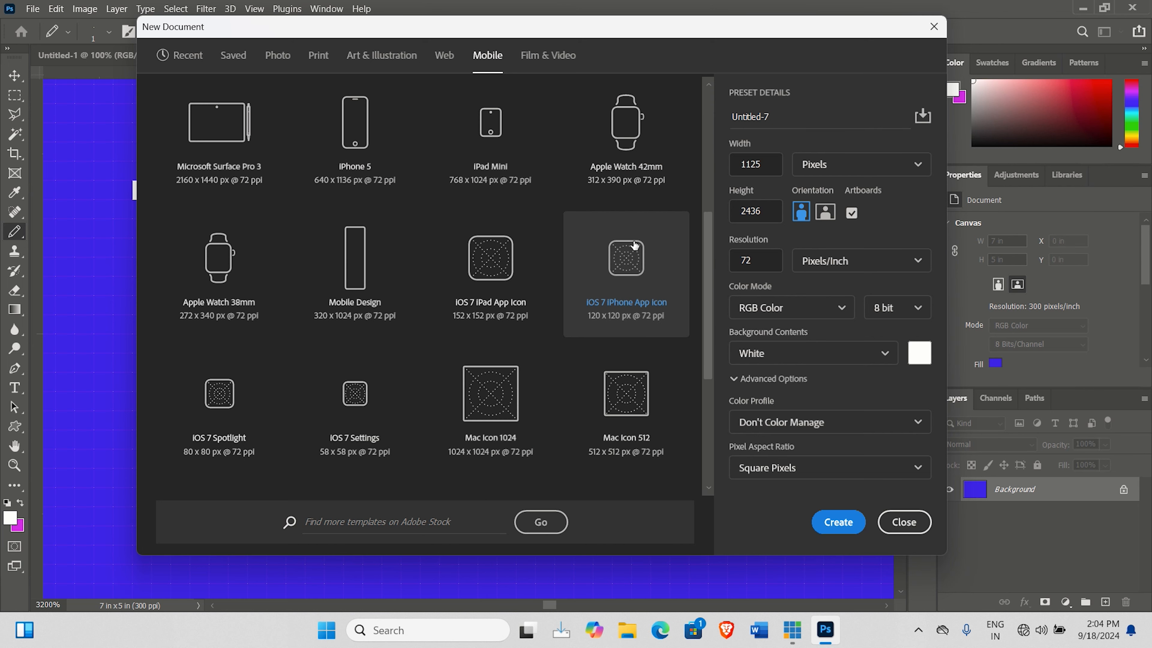
Create a document from the Film & Video preset HDTV 1080p, 1920 x 1080 px at 72 ppi
{"action": "left_click", "coordinate": [540, 57]}
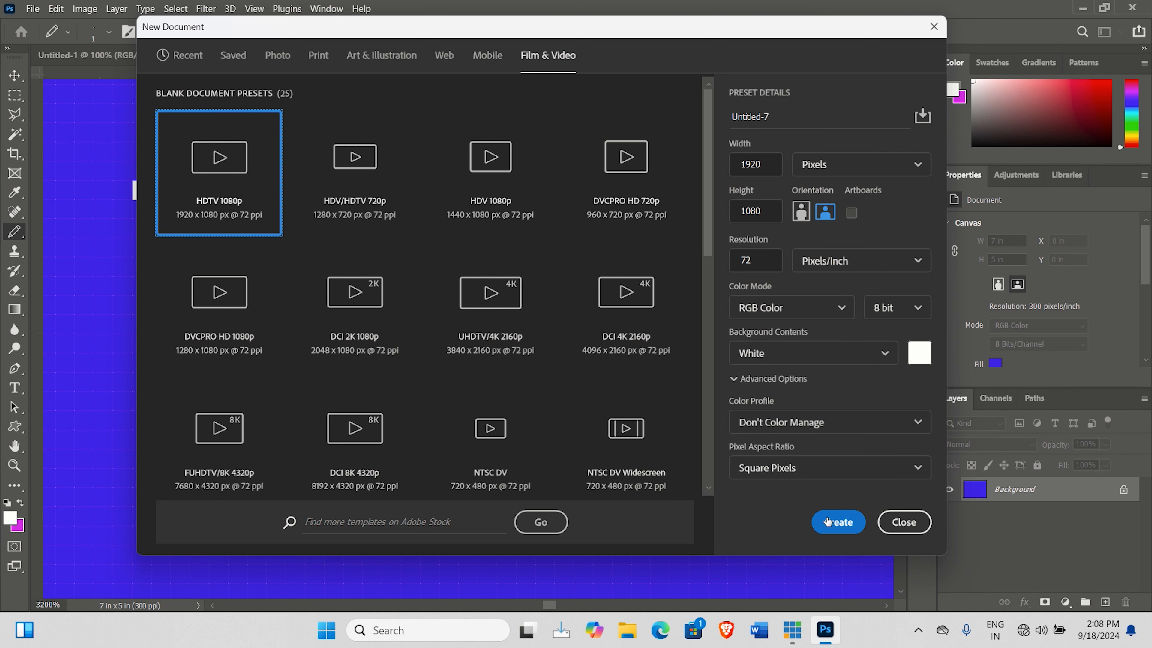
{"action": "left_click", "coordinate": [835, 522]}
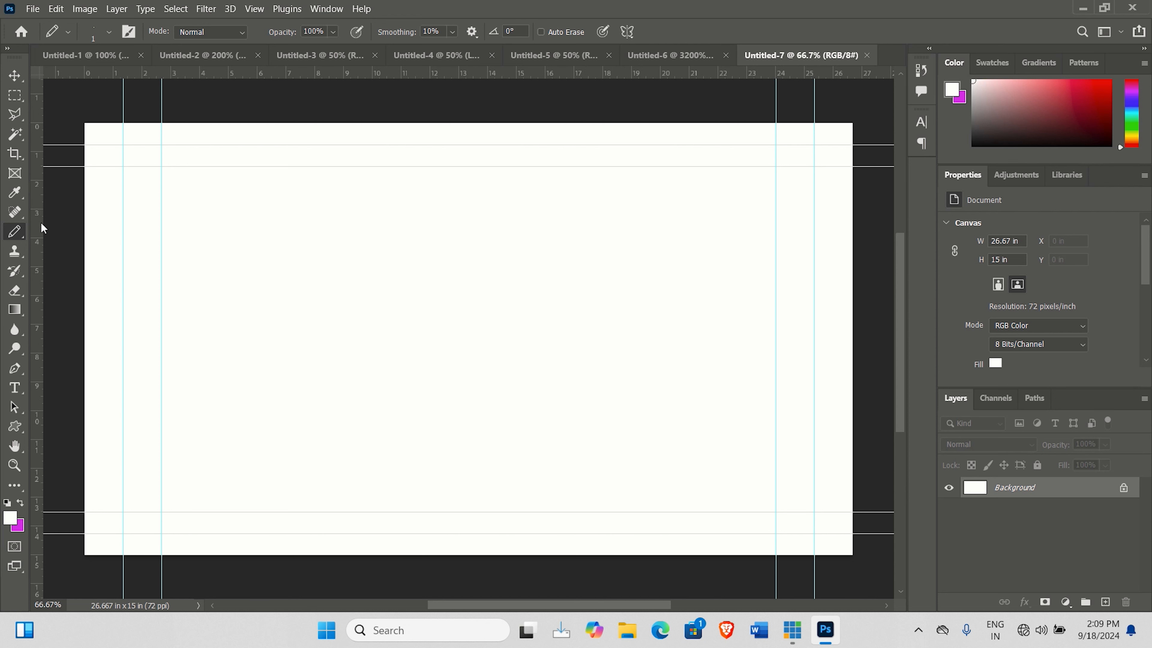
Add rectangular marquee selections for a wide strip near the canvas top, three boxes across the middle and a smaller box in the top-right corner
{"action": "left_click", "coordinate": [15, 94]}
{"action": "left_click_drag", "start_coordinate": [277, 133], "coordinate": [634, 182]}
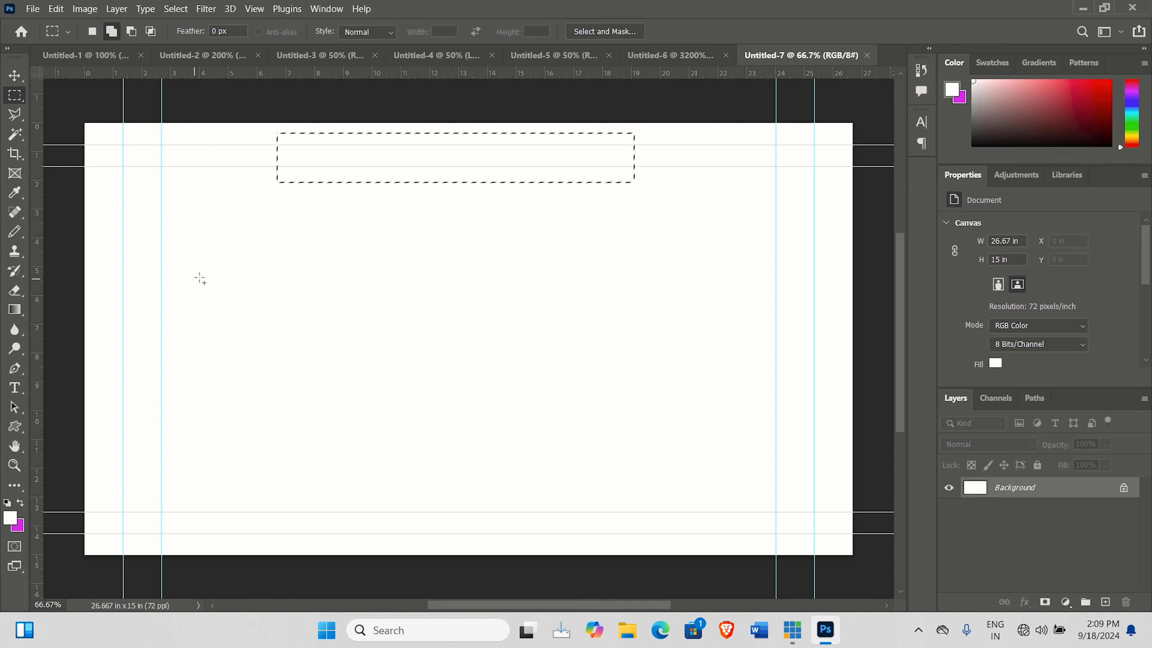
{"action": "left_click_drag", "start_coordinate": [190, 253], "coordinate": [314, 409]}
{"action": "left_click_drag", "start_coordinate": [394, 296], "coordinate": [528, 414]}
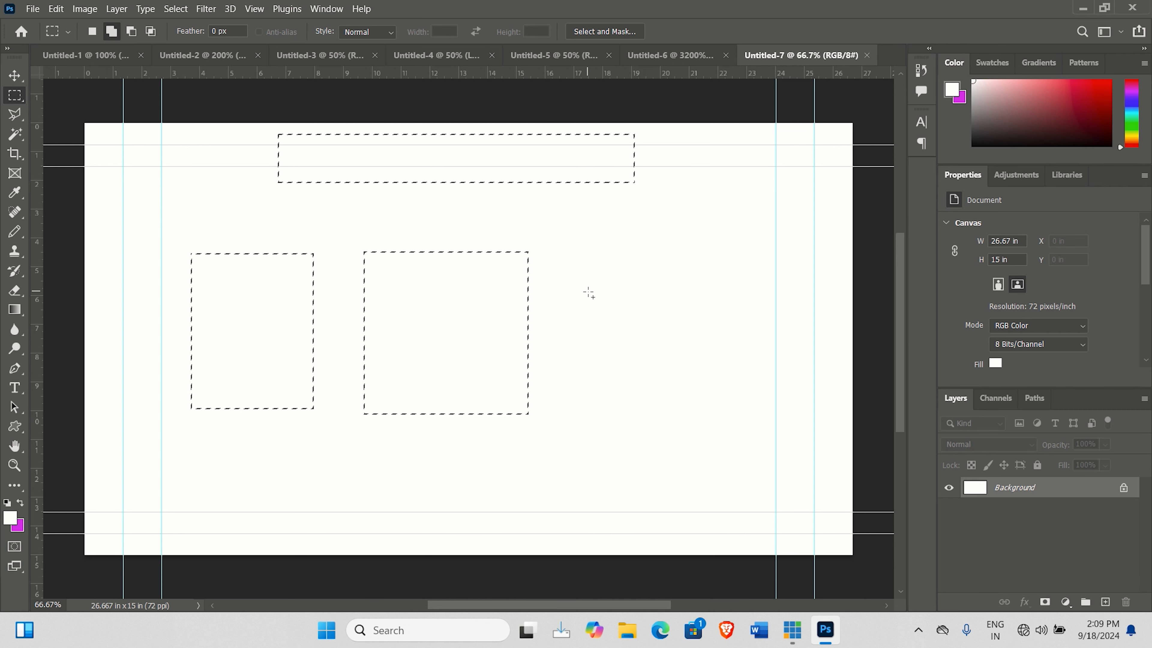
{"action": "left_click_drag", "start_coordinate": [571, 256], "coordinate": [725, 416]}
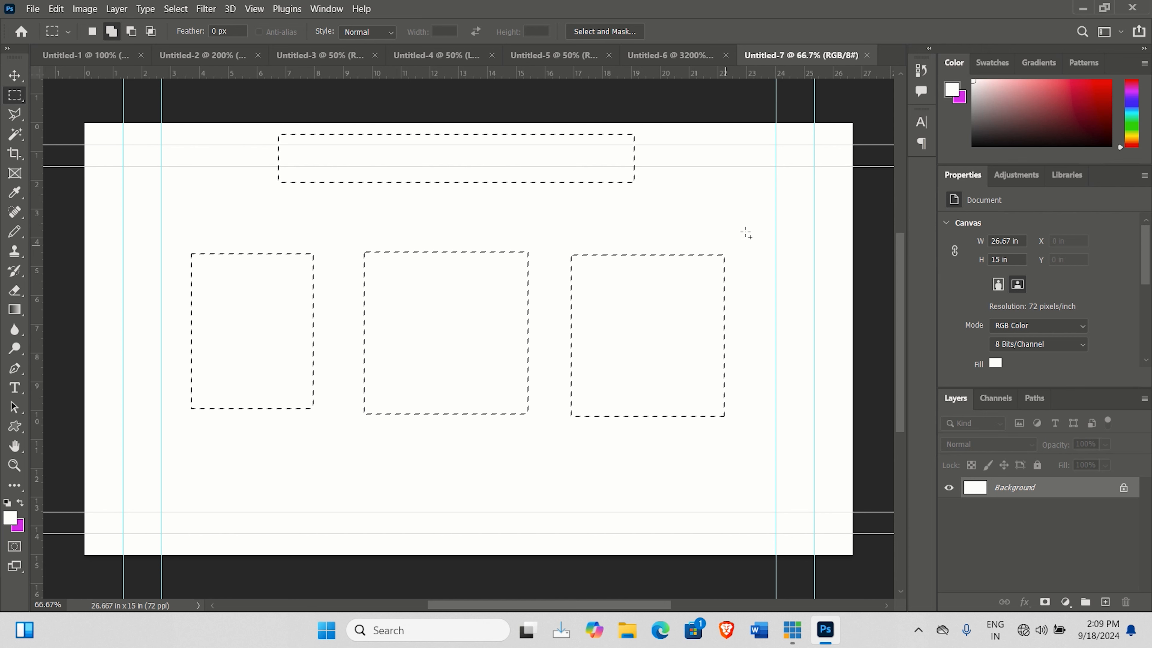
{"action": "left_click_drag", "start_coordinate": [692, 134], "coordinate": [847, 180]}
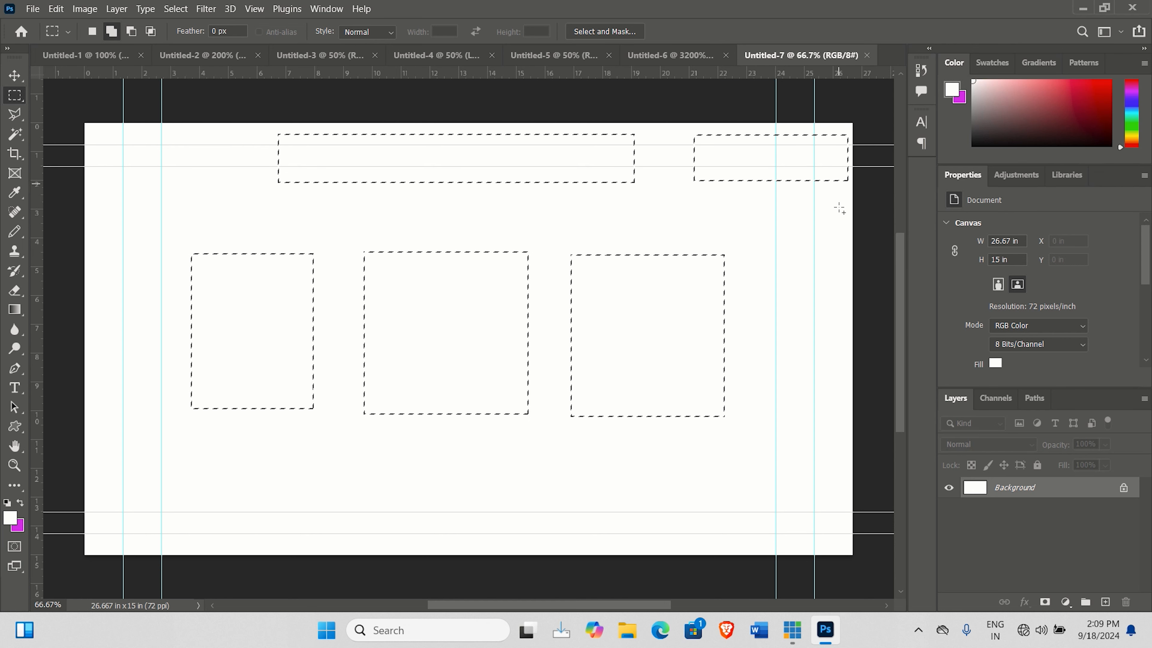
Add a rectangular selection along the canvas's bottom edge and extend it to both side edges
{"action": "left_click_drag", "start_coordinate": [121, 498], "coordinate": [838, 554]}
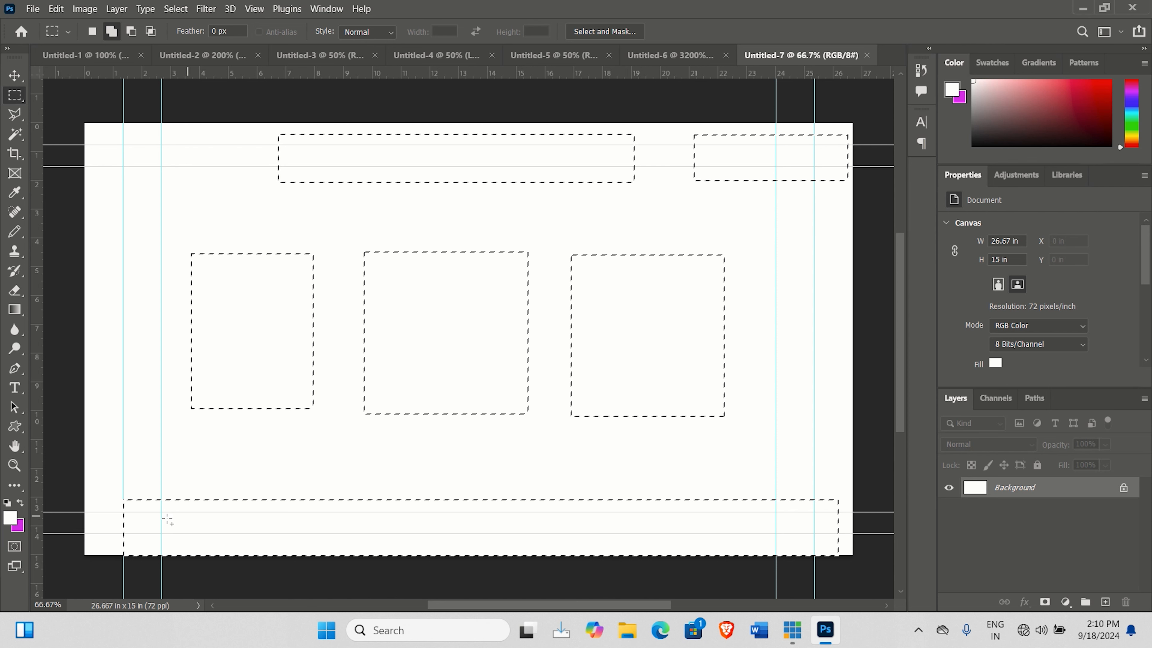
{"action": "left_click_drag", "start_coordinate": [738, 549], "coordinate": [853, 554]}
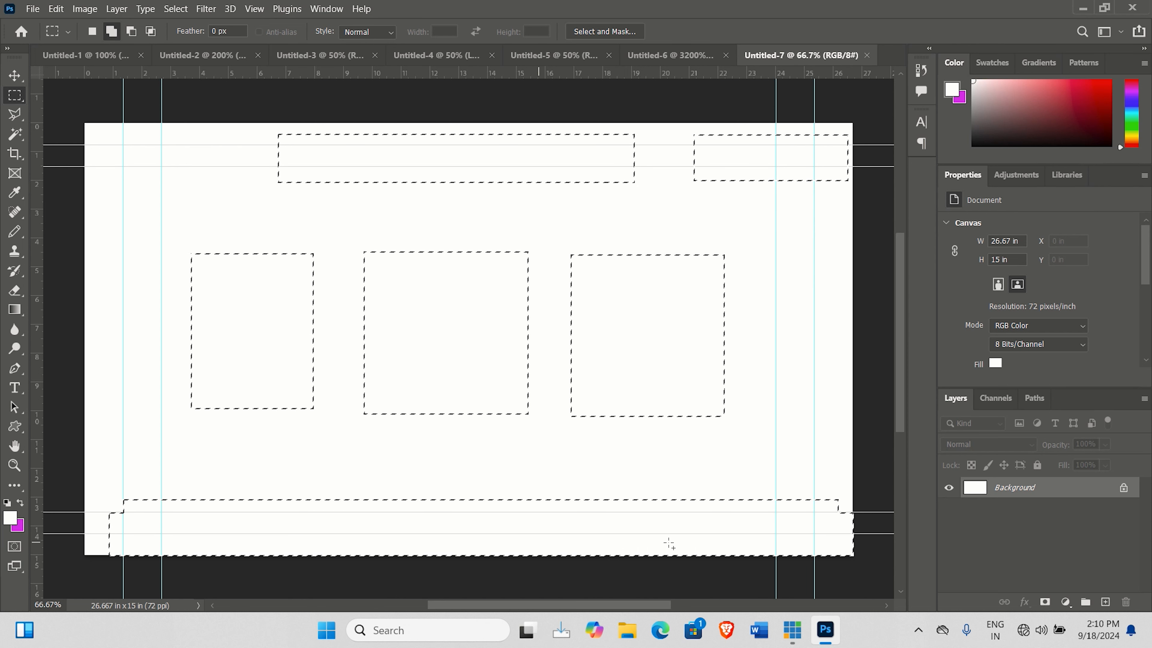
{"action": "left_click_drag", "start_coordinate": [844, 511], "coordinate": [717, 548]}
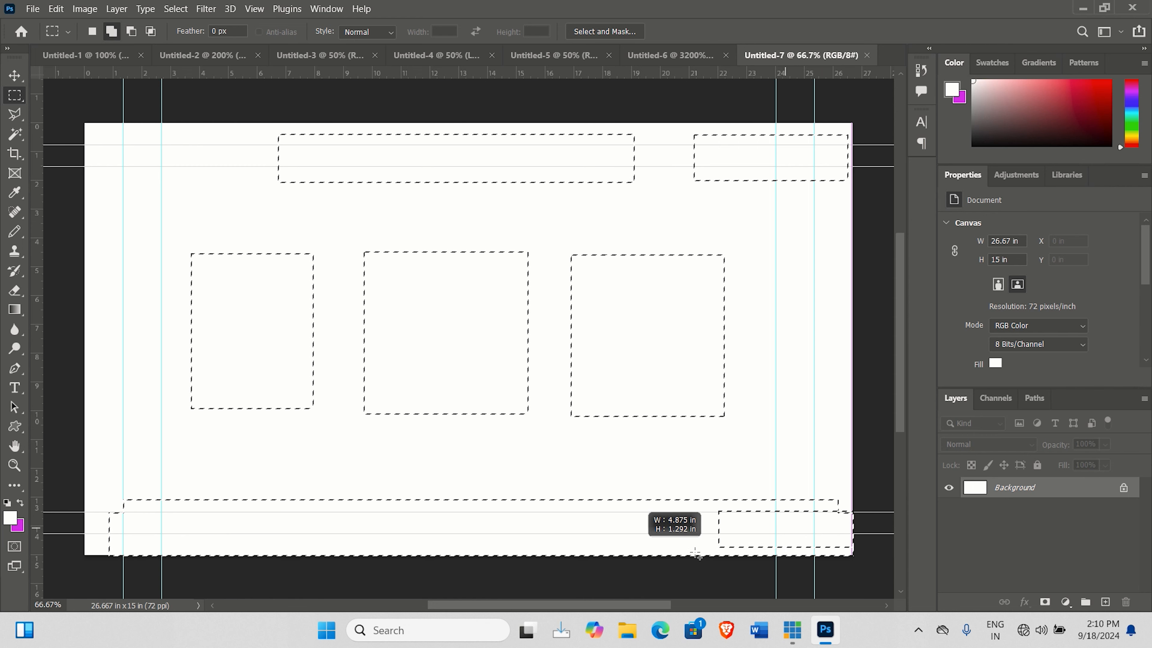
{"action": "left_click_drag", "start_coordinate": [300, 567], "coordinate": [86, 564]}
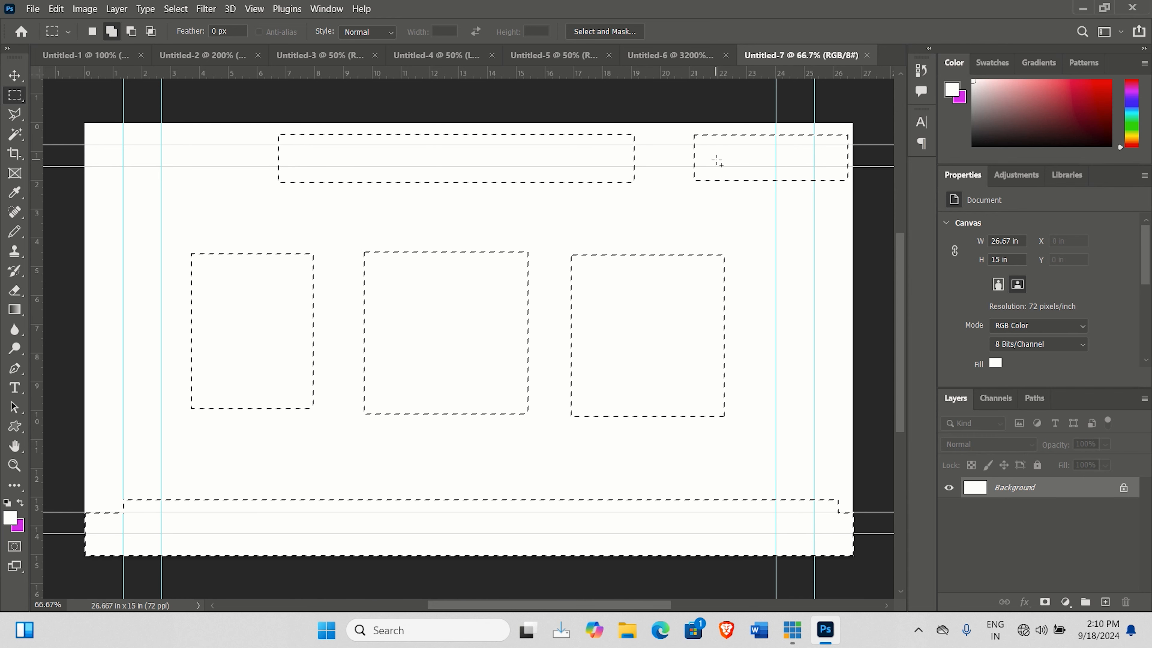
Enlarge the top-right corner selection and add rectangular selection blocks in the canvas's two bottom corners and the top-left corner
{"action": "left_click_drag", "start_coordinate": [739, 129], "coordinate": [841, 207]}
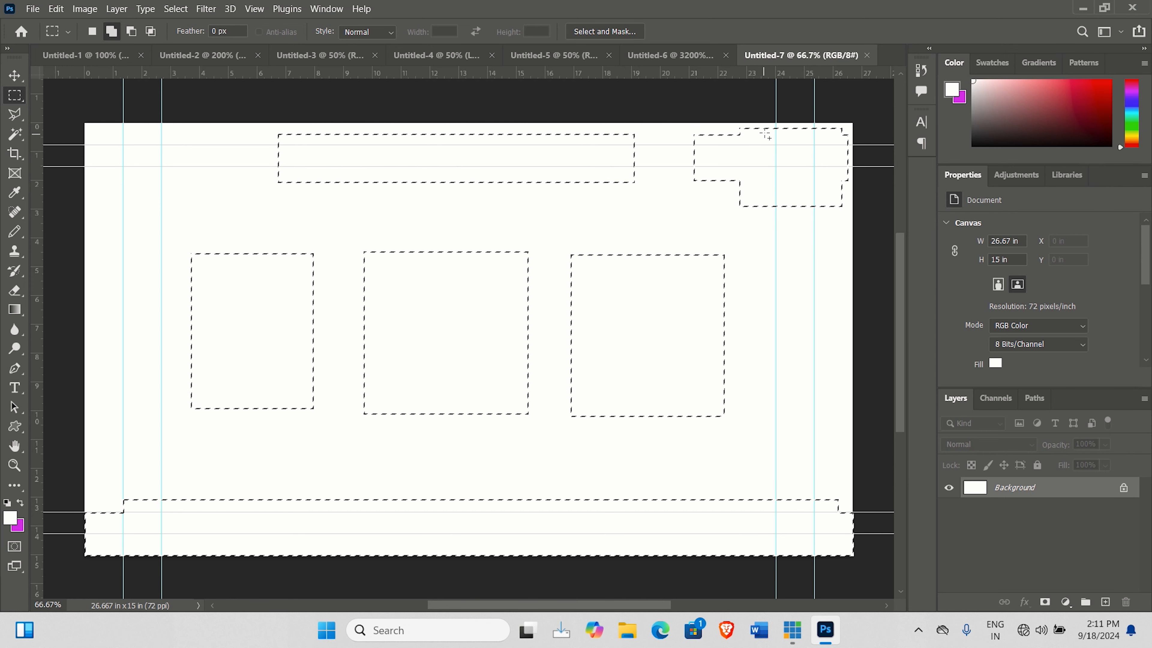
{"action": "left_click_drag", "start_coordinate": [835, 213], "coordinate": [847, 212]}
{"action": "left_click_drag", "start_coordinate": [747, 448], "coordinate": [855, 548]}
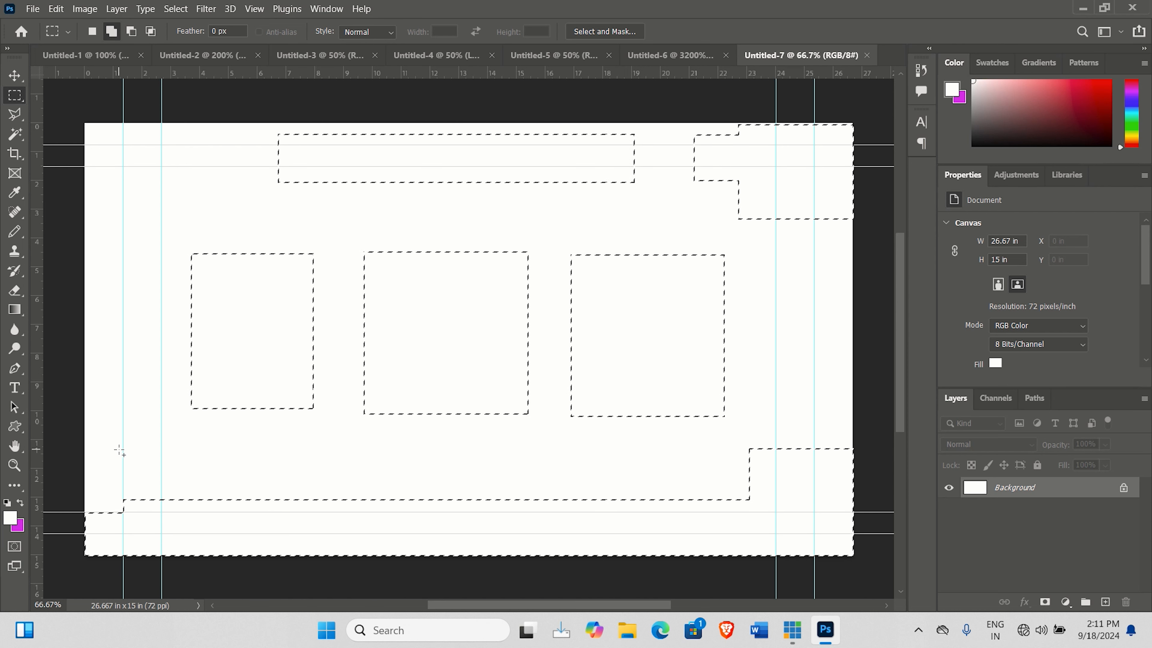
{"action": "left_click_drag", "start_coordinate": [122, 437], "coordinate": [251, 500]}
{"action": "left_click_drag", "start_coordinate": [757, 448], "coordinate": [709, 495]}
{"action": "left_click_drag", "start_coordinate": [711, 449], "coordinate": [875, 496]}
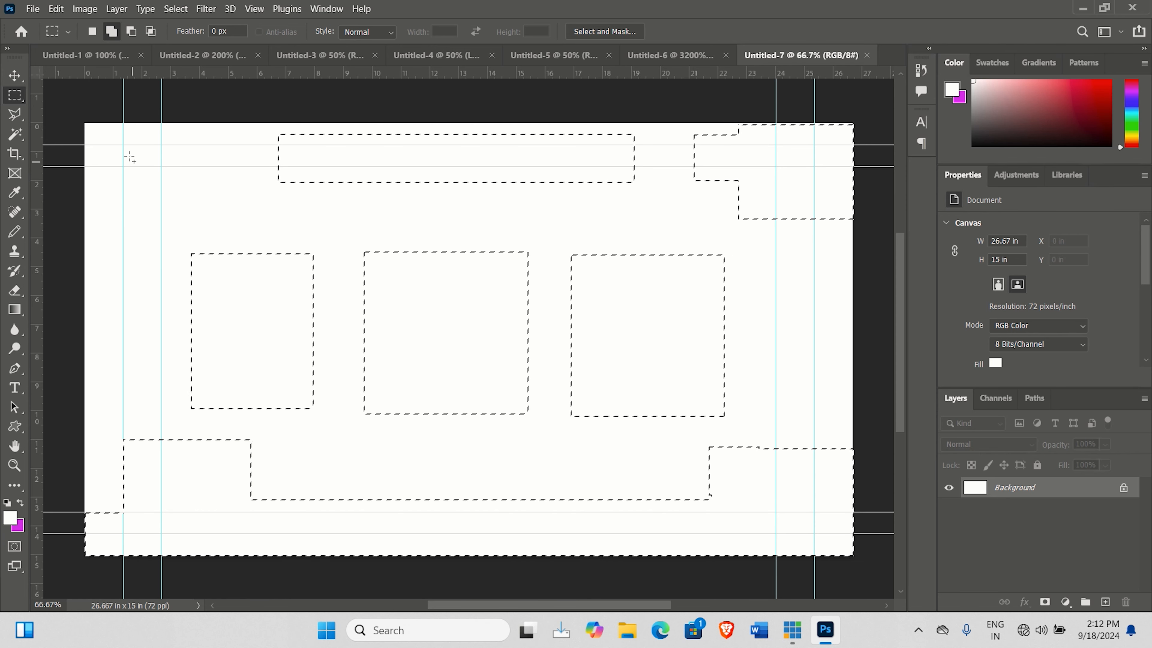
{"action": "left_click_drag", "start_coordinate": [116, 127], "coordinate": [219, 200]}
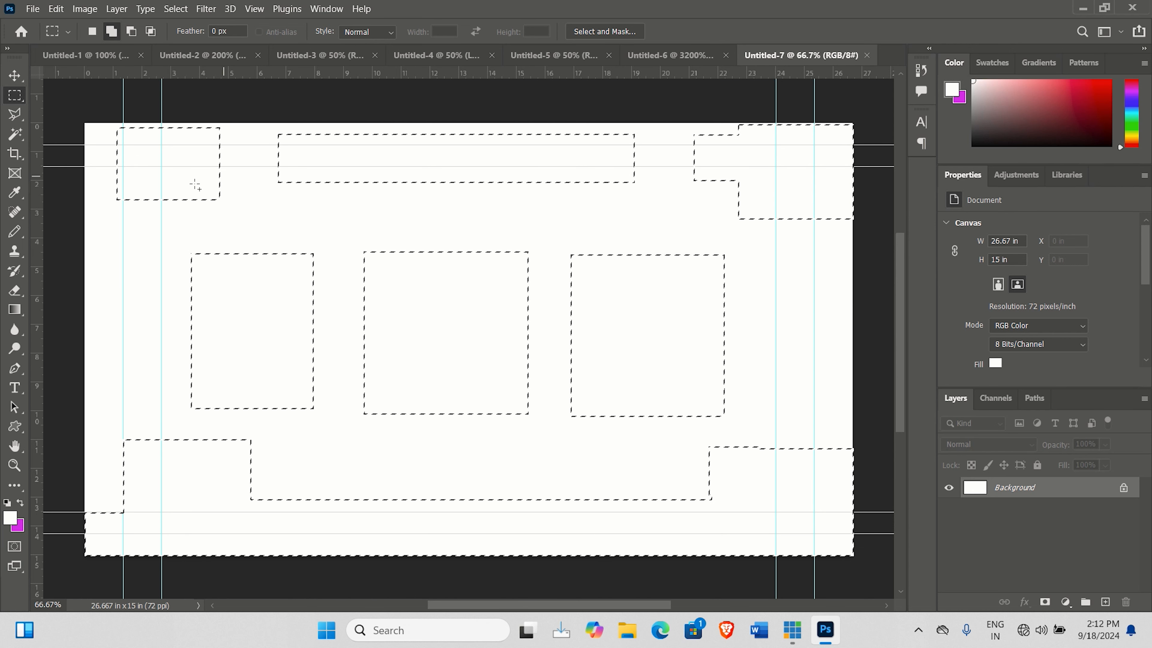
Add a closed Polygonal Lasso selection around the central content area, following the side guides and stepping around the four corner blocks
{"action": "left_click", "coordinate": [14, 114]}
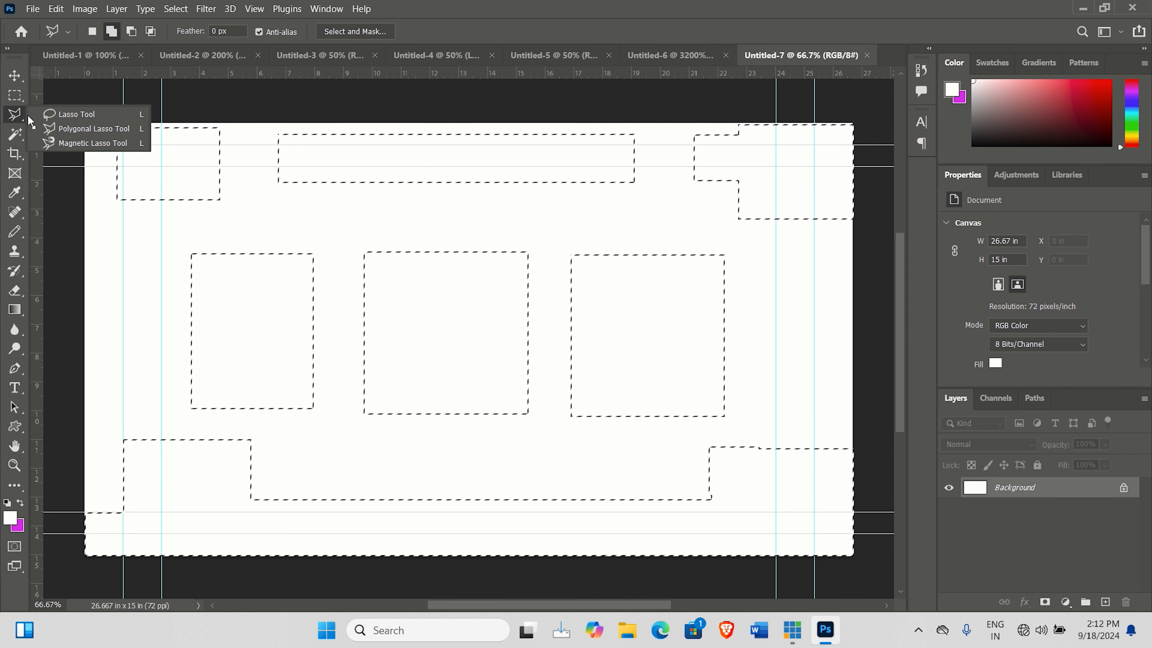
{"action": "left_click", "coordinate": [58, 128]}
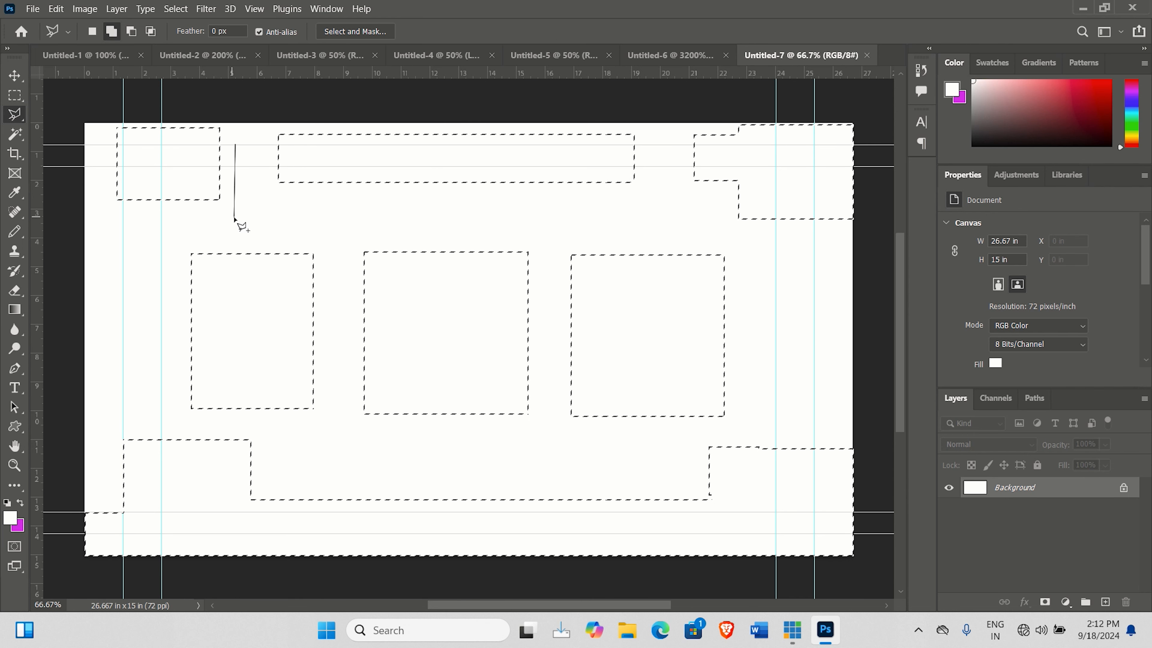
{"action": "left_click", "coordinate": [234, 218]}
{"action": "left_click", "coordinate": [123, 215]}
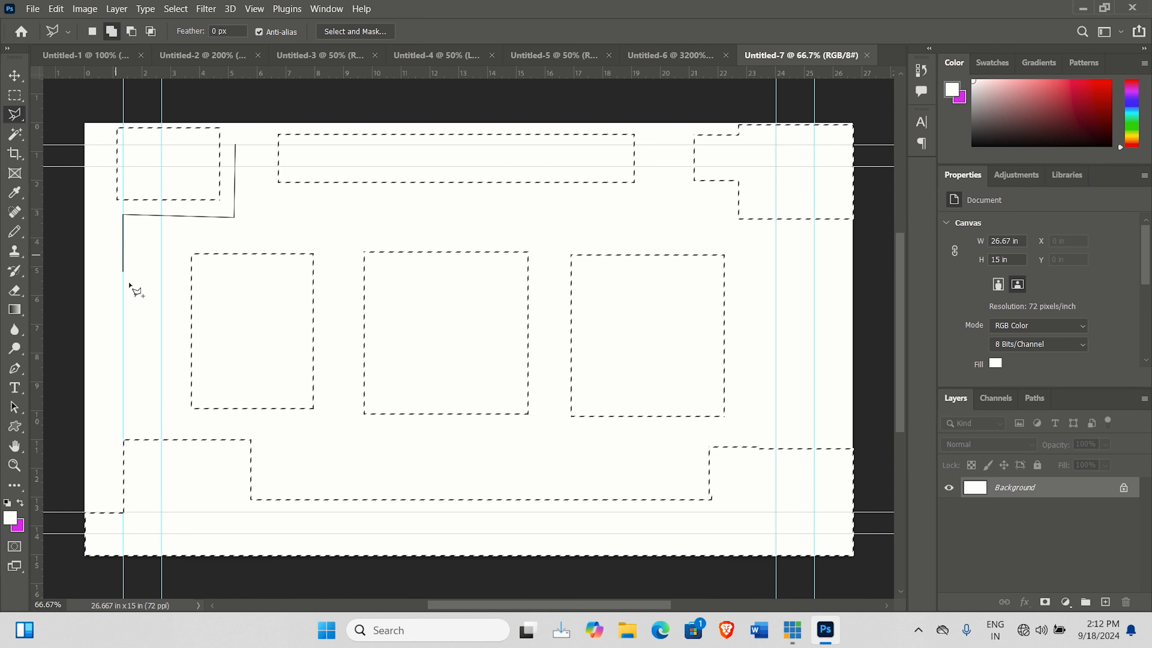
{"action": "left_click", "coordinate": [123, 427]}
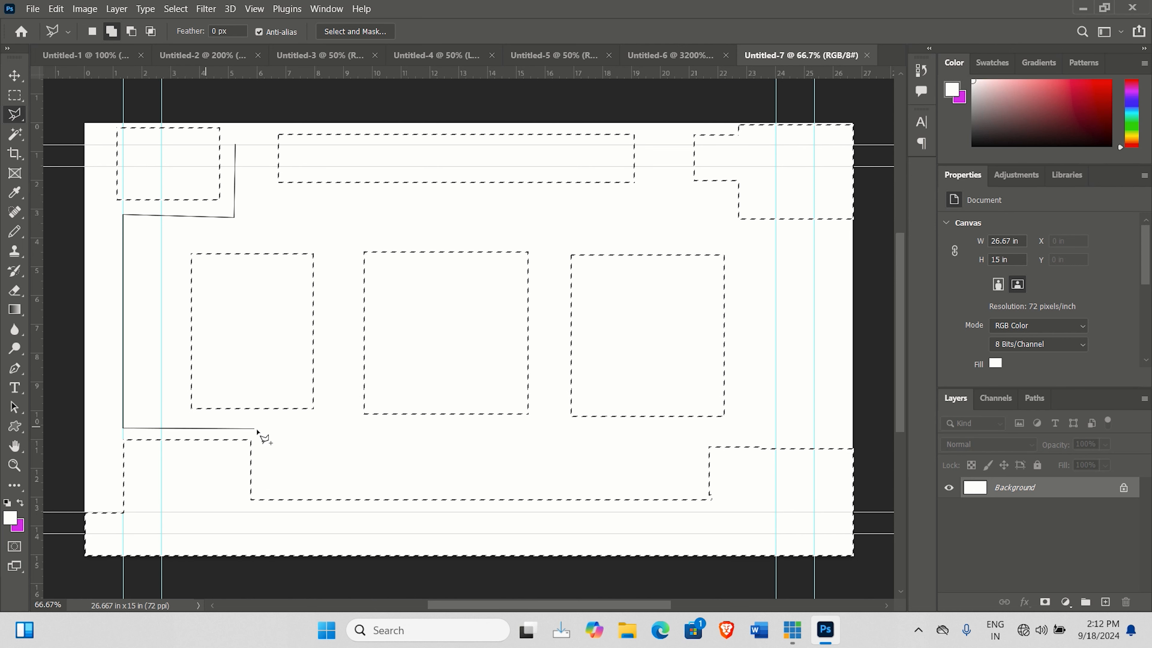
{"action": "left_click", "coordinate": [269, 429]}
{"action": "left_click", "coordinate": [267, 487]}
{"action": "left_click", "coordinate": [699, 484]}
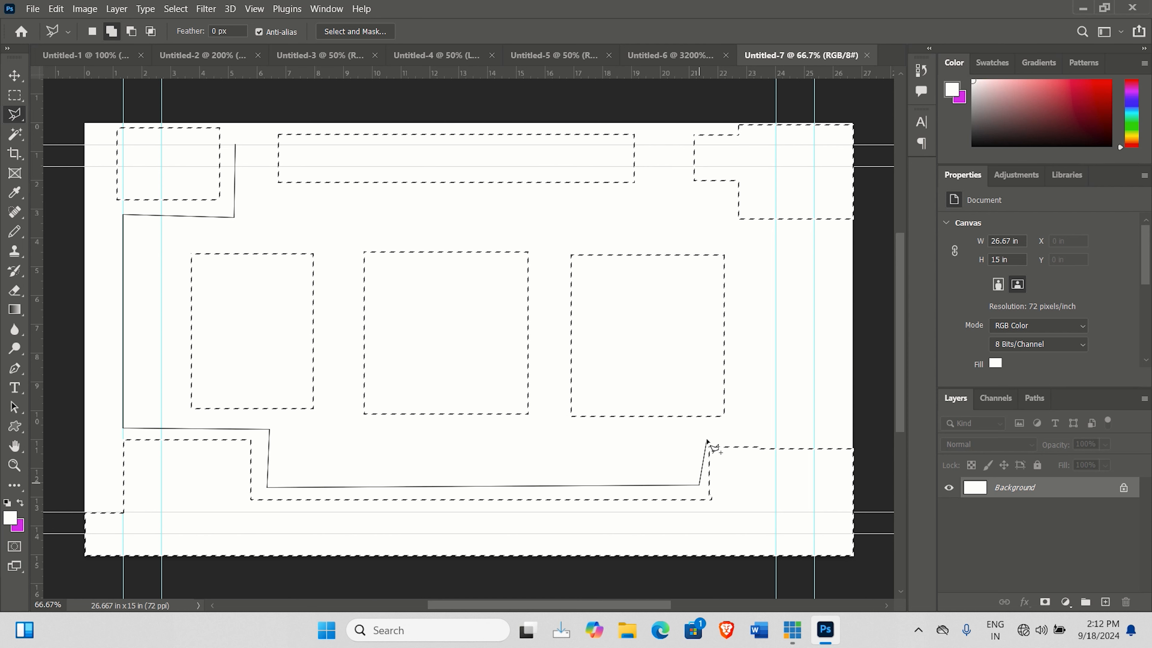
{"action": "left_click", "coordinate": [704, 433]}
{"action": "left_click", "coordinate": [814, 432]}
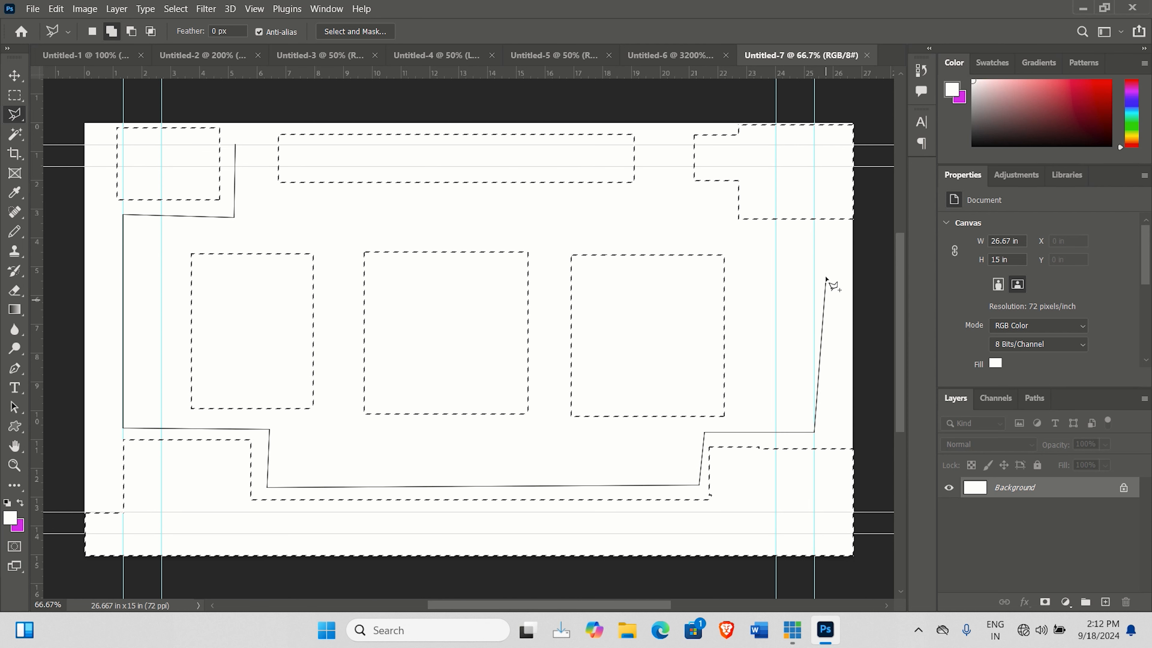
{"action": "left_click", "coordinate": [814, 241]}
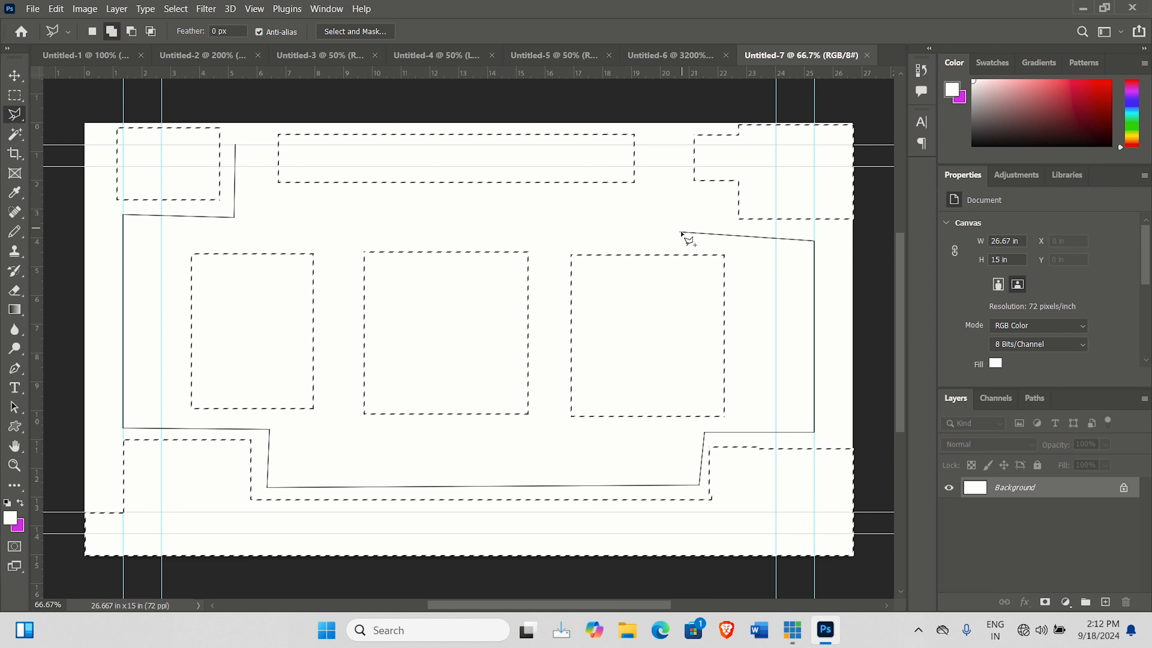
{"action": "left_click", "coordinate": [814, 225]}
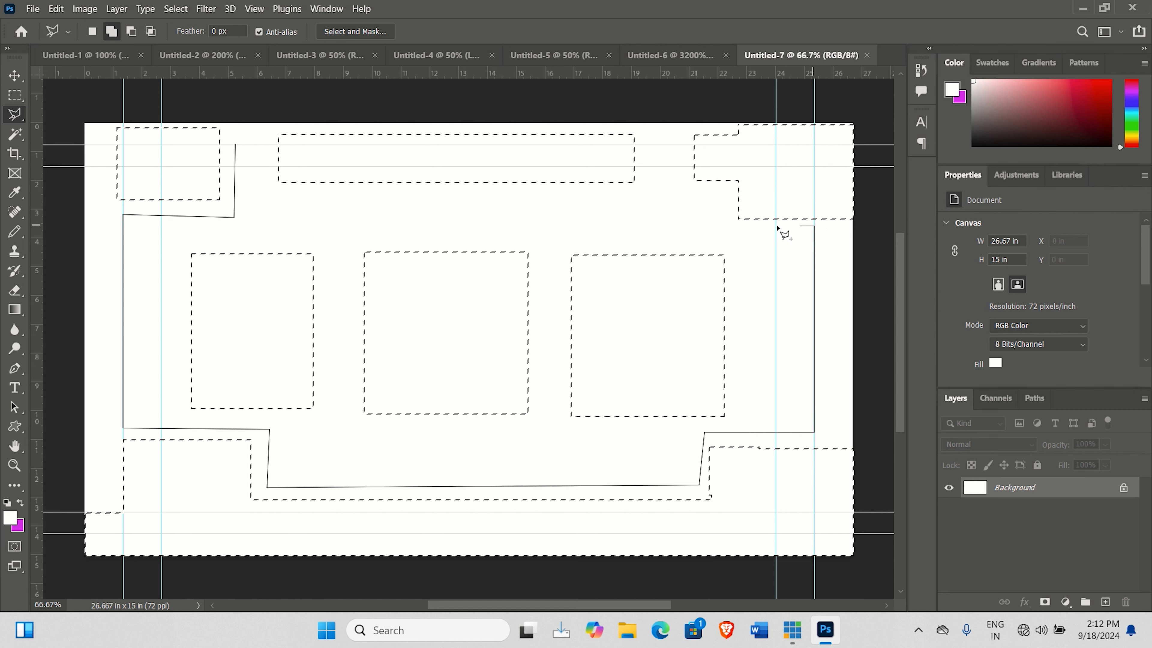
{"action": "left_click", "coordinate": [693, 227]}
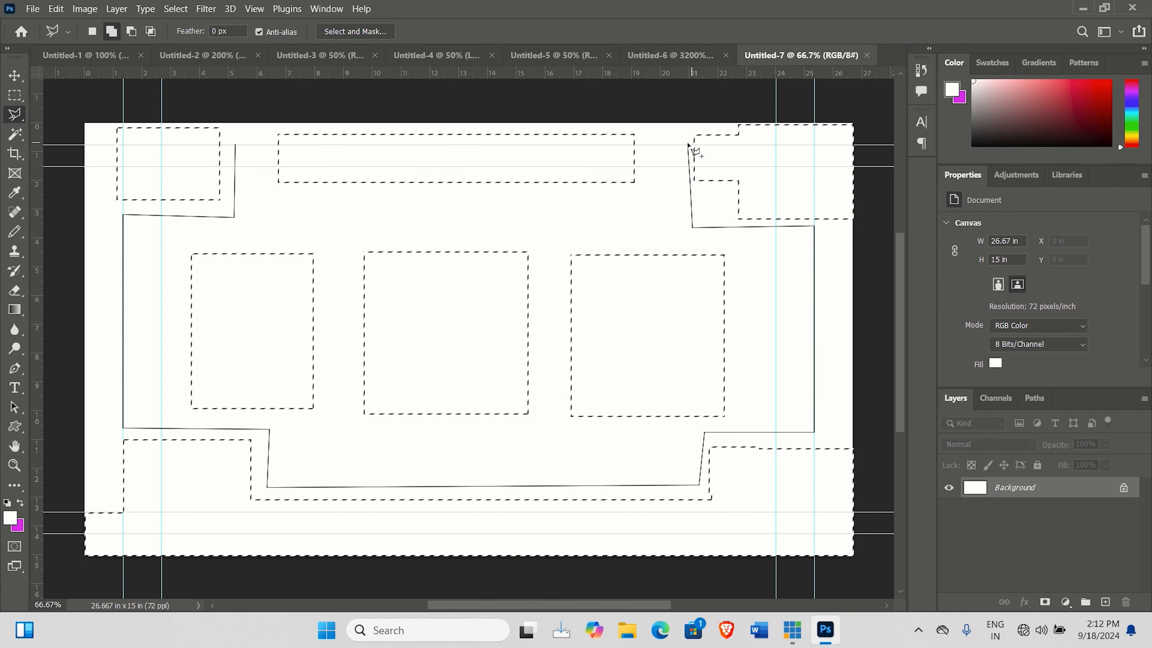
{"action": "left_click", "coordinate": [689, 144]}
{"action": "left_click", "coordinate": [235, 145]}
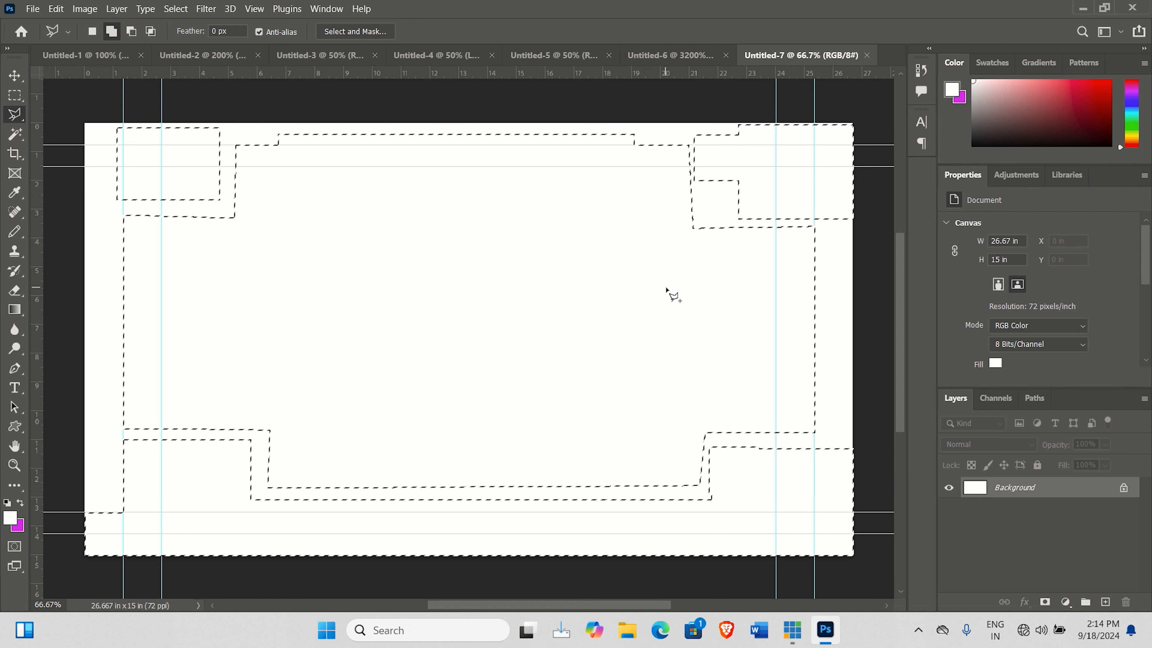
Review the settings for another new document with the recent HDTV 1080p preset, and dismiss them without creating it
{"action": "left_click", "coordinate": [30, 13]}
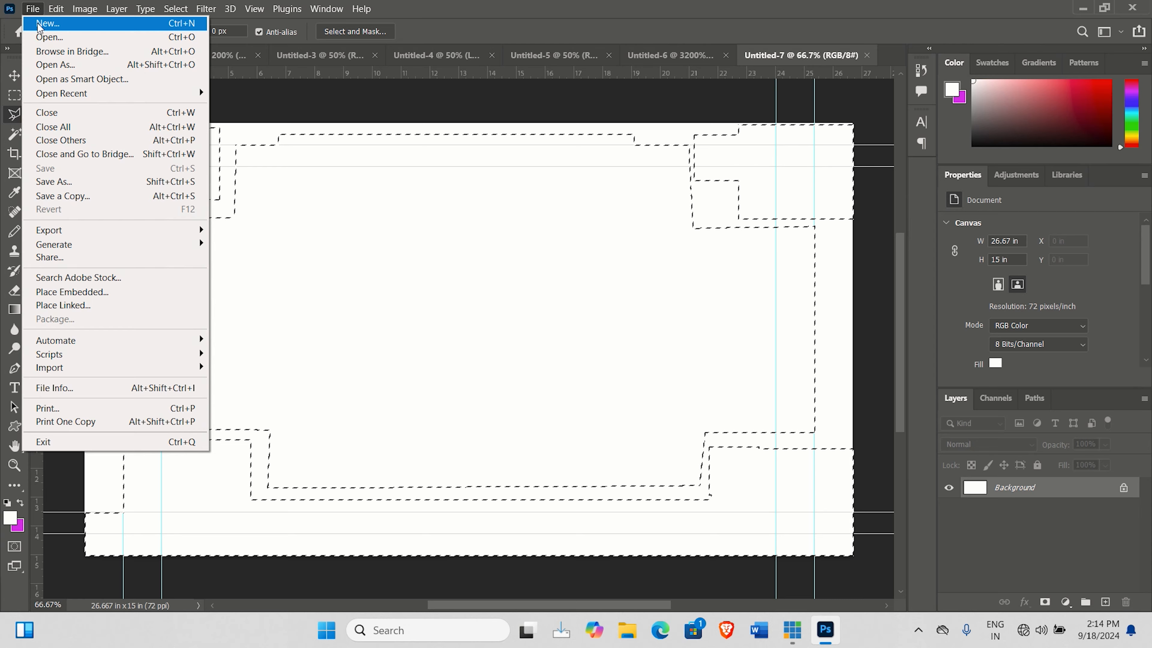
{"action": "left_click", "coordinate": [40, 25]}
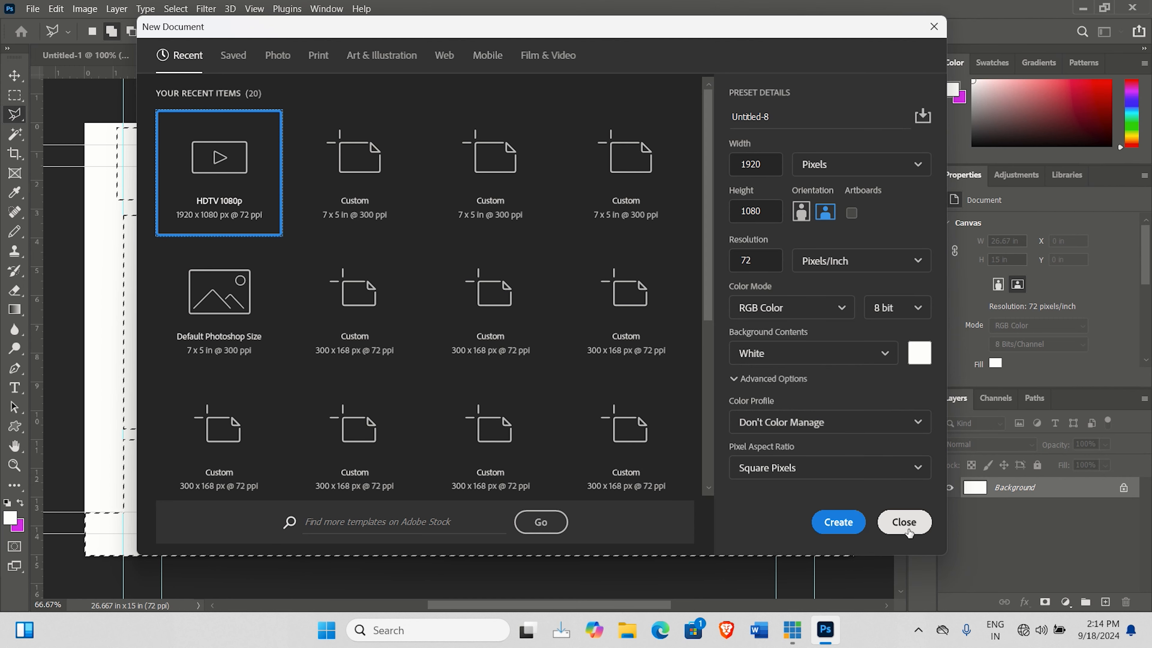
{"action": "left_click", "coordinate": [904, 522]}
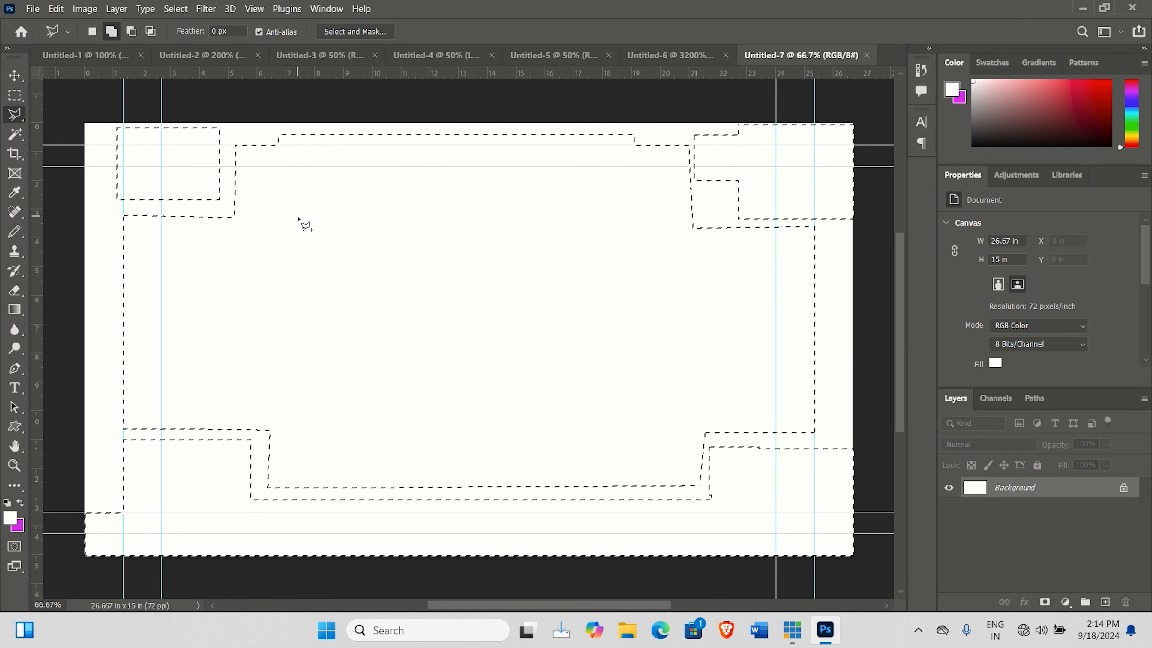